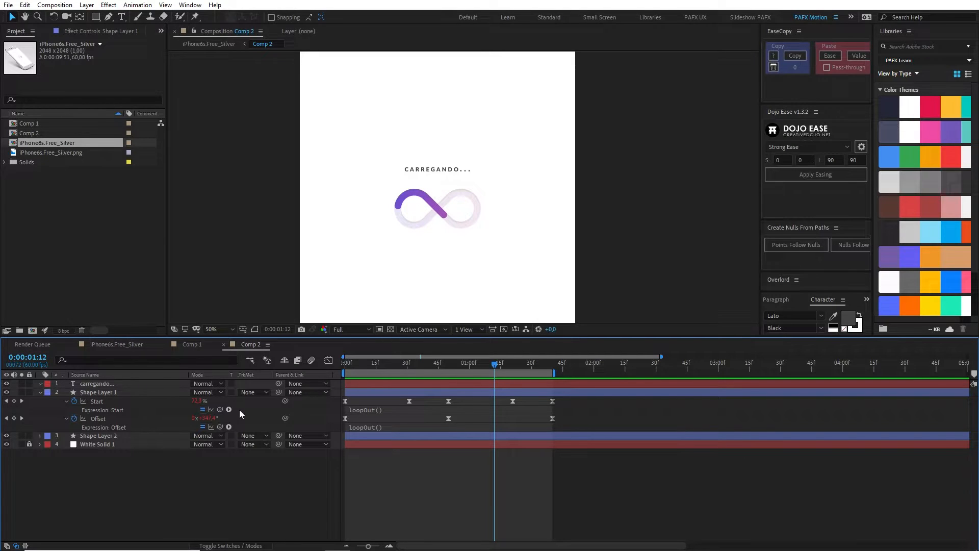
Create a new 1080 × 1920 px composition at 60 frames per second.
left_click(60, 6)
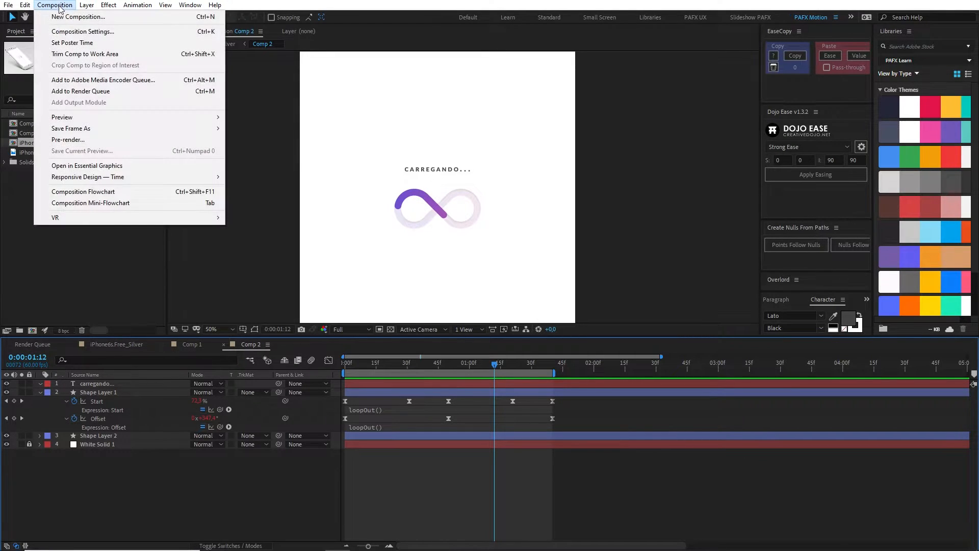
left_click(77, 16)
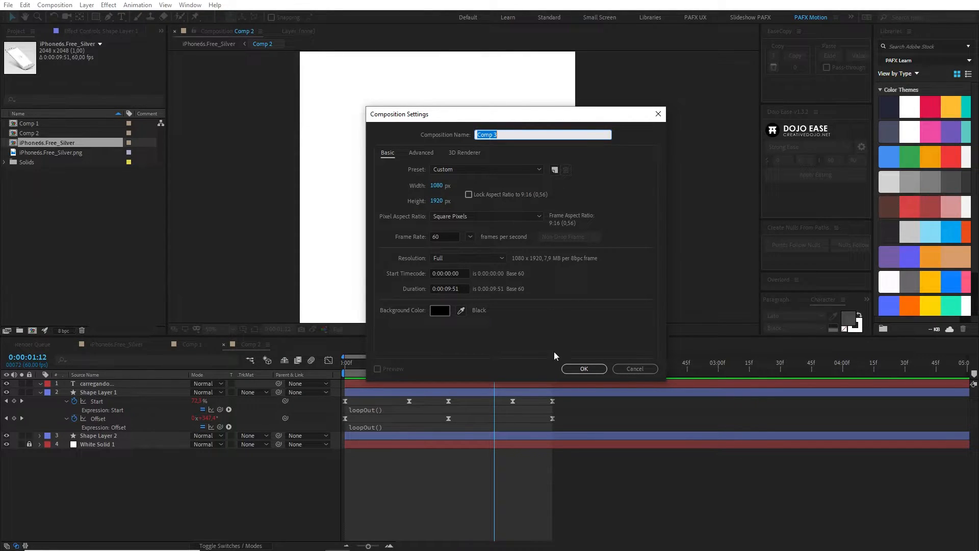
left_click(585, 370)
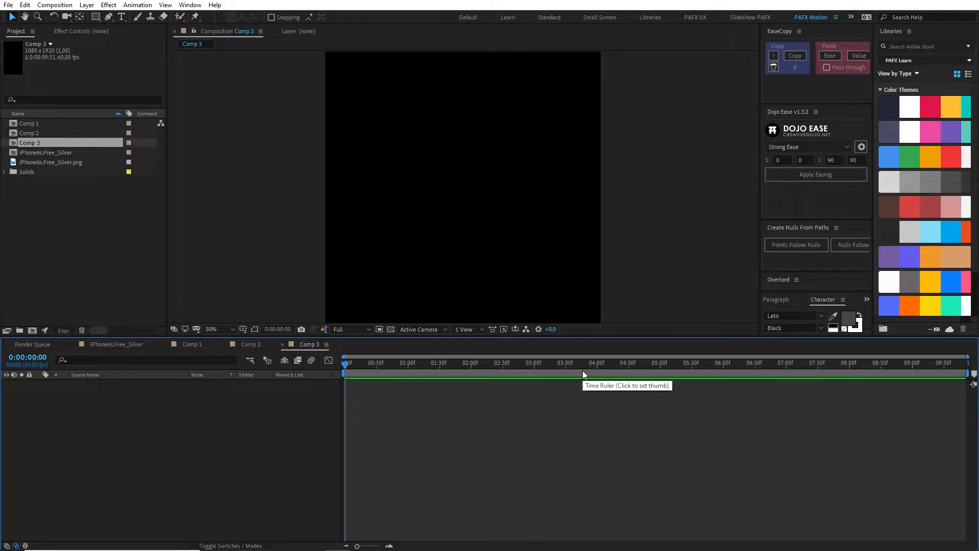
Add a white solid named bg to the composition and lock its layer.
scroll(572, 193, "down", 2)
key("ctrl+y")
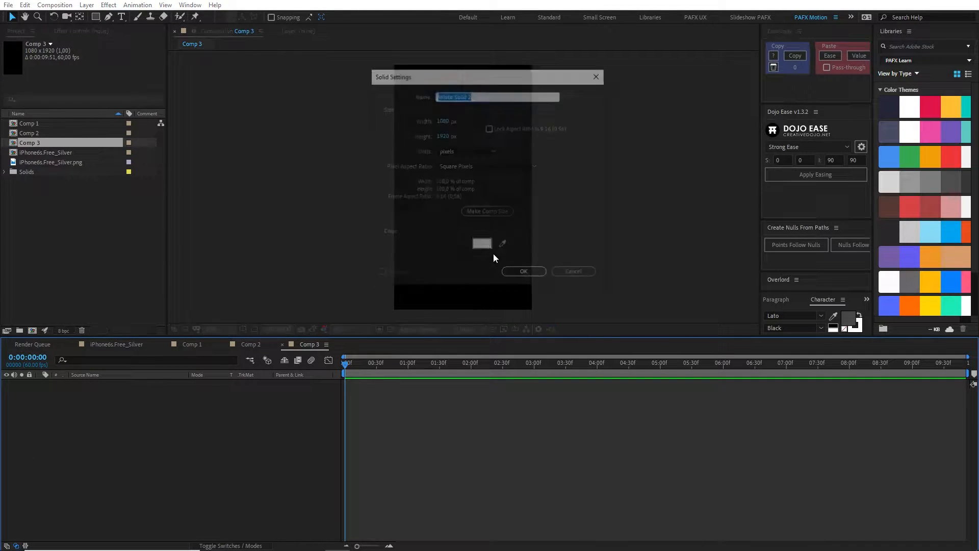
type("bg")
left_click(482, 246)
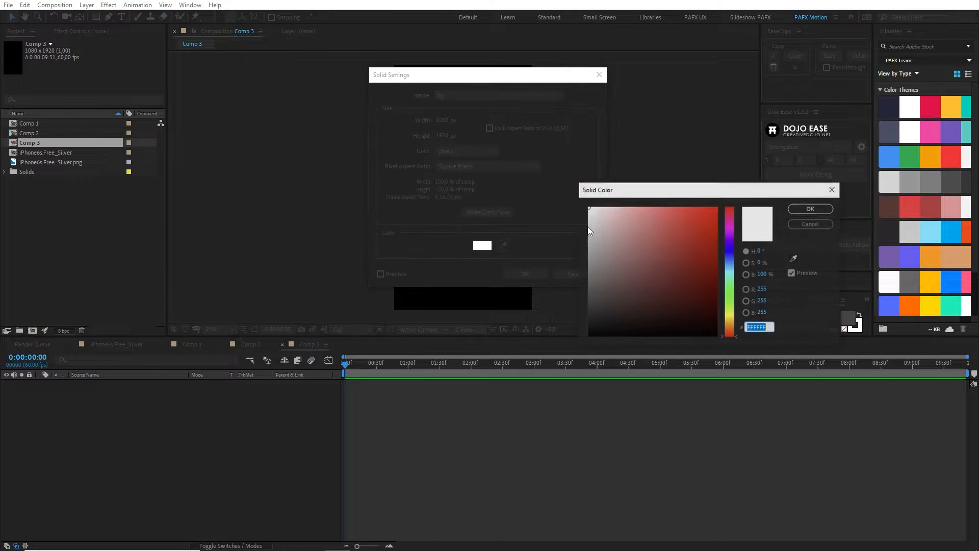
left_click(809, 209)
left_click(536, 277)
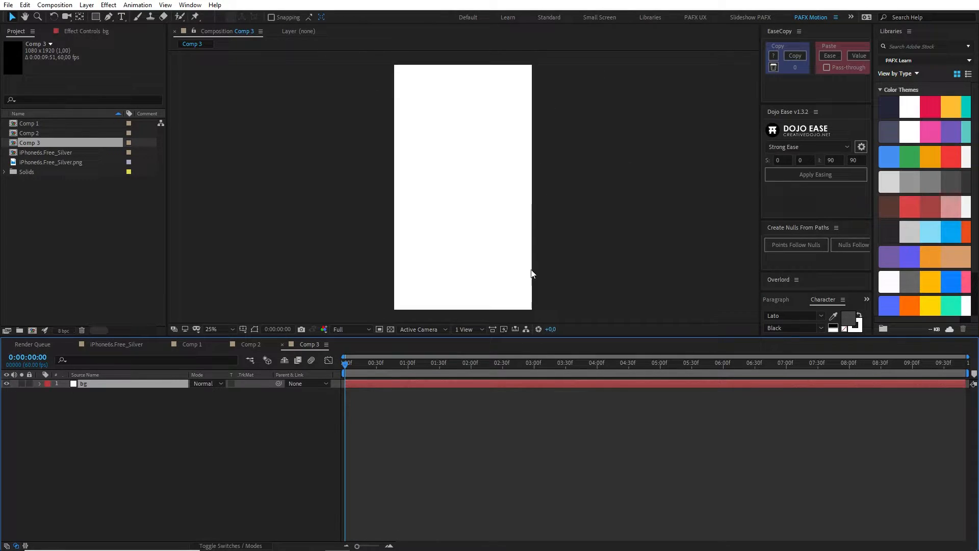
left_click(250, 405)
Reduce the timeline's height to give the composition viewer more room.
left_click_drag(461, 337, 476, 416)
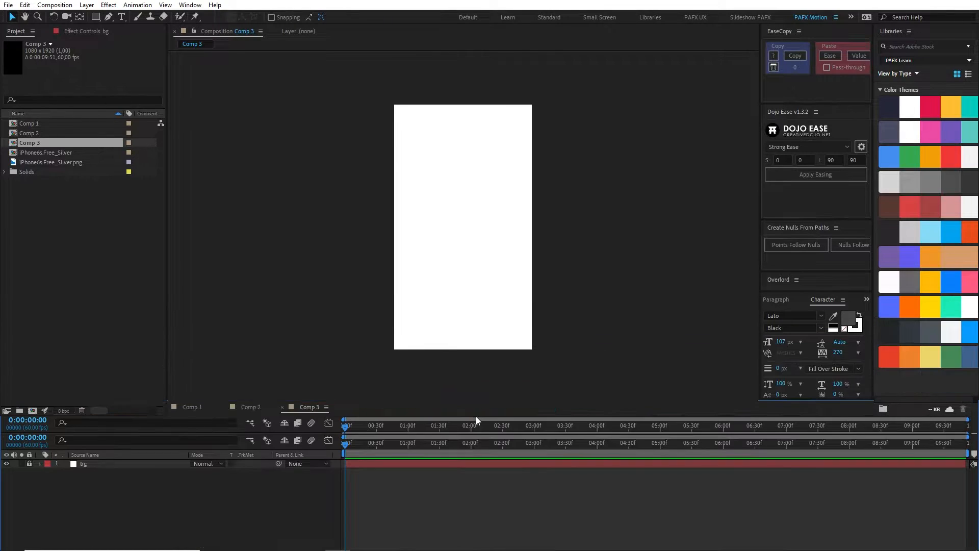
scroll(446, 321, "up", 2)
left_click_drag(448, 247, 446, 246)
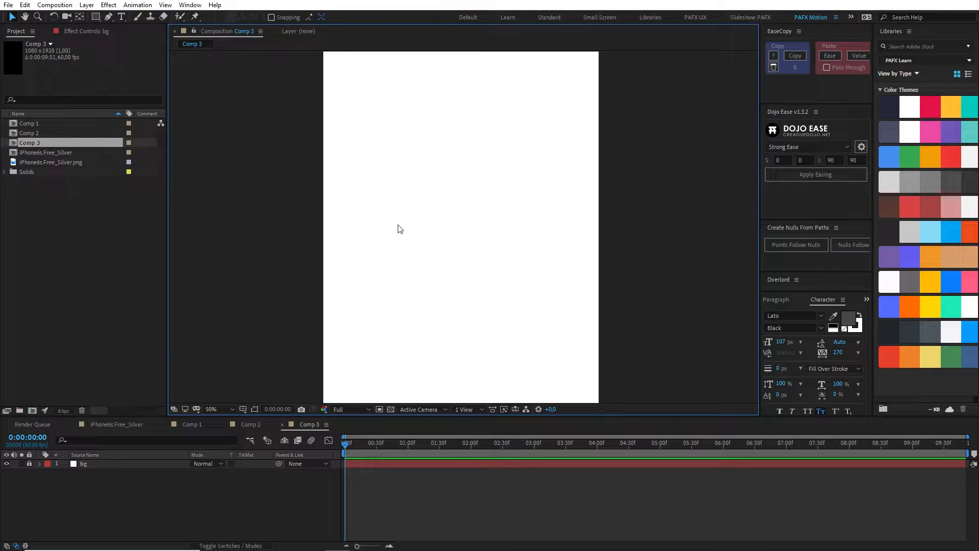
Switch to Illustrator and create a new portrait document.
left_click(51, 7)
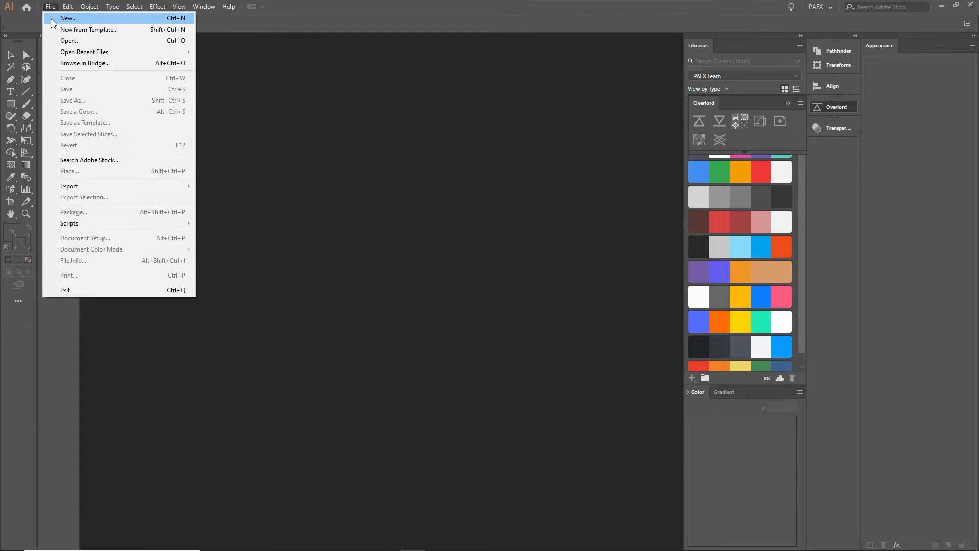
left_click(529, 101)
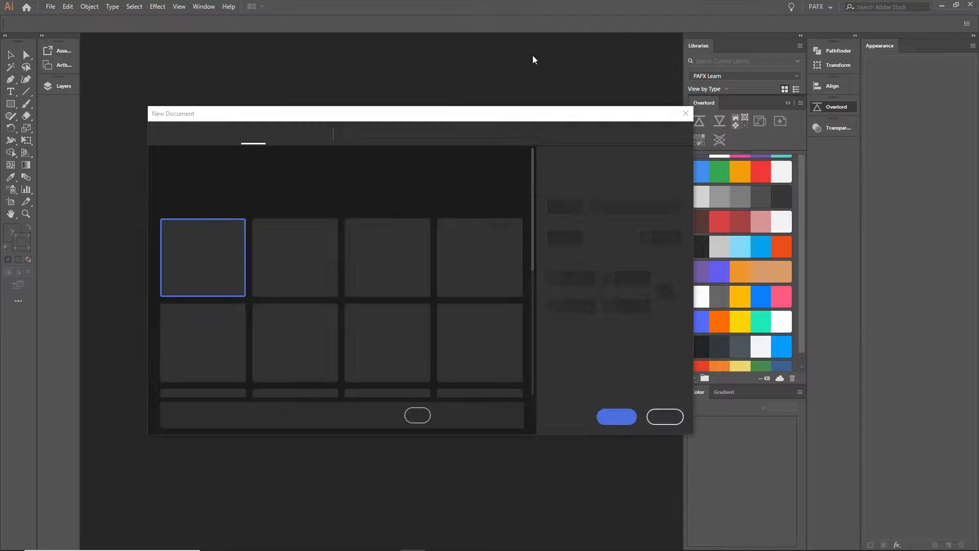
left_click(618, 416)
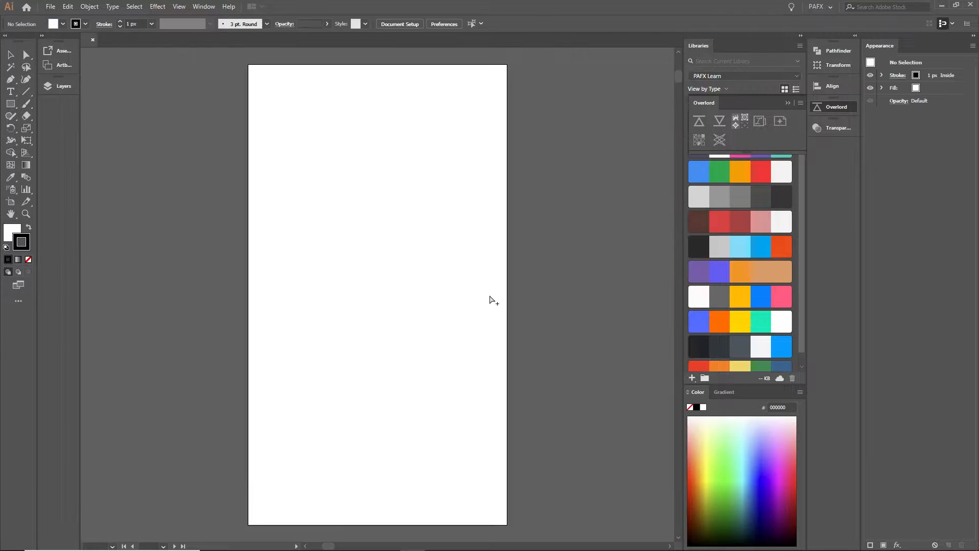
Draw a square about 239 px wide in the upper middle of the artboard and rotate it 45°.
left_click_drag(433, 289, 457, 279)
scroll(458, 281, "down", 1)
scroll(455, 279, "up", 1)
left_click_drag(444, 238, 454, 245)
left_click(10, 103)
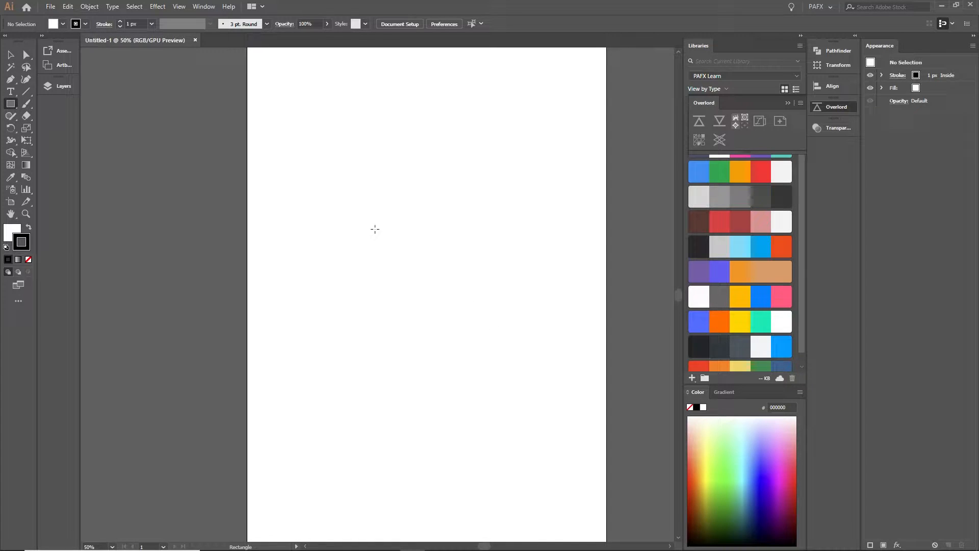
left_click_drag(363, 211, 443, 291)
left_click_drag(496, 248, 508, 252)
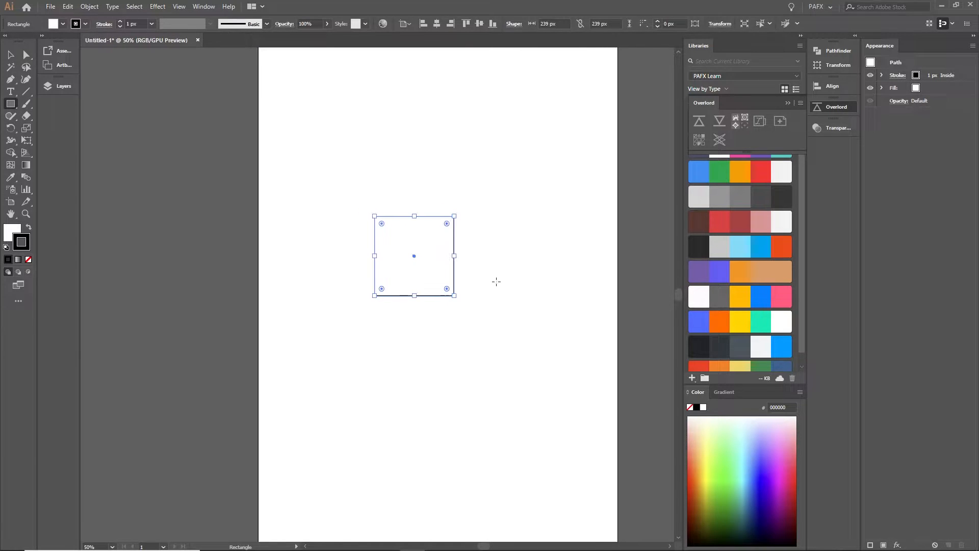
key("v")
left_click_drag(456, 300, 485, 249)
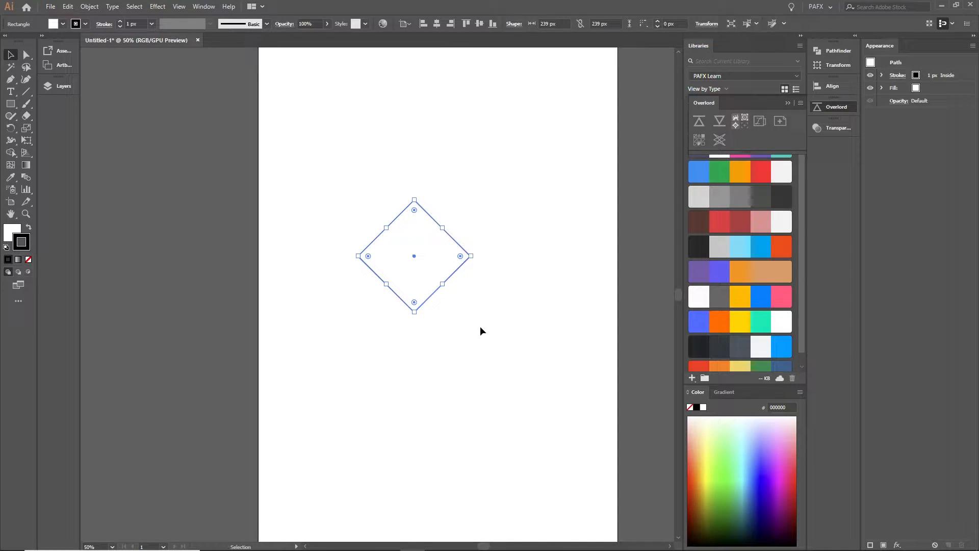
Round the diamond's top, left and bottom corners to the maximum radius, keeping the right corner sharp to form a teardrop.
key("a")
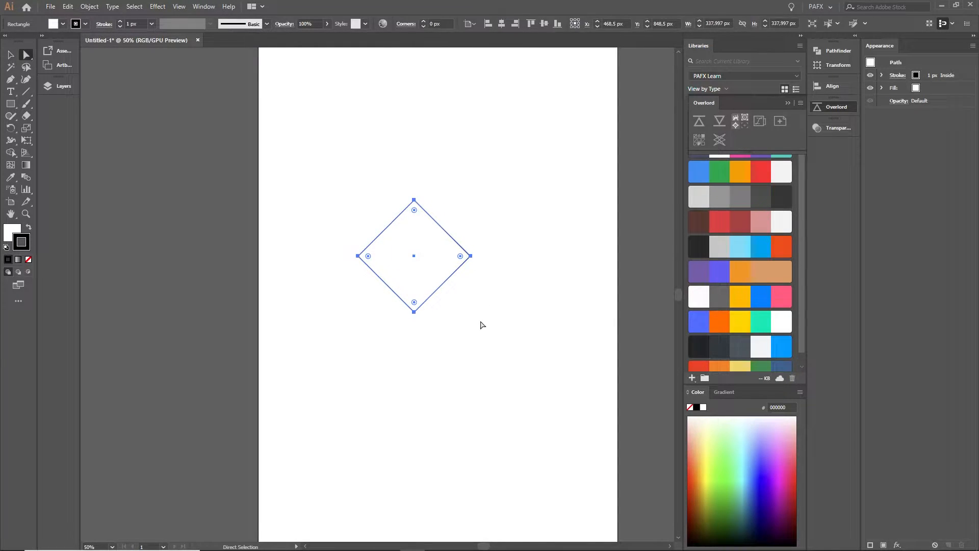
left_click_drag(394, 178, 436, 216)
left_click_drag(388, 169, 444, 221)
left_click_drag(337, 251, 373, 290)
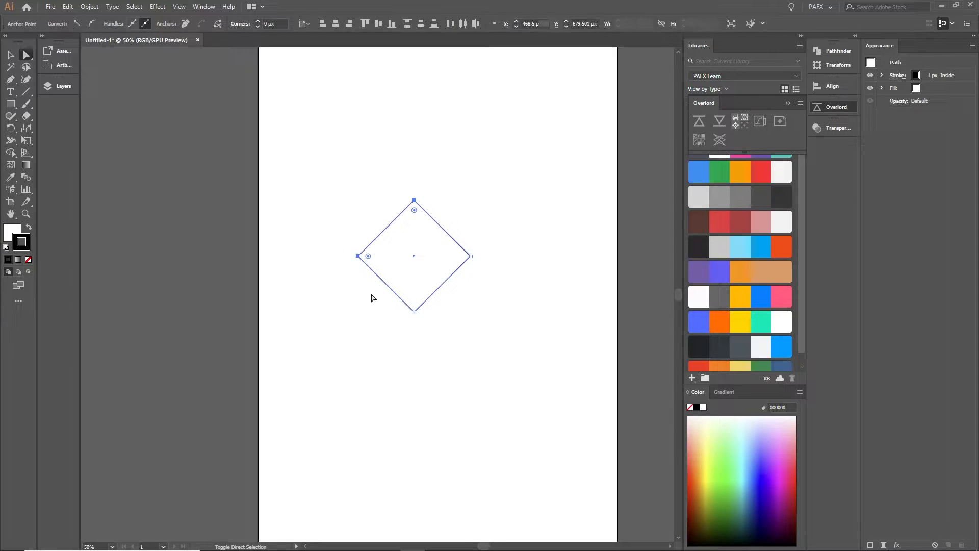
left_click_drag(398, 341, 459, 294)
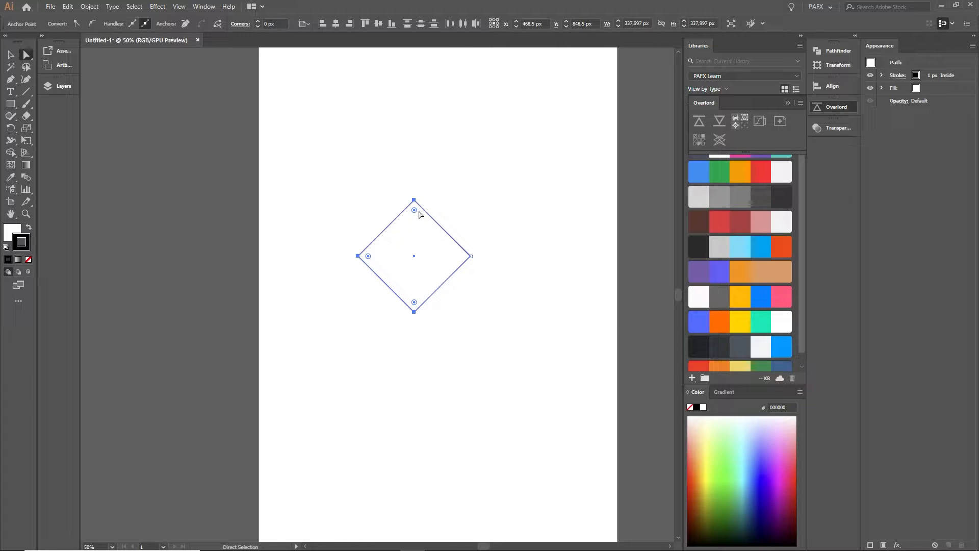
left_click_drag(414, 211, 523, 365)
left_click(520, 365)
Duplicate the teardrop to its right and rotate the copy 180° so the two tips face each other.
key("v")
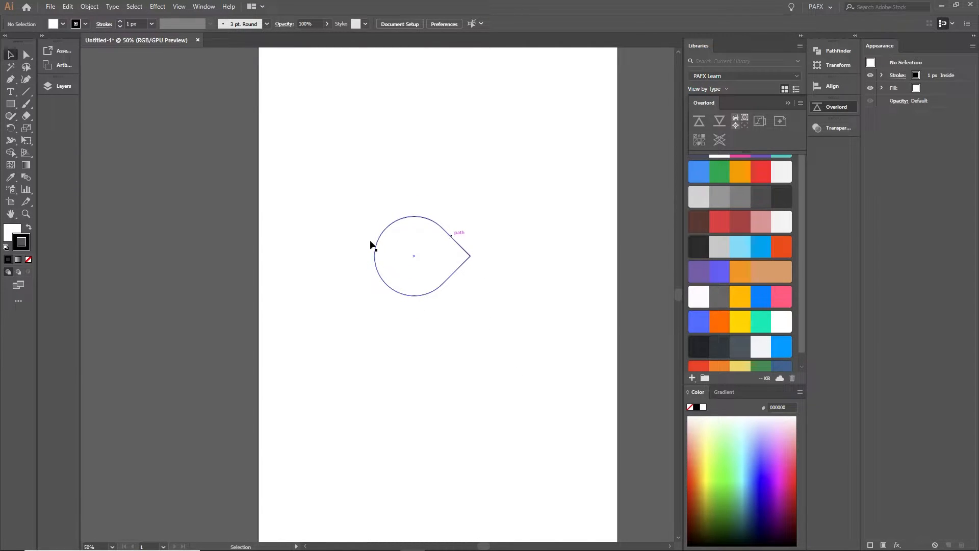
left_click_drag(454, 271, 537, 278)
left_click_drag(500, 313, 515, 188)
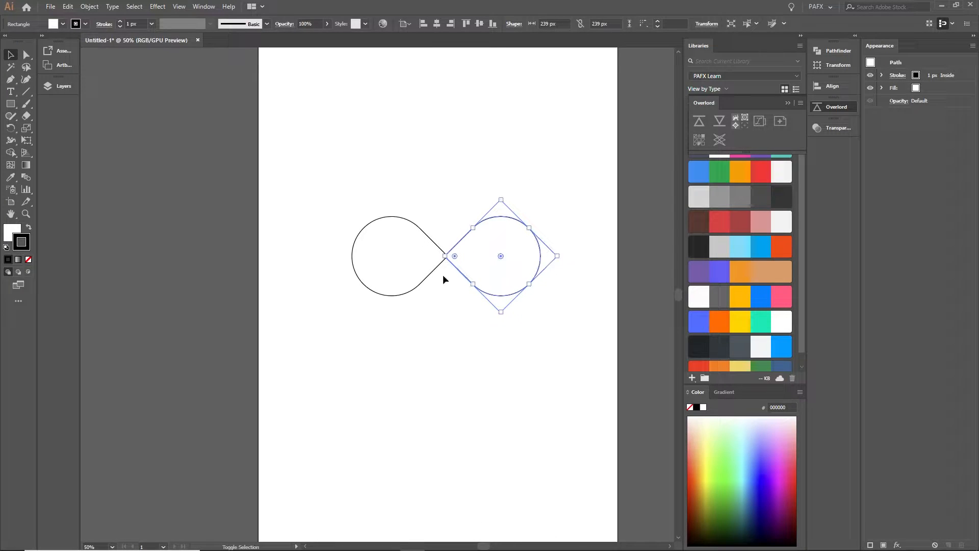
Move the right teardrop horizontally until its tip meets the left teardrop's tip.
scroll(448, 259, "up", 9, "alt")
left_click_drag(403, 290, 506, 291)
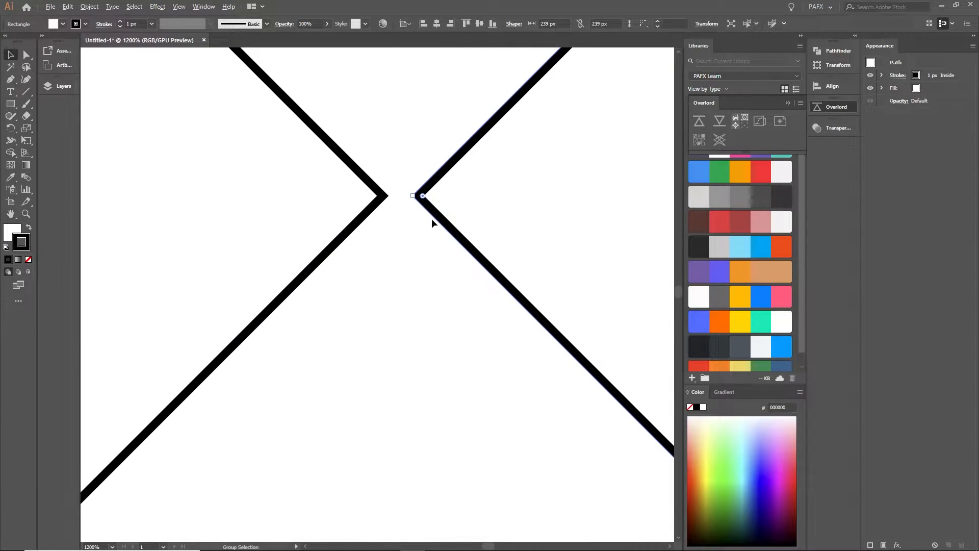
mouse_move(437, 220)
left_mouse_down()
mouse_move(404, 224)
mouse_move(403, 241)
left_mouse_up()
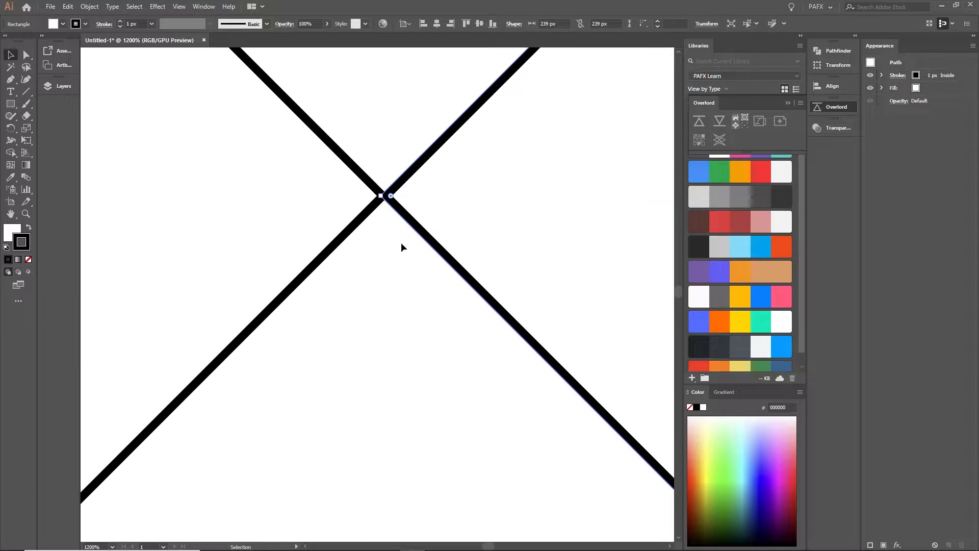
left_click(385, 262)
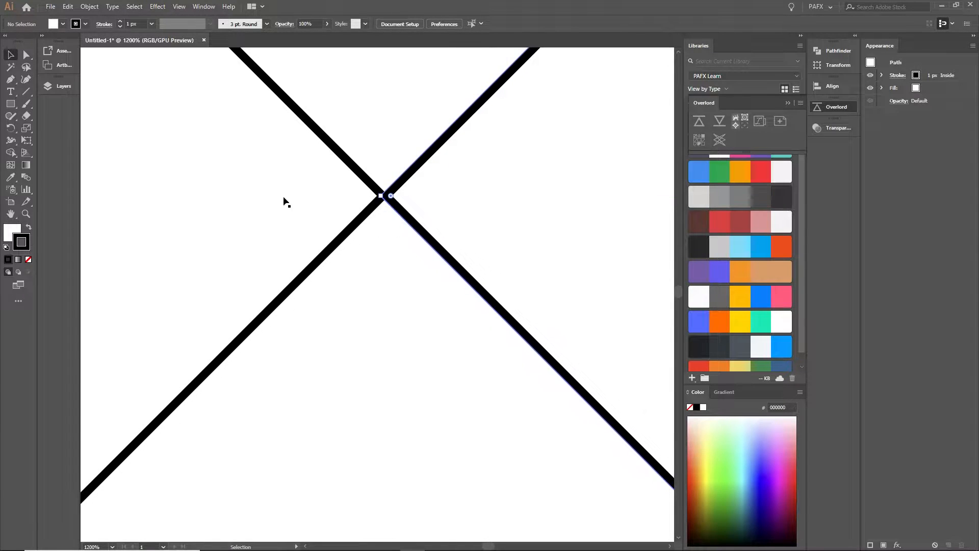
left_click_drag(281, 198, 512, 293)
key("ctrl+z")
Align the strokes of both teardrops to the center of their paths.
scroll(453, 317, "down", 2)
scroll(453, 315, "down", 5)
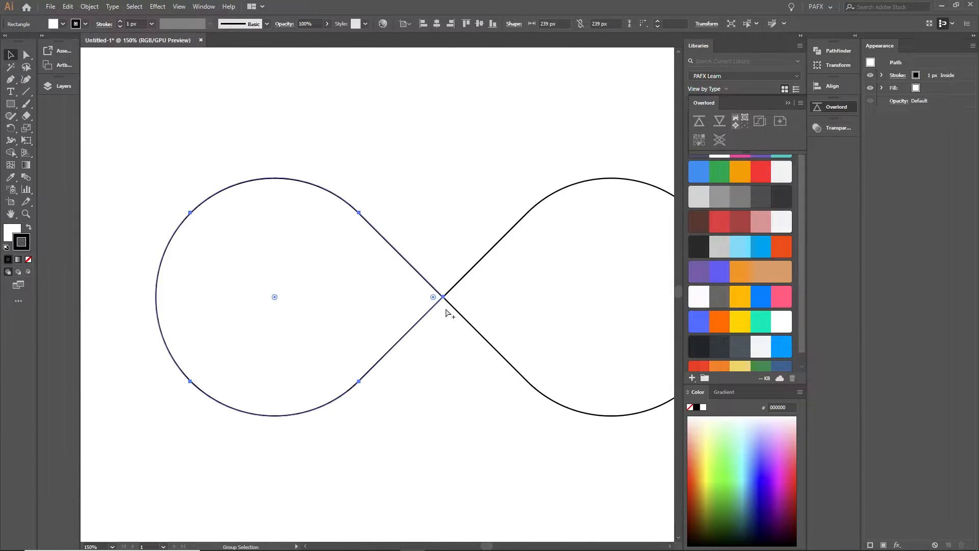
left_click_drag(235, 207, 576, 416)
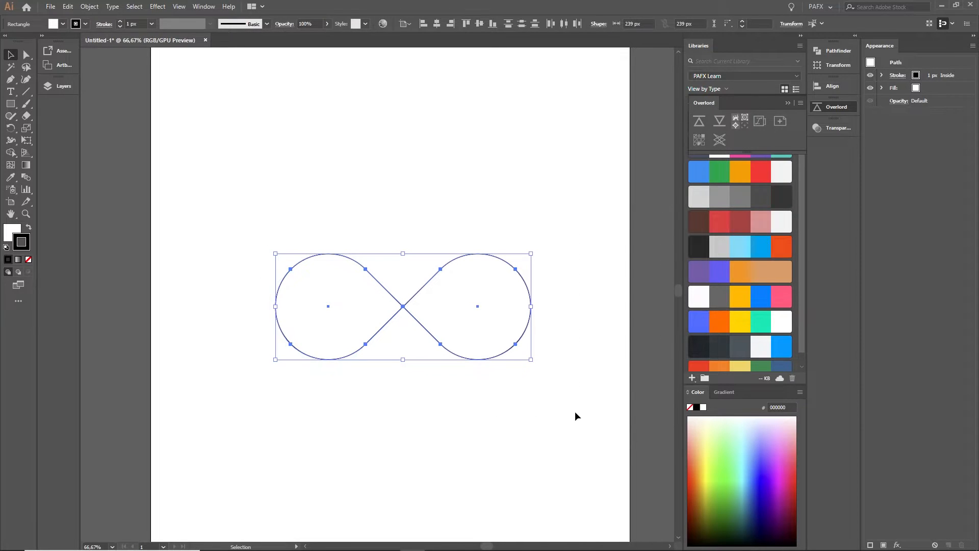
left_click(99, 25)
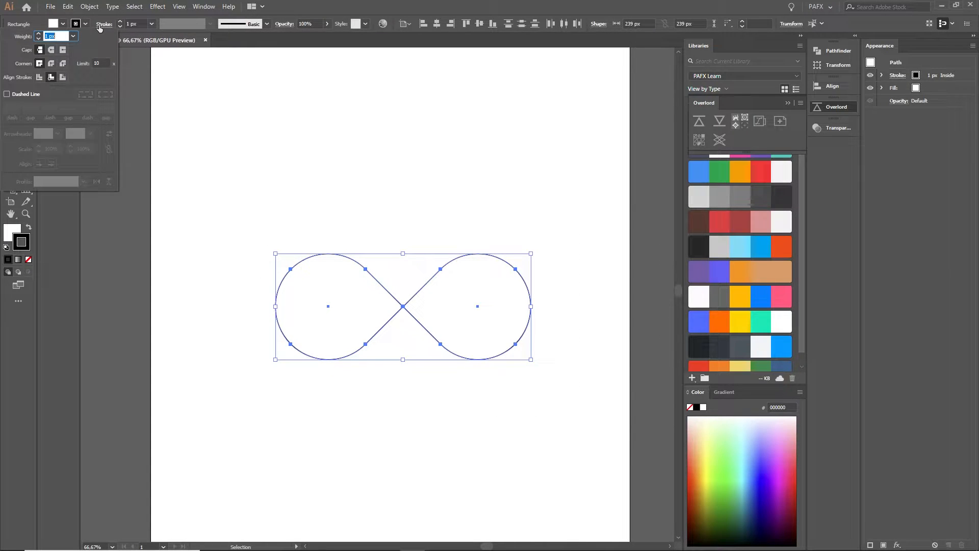
left_click(39, 77)
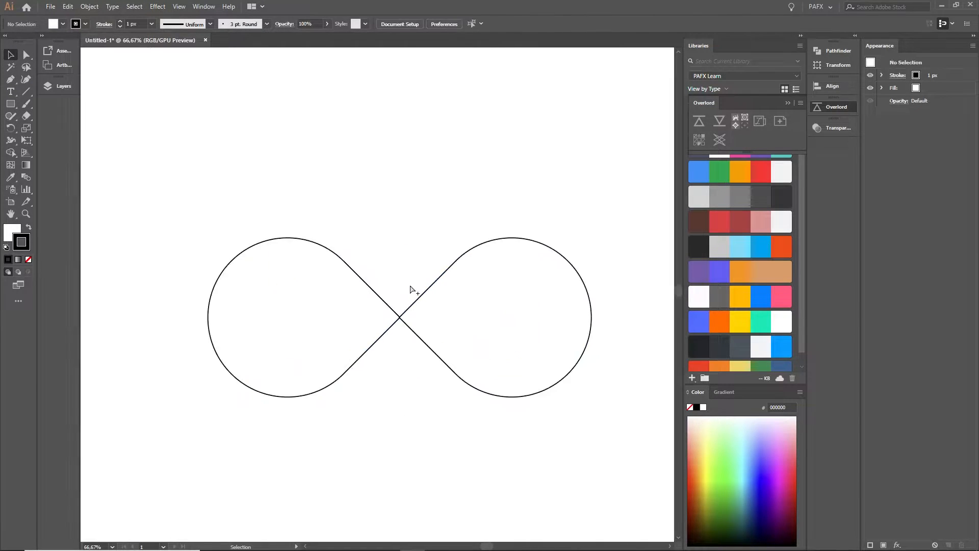
Examine up close how the strokes of the two teardrops meet at the crossing.
scroll(414, 291, "up", 11)
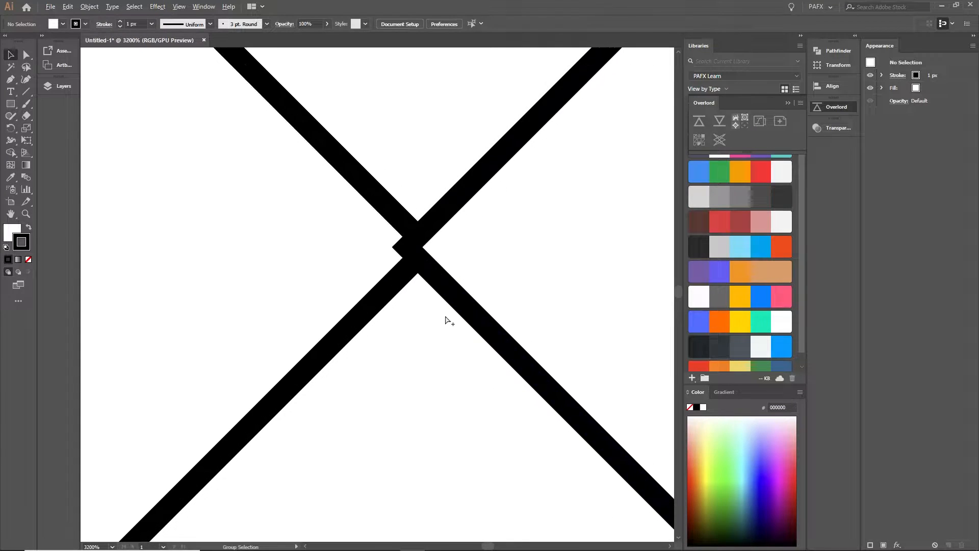
left_click(443, 281)
left_click(428, 325)
key("ctrl+1")
key("ctrl+minus")
key("ctrl+plus")
key("ctrl+minus")
scroll(422, 336, "right", 1)
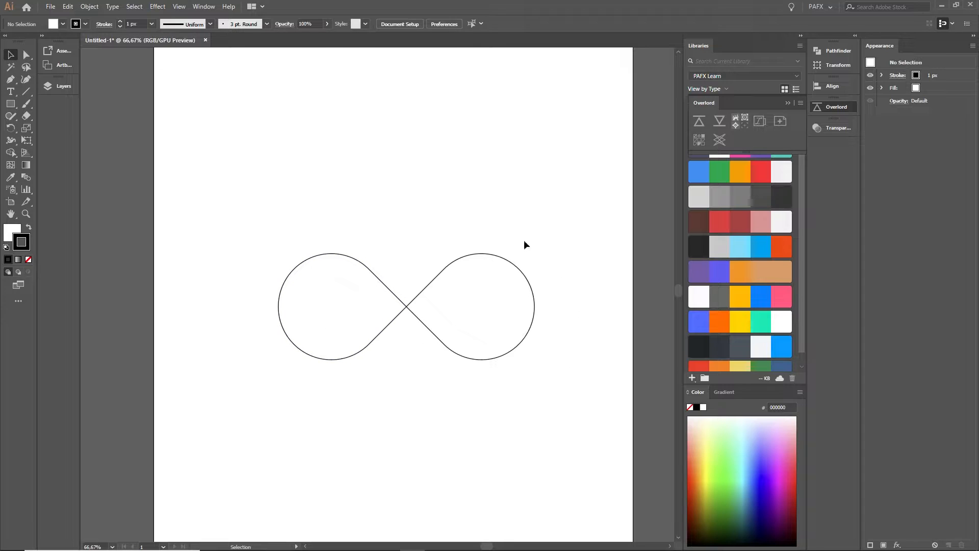
key("ctrl+plus")
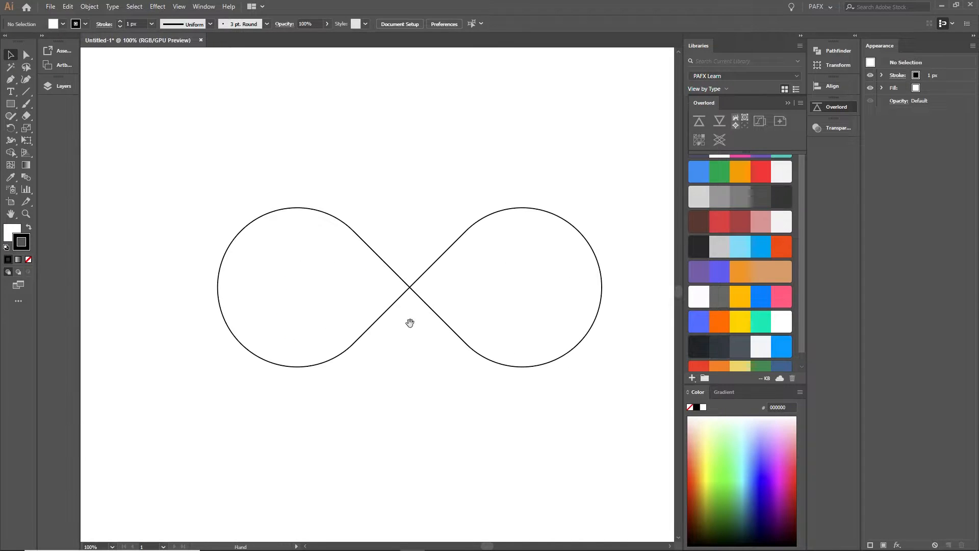
left_click_drag(409, 322, 410, 337)
Delete the tip anchor points of both teardrops at the crossing, leaving two open arcs.
key("a")
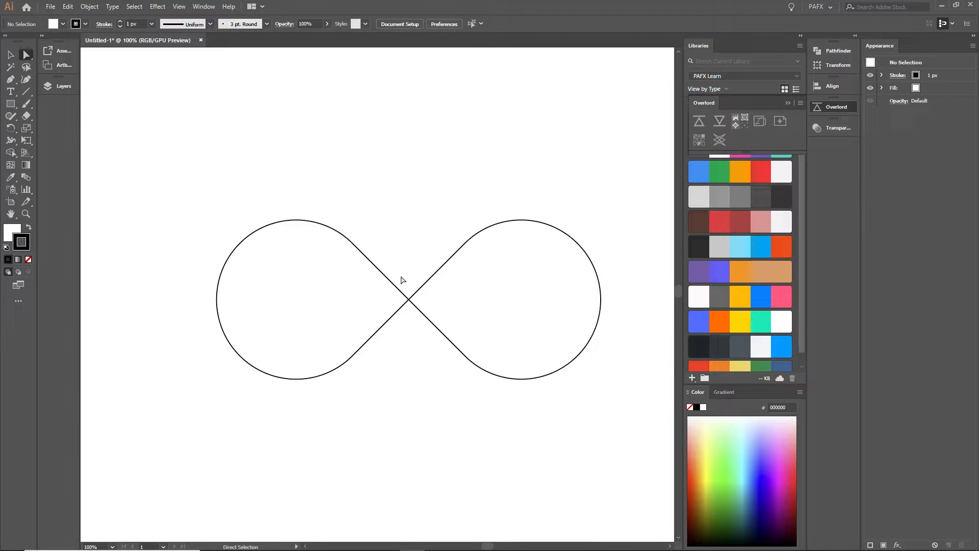
left_click(411, 300)
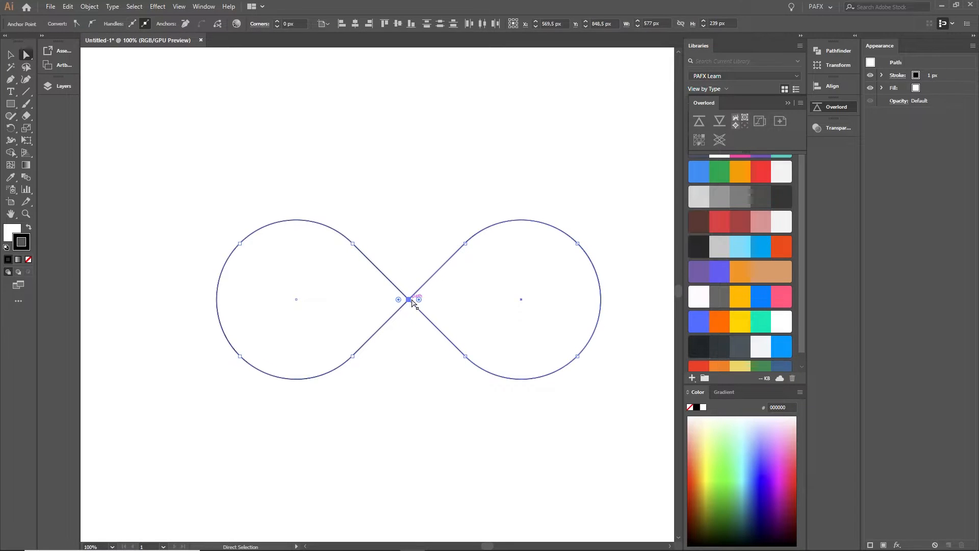
key("Delete")
left_click(437, 367)
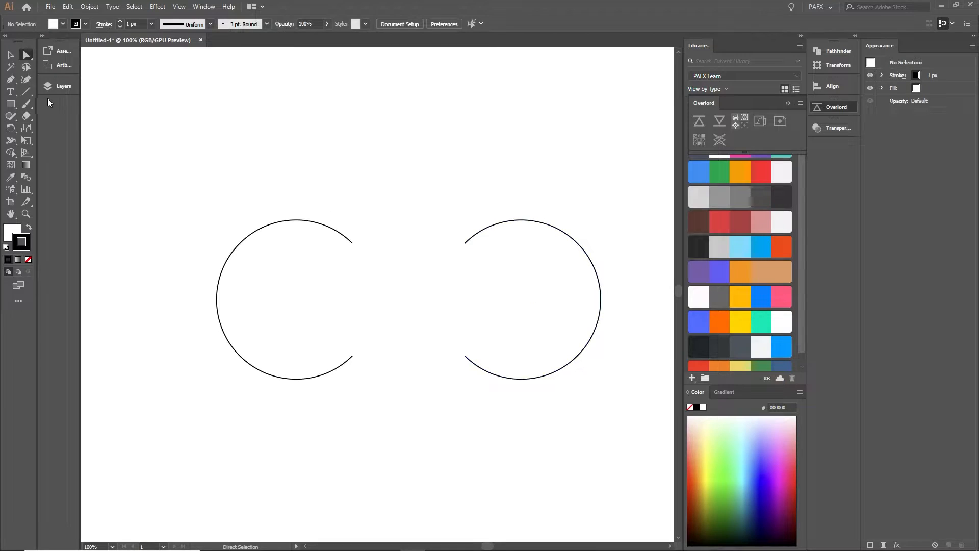
Connect the left arc's upper end to the right arc's lower end with a straight Pen tool segment.
left_click(25, 92)
scroll(321, 244, "up", 1)
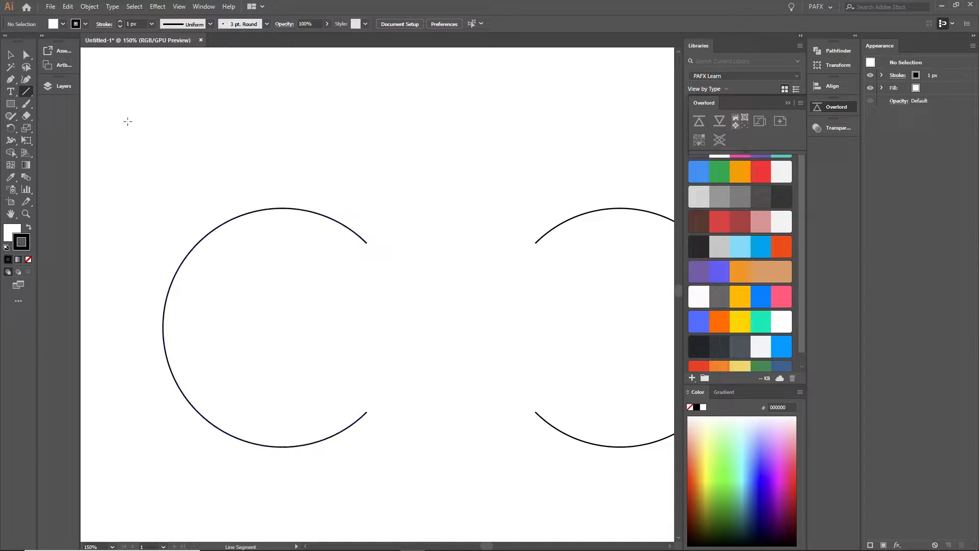
key("p")
left_click_drag(367, 243, 395, 258)
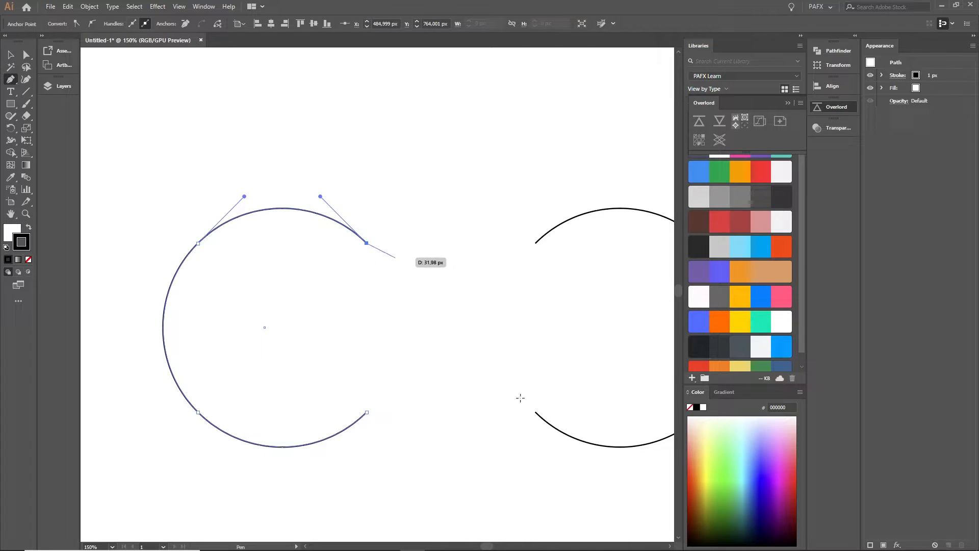
left_click(535, 412)
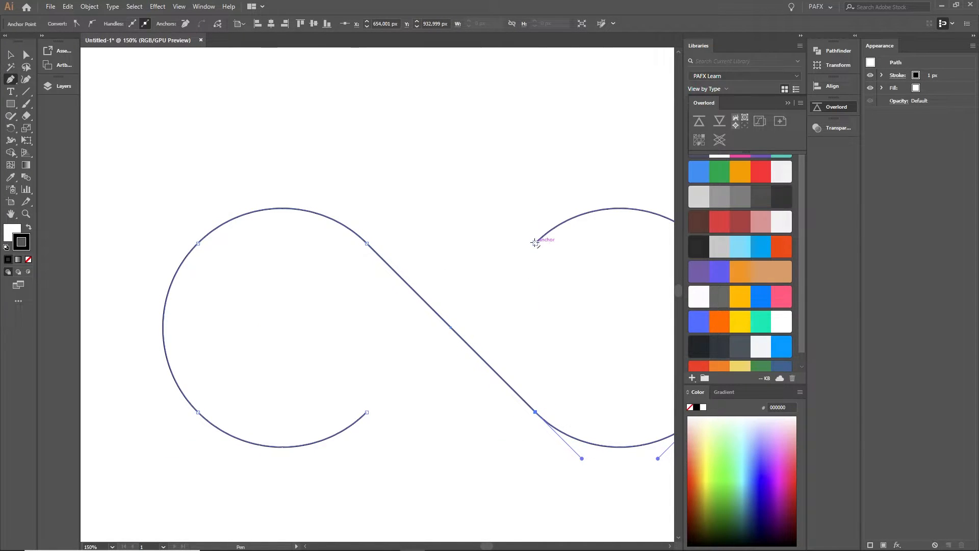
Connect the right arc's upper end to the left arc's lower end with a straight Pen tool segment, closing the infinity path.
left_click(535, 244)
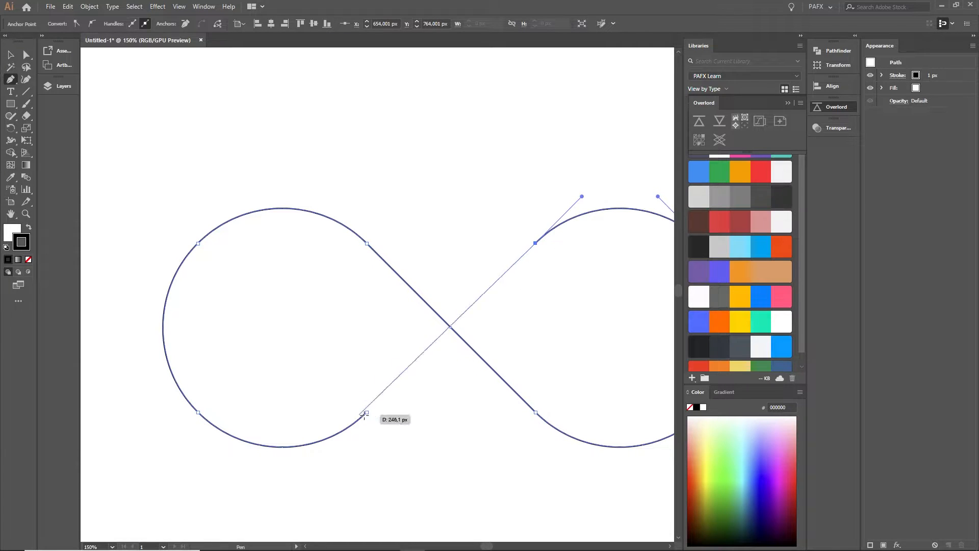
left_click(367, 412)
key("ctrl+minus")
key("ctrl+minus")
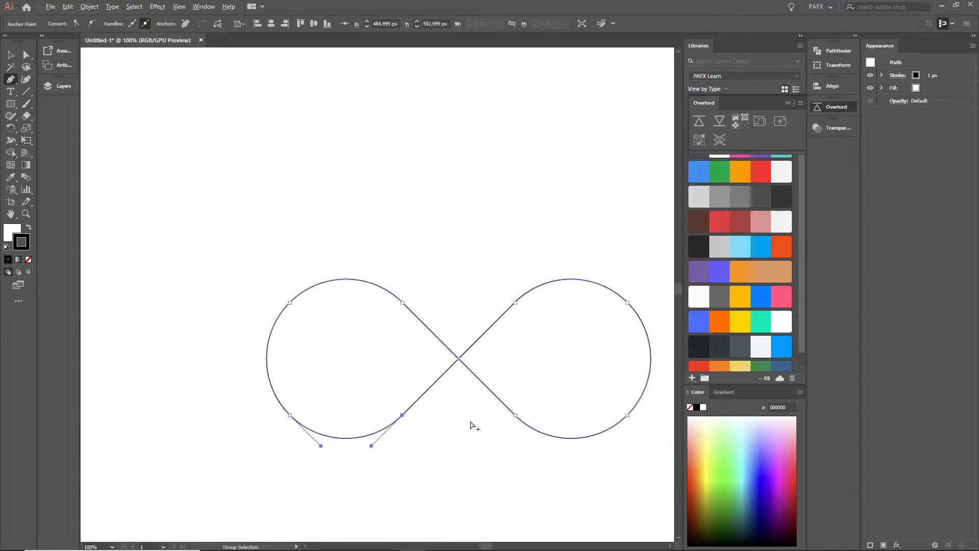
key("v")
left_click(446, 428)
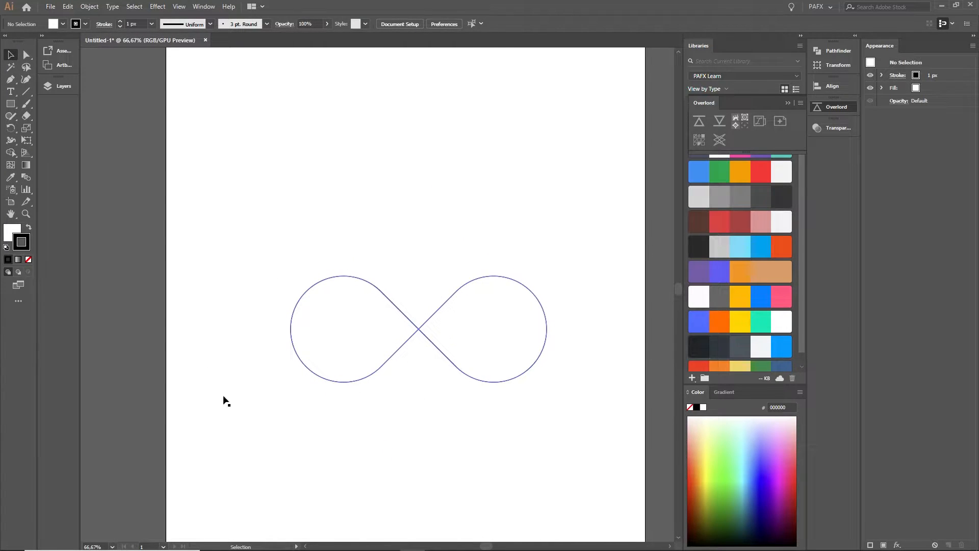
Center the whole infinity path on the artboard horizontally and vertically.
left_click_drag(300, 171, 619, 423)
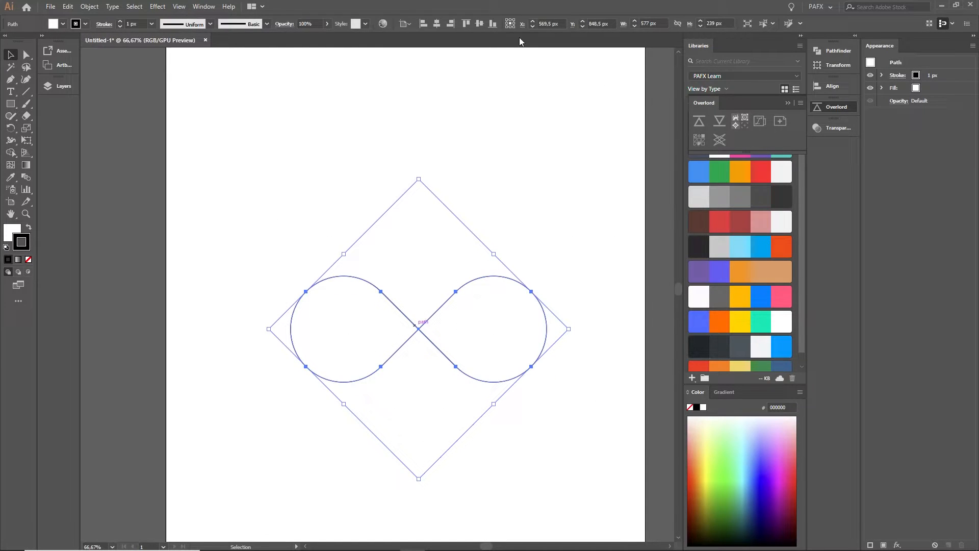
left_click(436, 23)
left_click(479, 23)
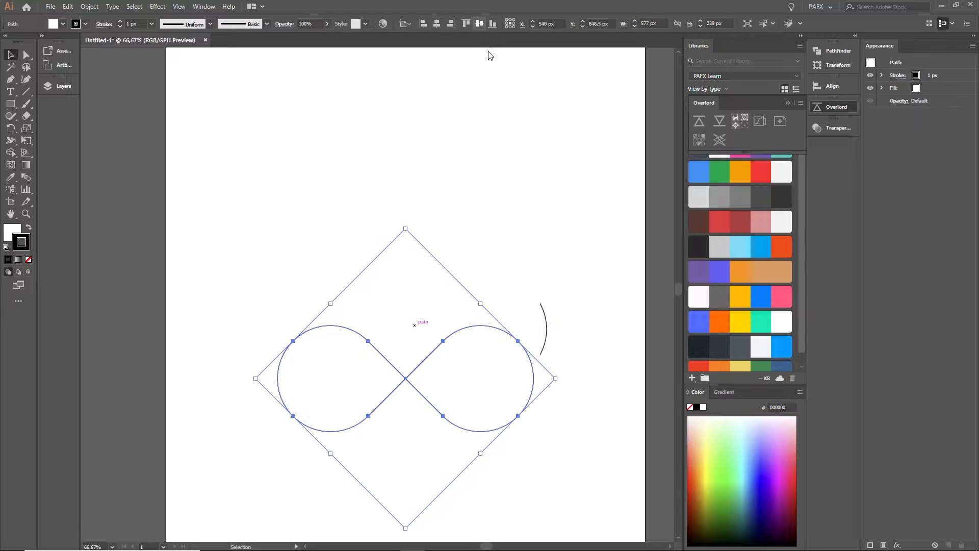
Delete the stray arc fragment left beside the infinity shape's right loop.
left_click(549, 279)
scroll(574, 365, "down", 1)
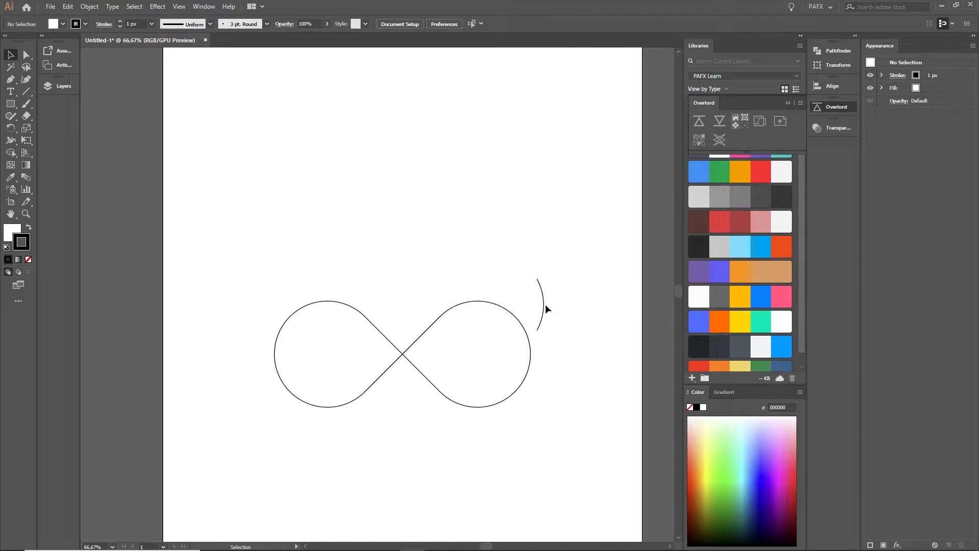
scroll(513, 289, "down", 4)
scroll(506, 294, "up", 4)
left_click_drag(512, 309, 536, 294)
scroll(535, 307, "down", 1)
left_click_drag(586, 319, 554, 299)
Copy the complete infinity path and switch to After Effects.
left_click_drag(352, 288, 357, 290)
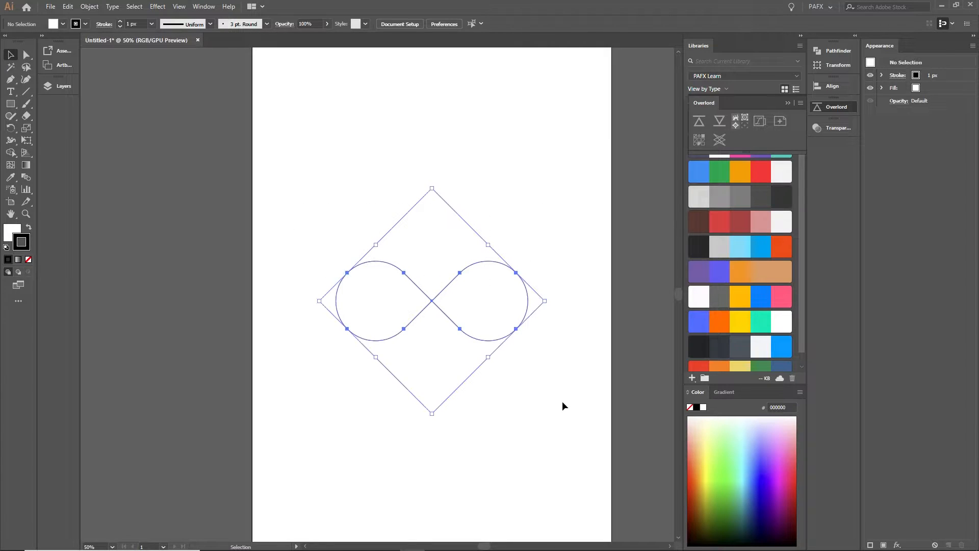
key("a")
key("alt+Tab")
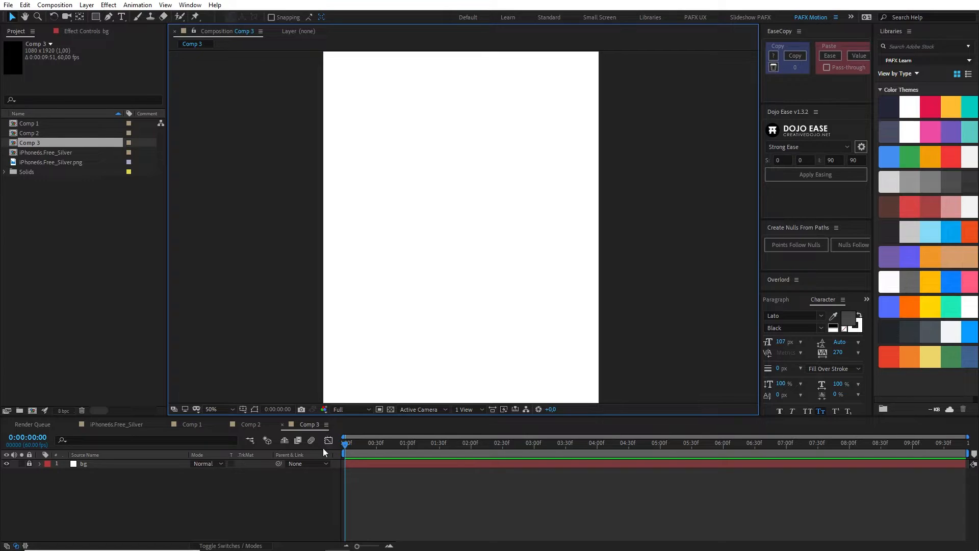
Add a new shape layer to Comp 3.
right_click(149, 479)
mouse_move(272, 370)
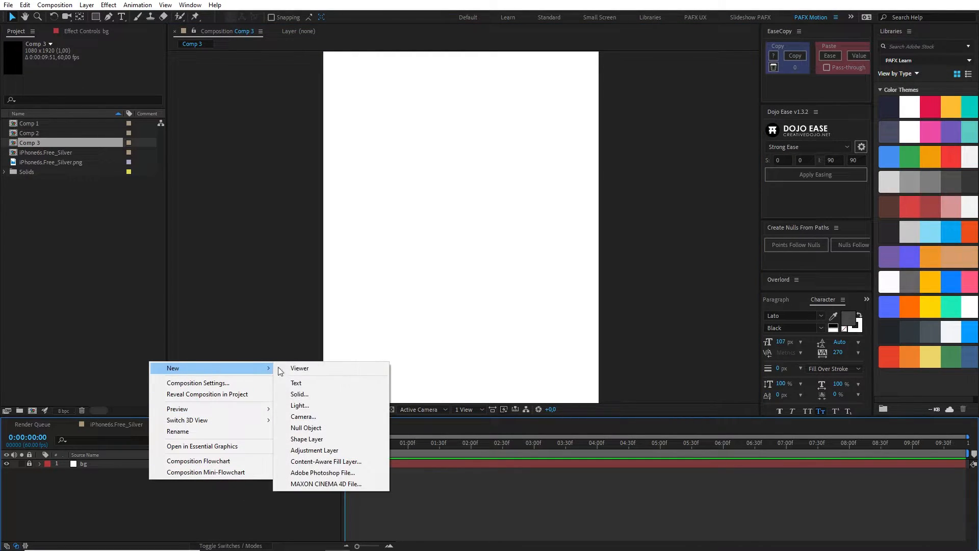
left_click(306, 439)
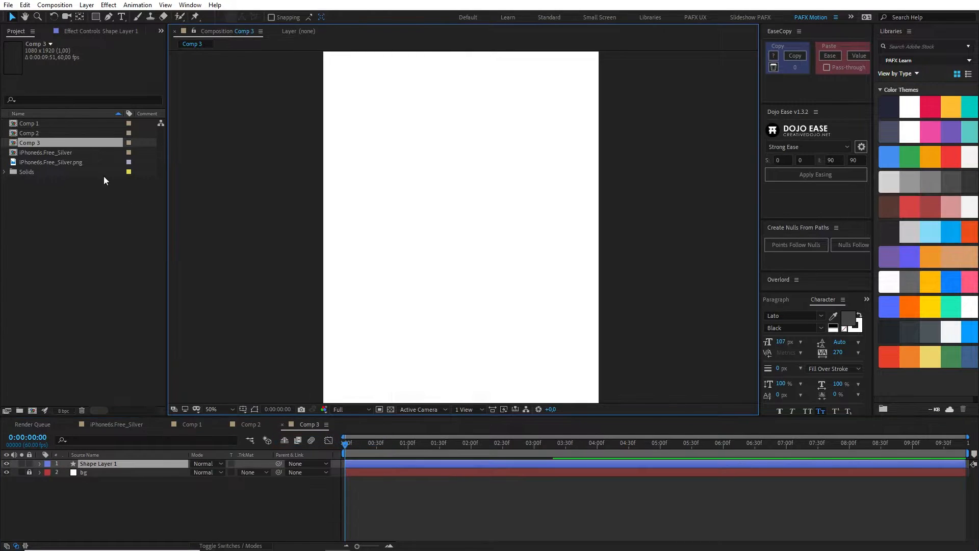
Place a single Pen tool point near the center of the composition on the new shape layer.
left_click(86, 5)
mouse_move(190, 5)
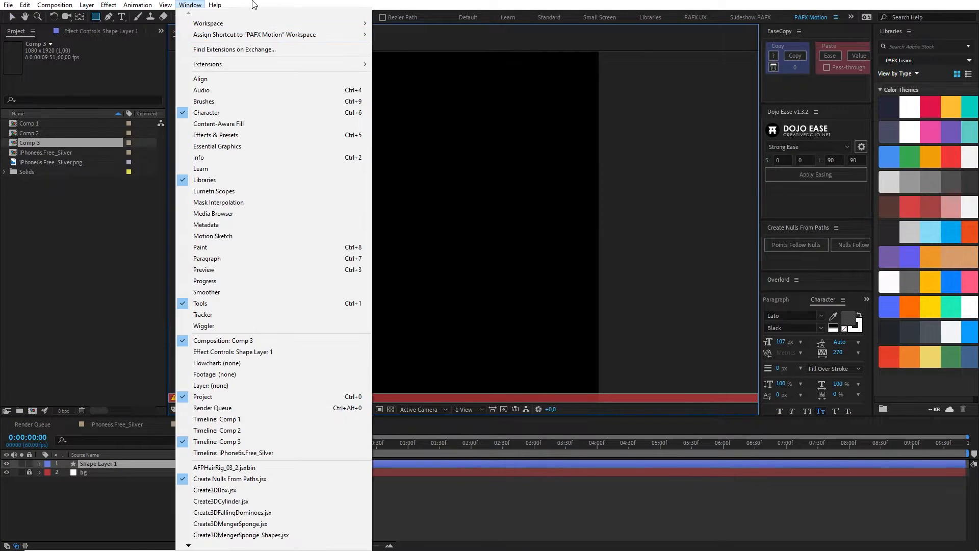
left_click(256, 7)
left_click(109, 16)
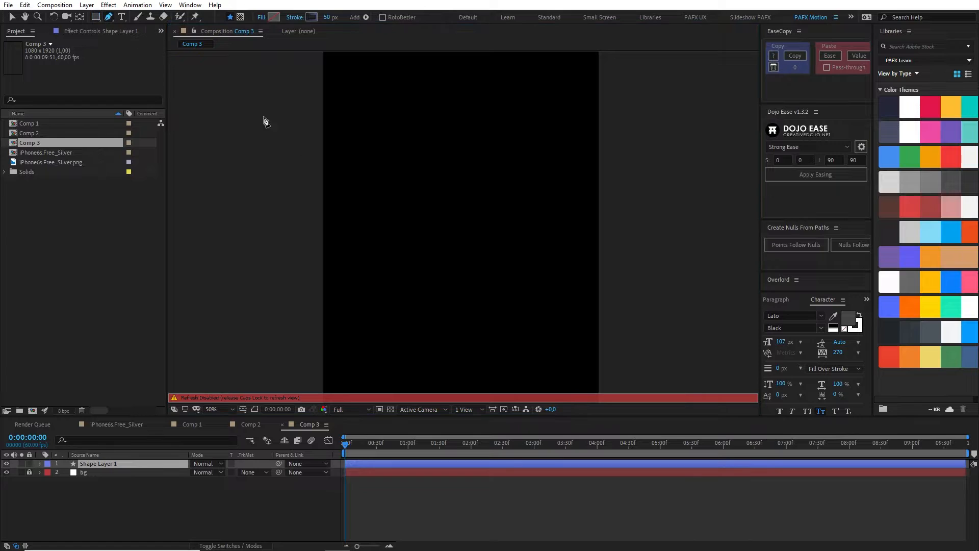
left_click(462, 234)
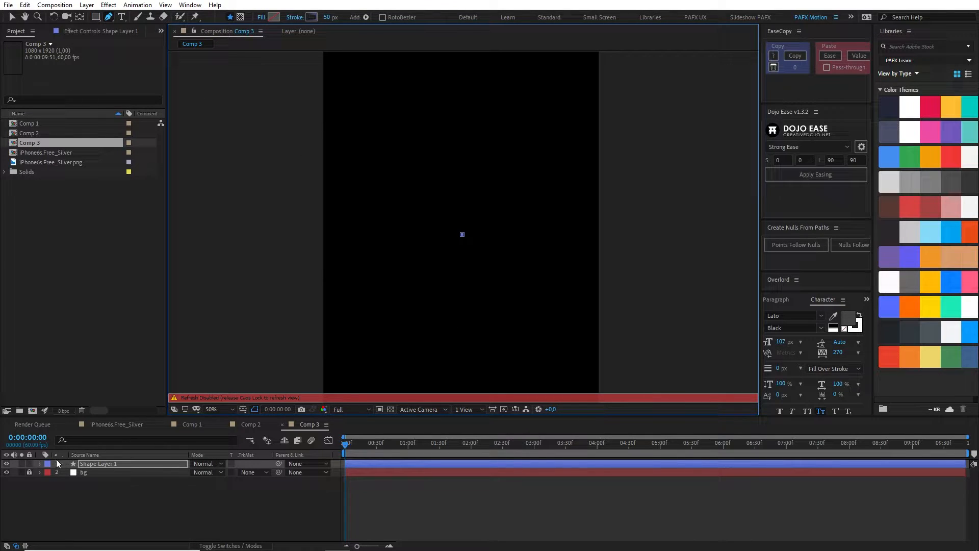
Paste the copied infinity outline into the Path property of Shape 1's Path 1 and re-enable the composition's view refresh.
left_click(39, 463)
left_click(48, 472)
left_click(81, 482)
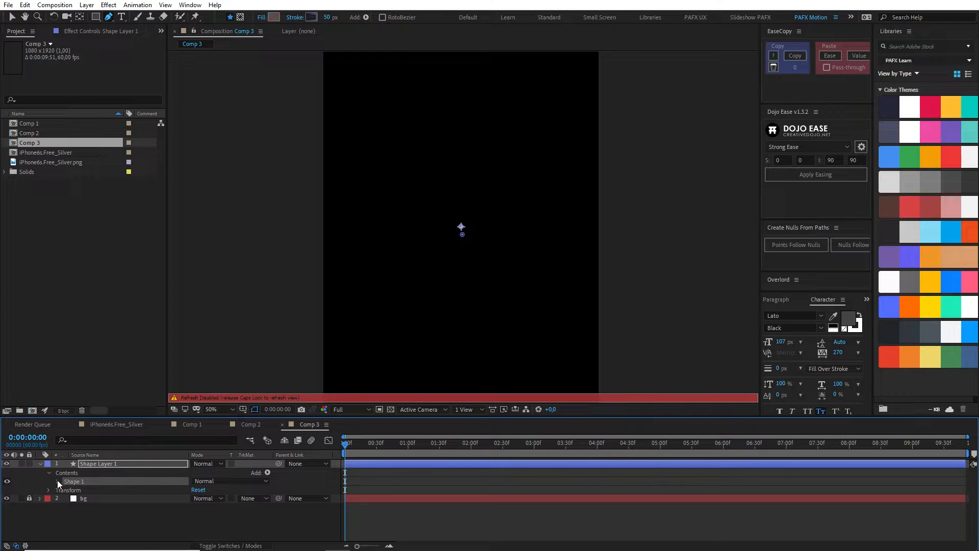
left_click(57, 481)
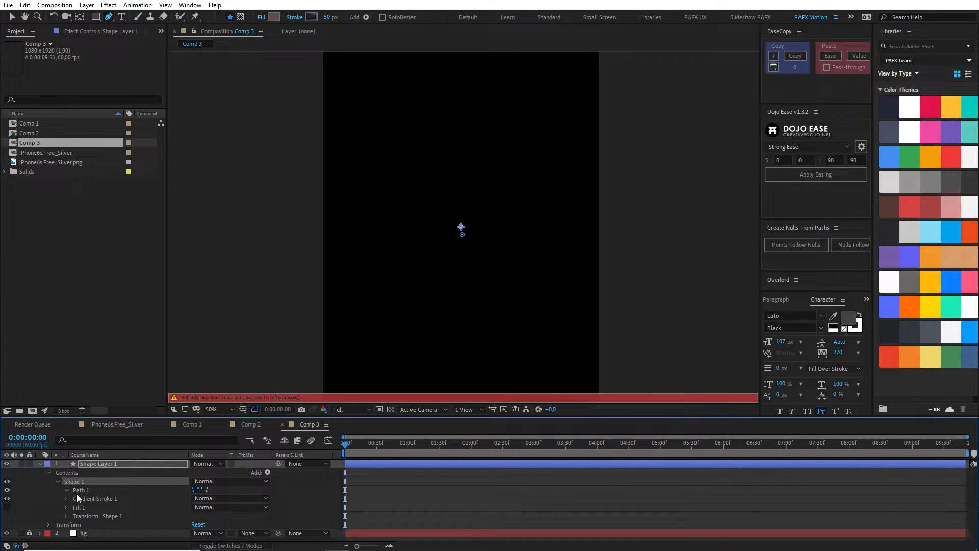
left_click(97, 499)
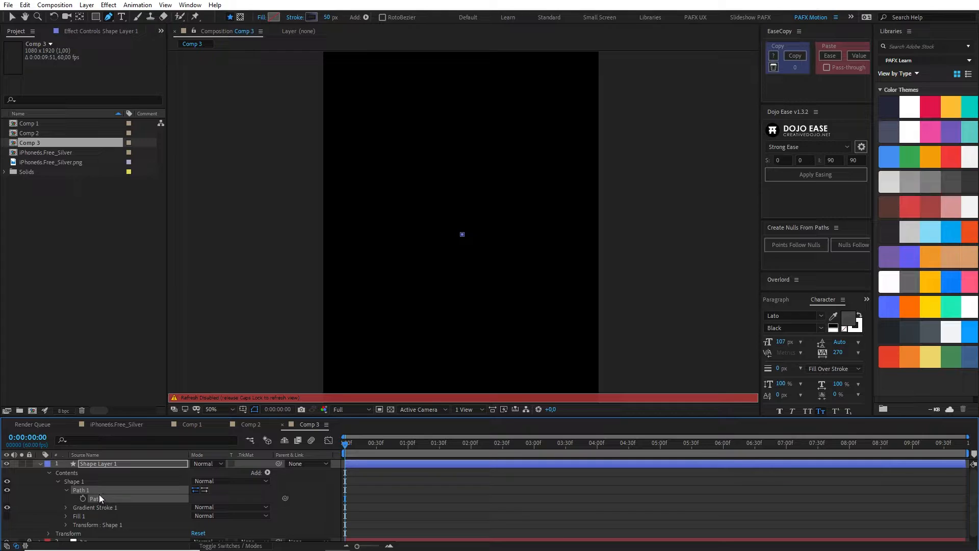
key("ctrl+v")
key("Caps_Lock")
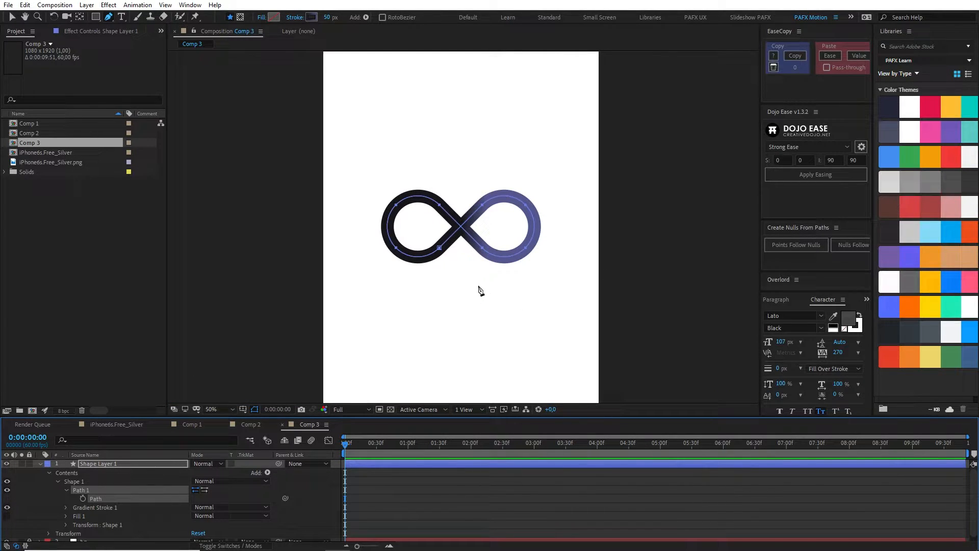
Set the shape layer's fill to None and its stroke width to 41 px.
left_click(113, 464)
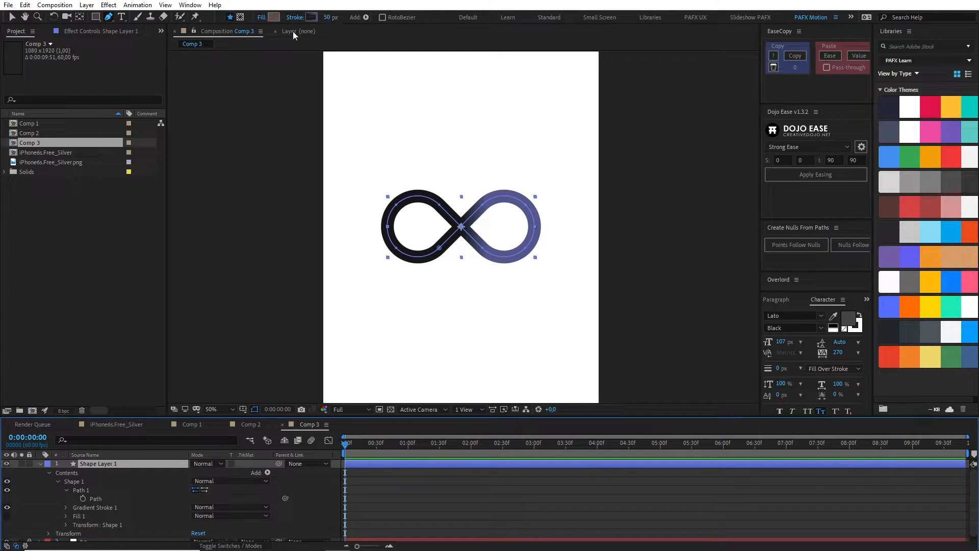
left_click(261, 17)
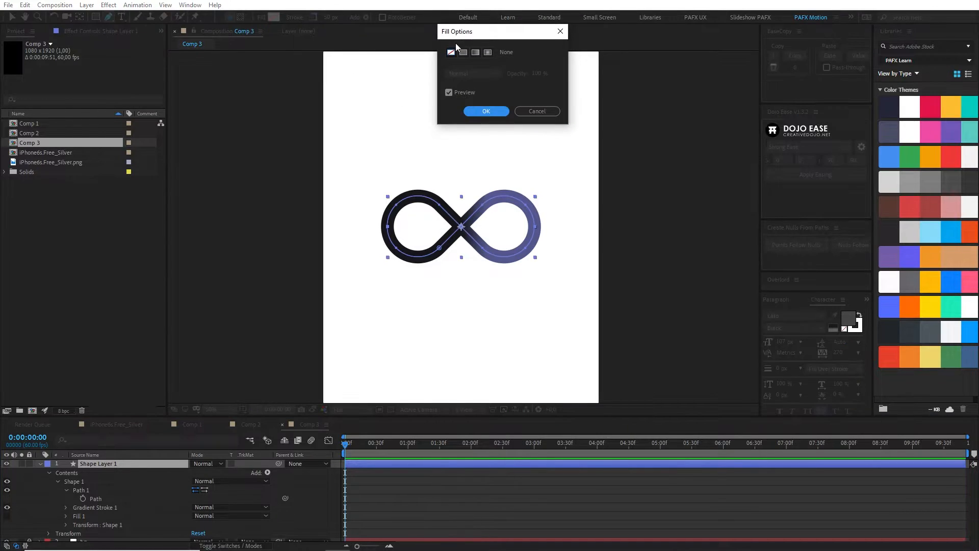
left_click(481, 111)
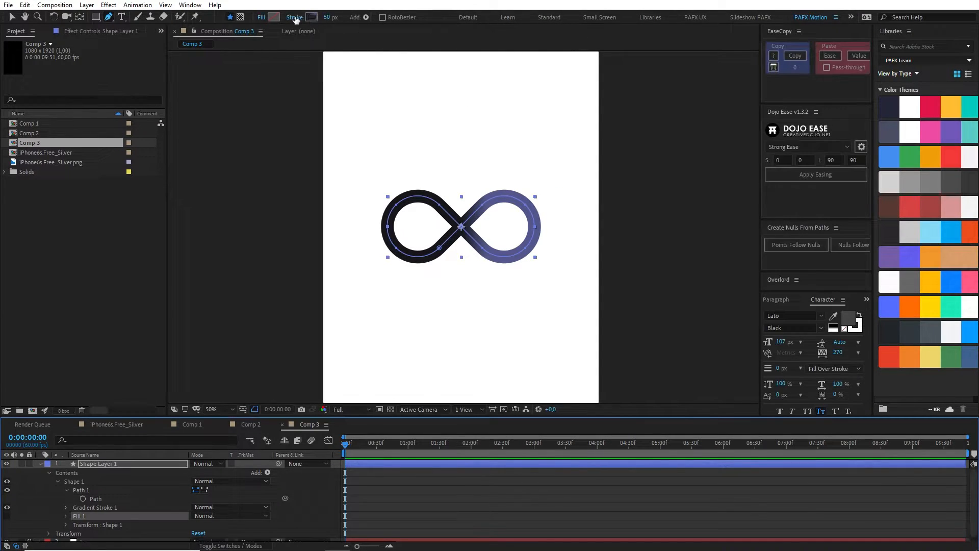
left_click_drag(326, 18, 325, 19)
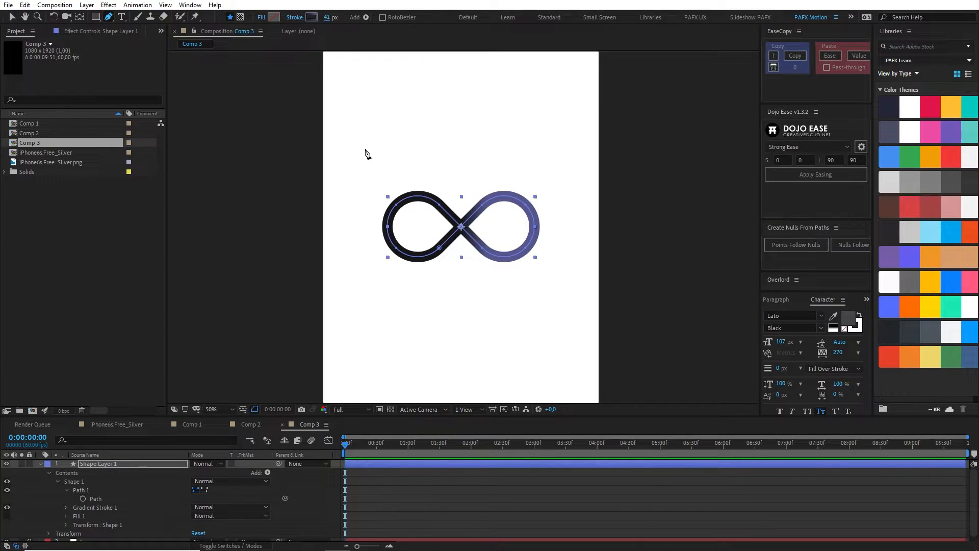
Scale the infinity path down proportionally around its center to roughly half its size.
key("v")
double_click(526, 209)
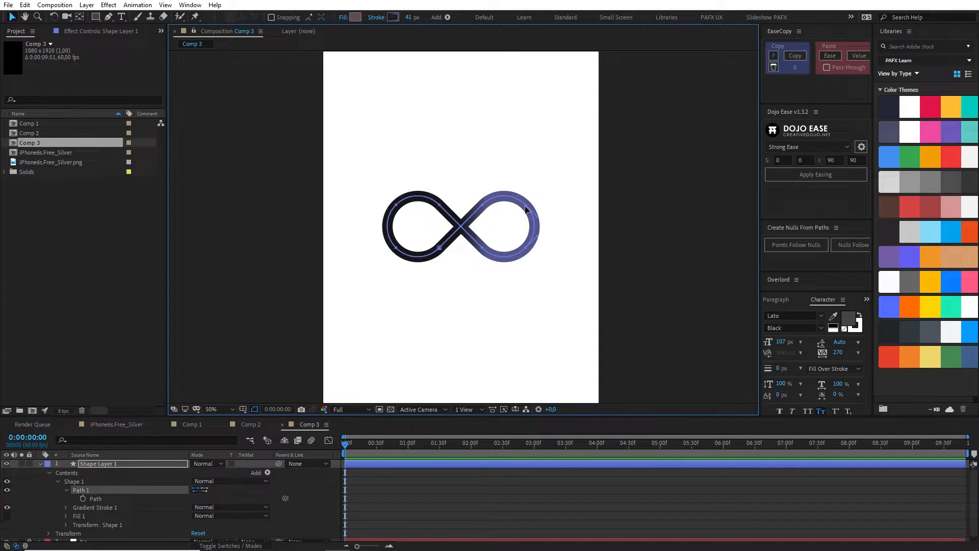
left_click_drag(538, 193, 502, 201)
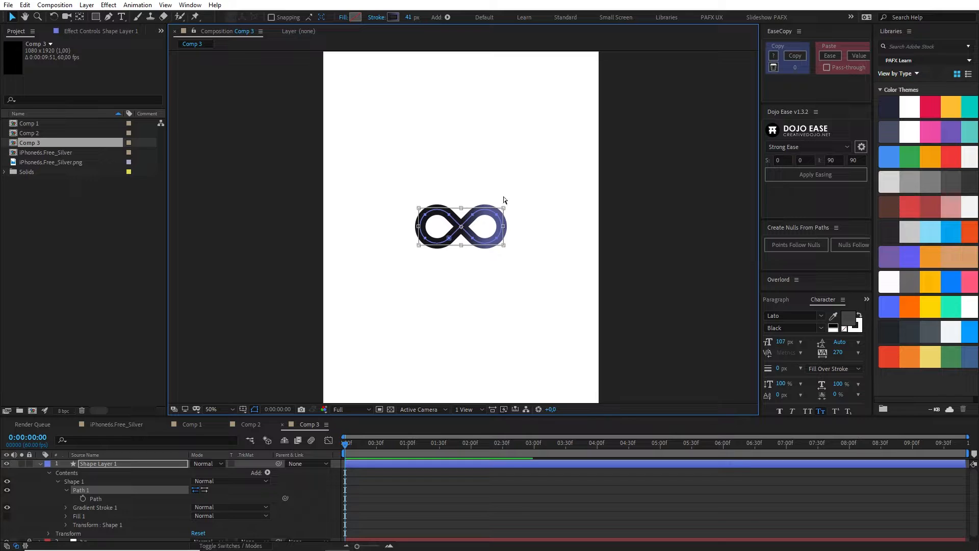
Set the infinity shape's stroke width to 25 px.
left_click(138, 466)
left_click_drag(408, 17, 401, 15)
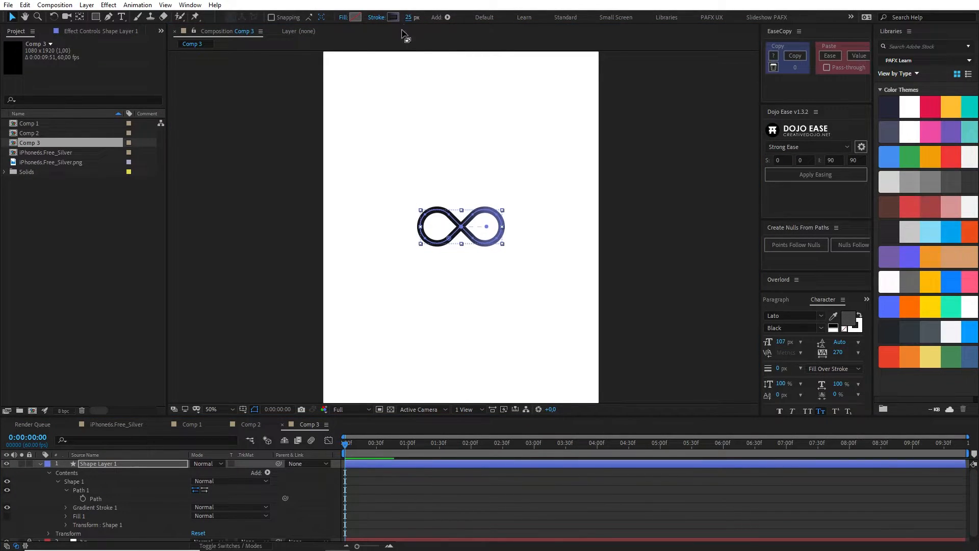
left_click(579, 491)
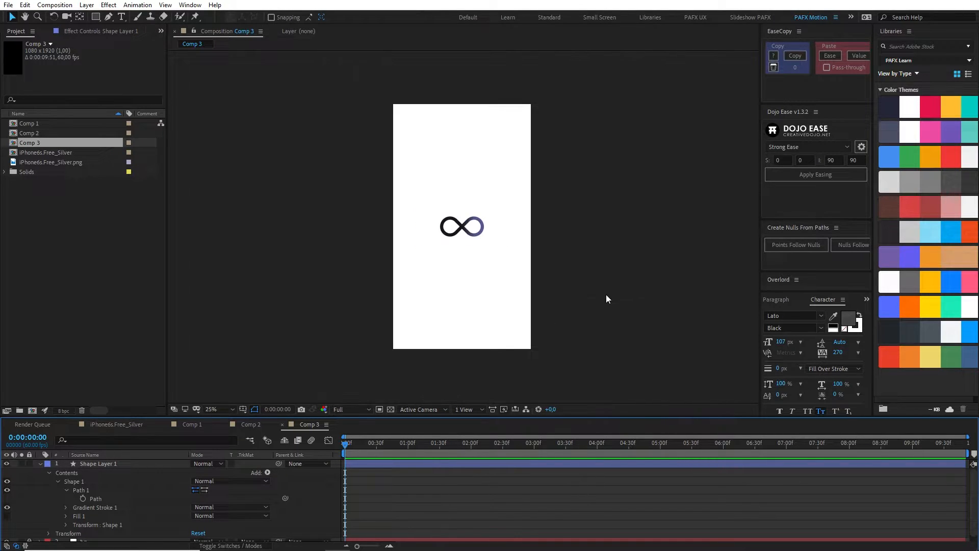
Set the infinity shape's stroke type to Linear Gradient.
left_click_drag(579, 296, 576, 303)
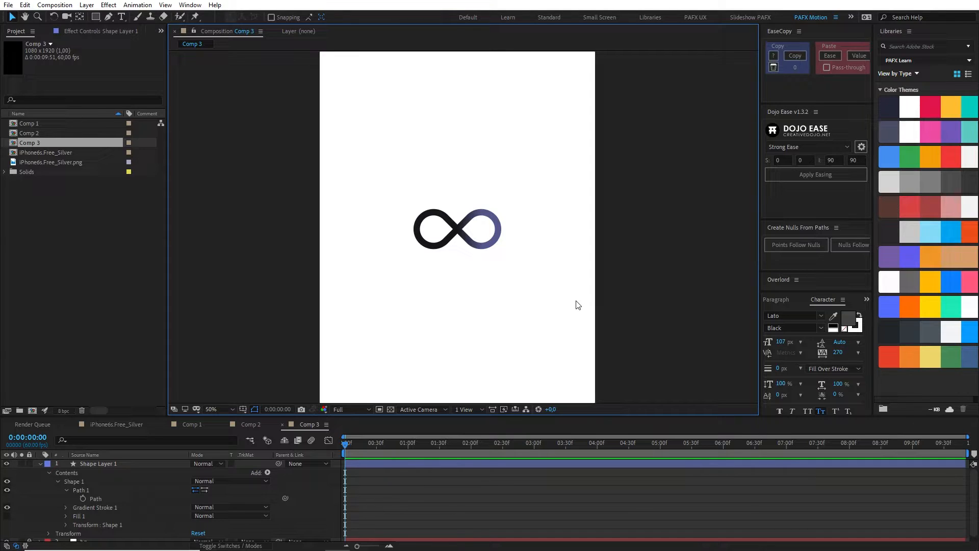
left_click(477, 249)
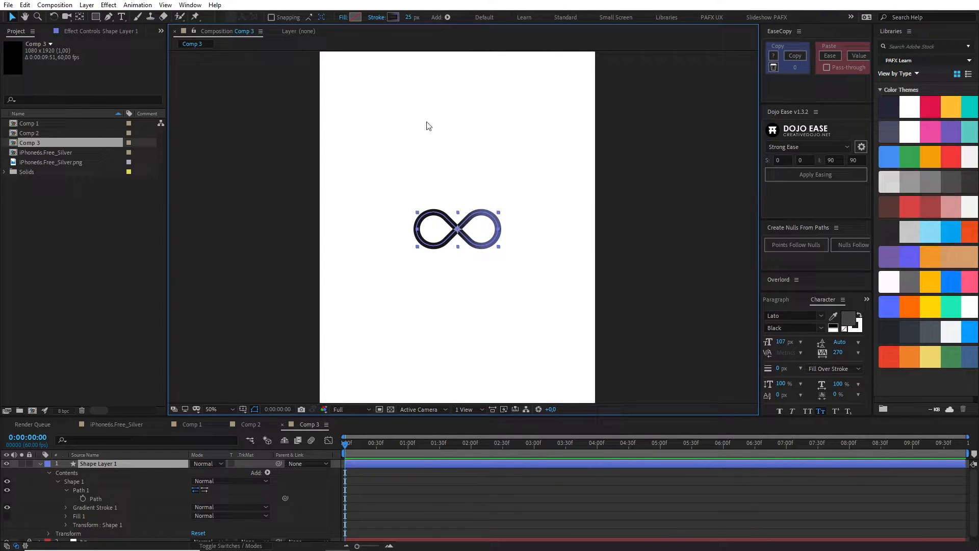
left_click(380, 19)
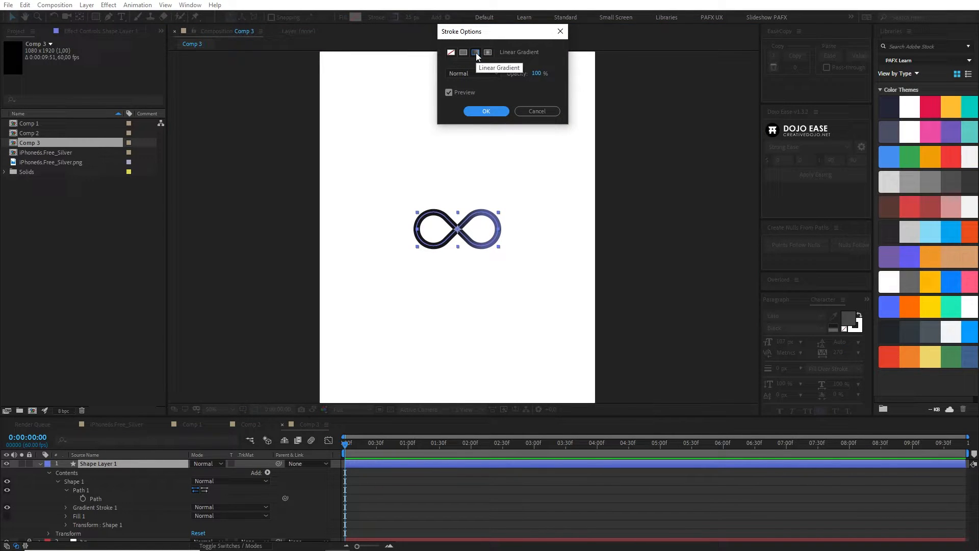
left_click(476, 111)
Set the stroke gradient's starting color stop to the purple 7258B9, sampled from the library's color themes.
left_click(391, 19)
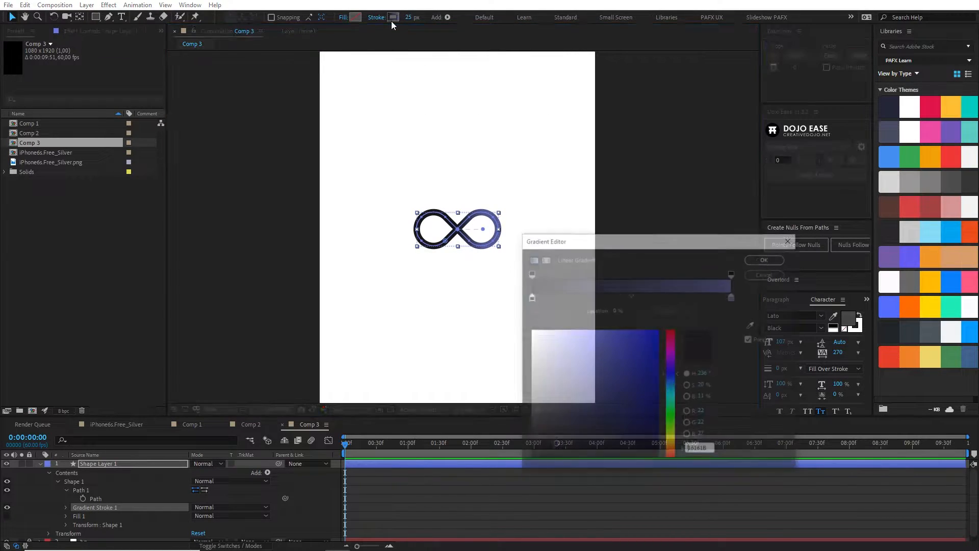
left_click_drag(661, 242, 572, 186)
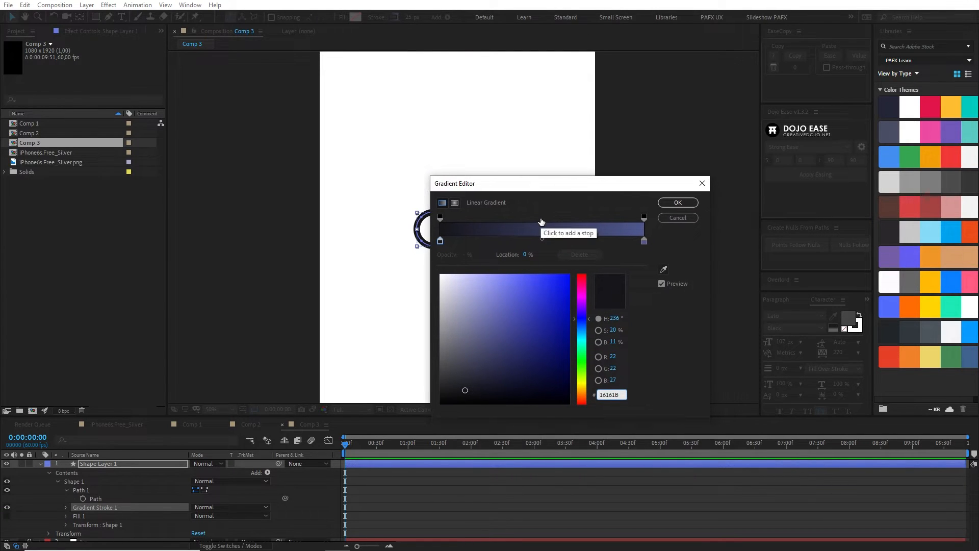
left_click(440, 243)
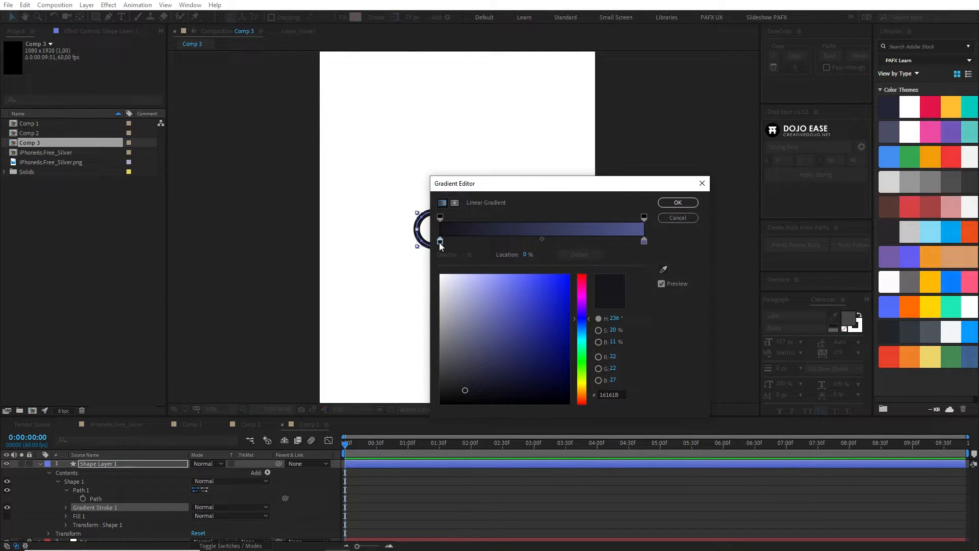
left_click(663, 269)
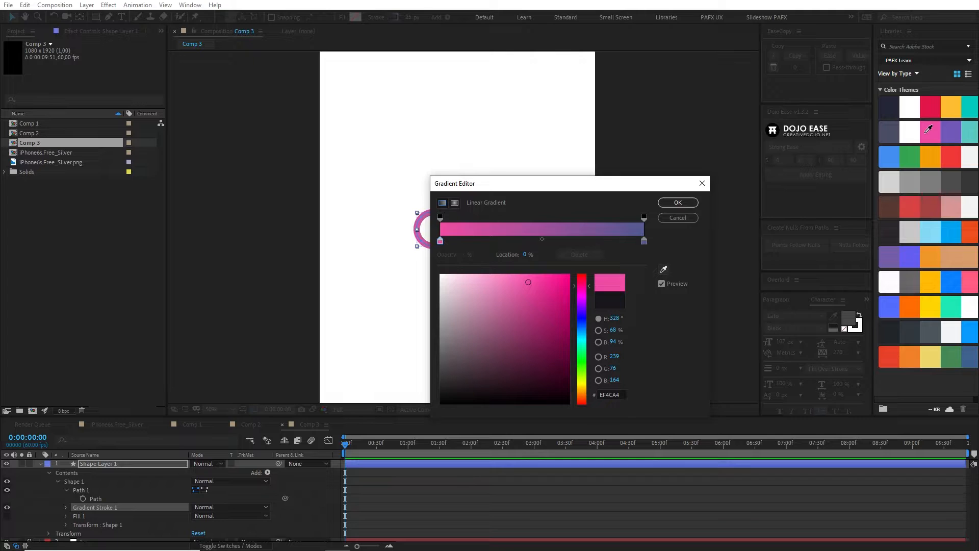
left_click(944, 128)
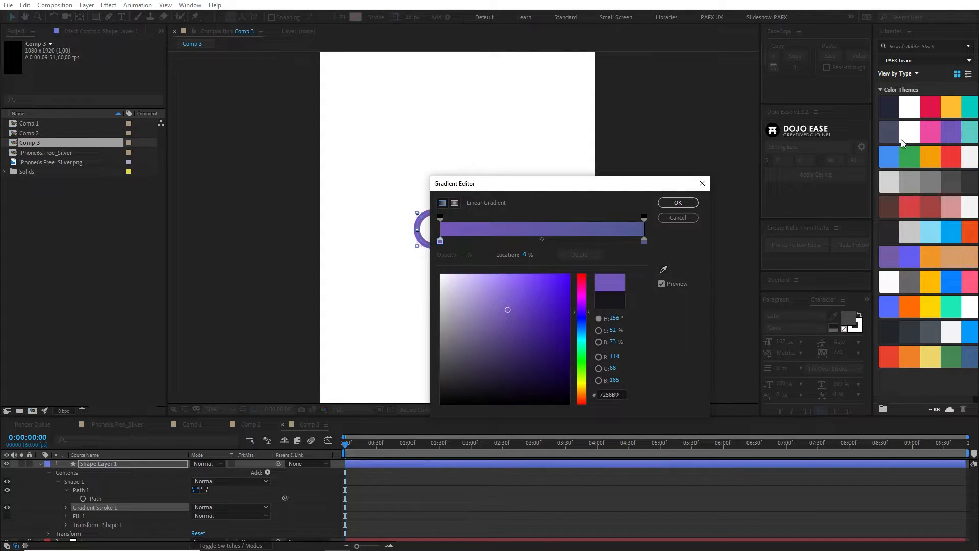
Set the stroke gradient's end color stop to the pink EF4CA4, sampled from the library's color themes.
left_click(644, 241)
left_click(663, 269)
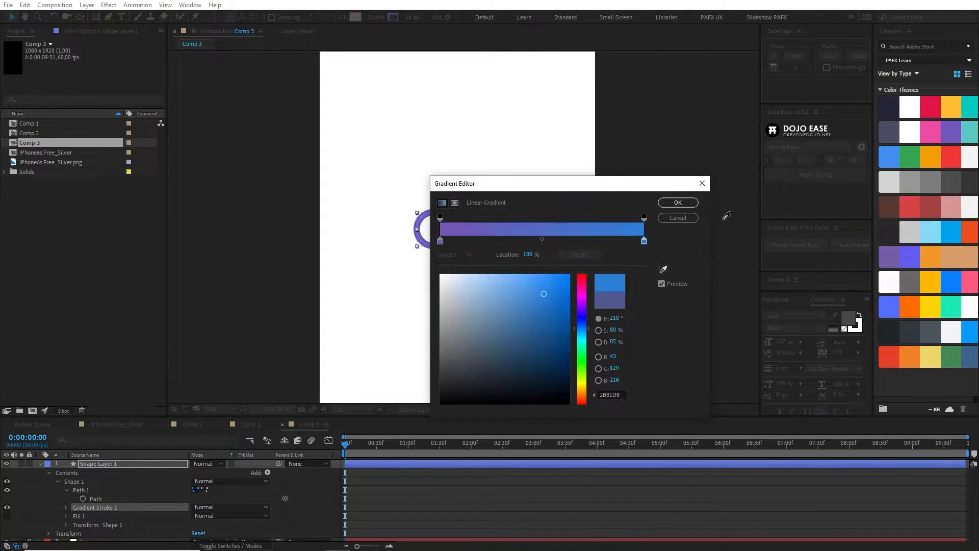
left_click(935, 135)
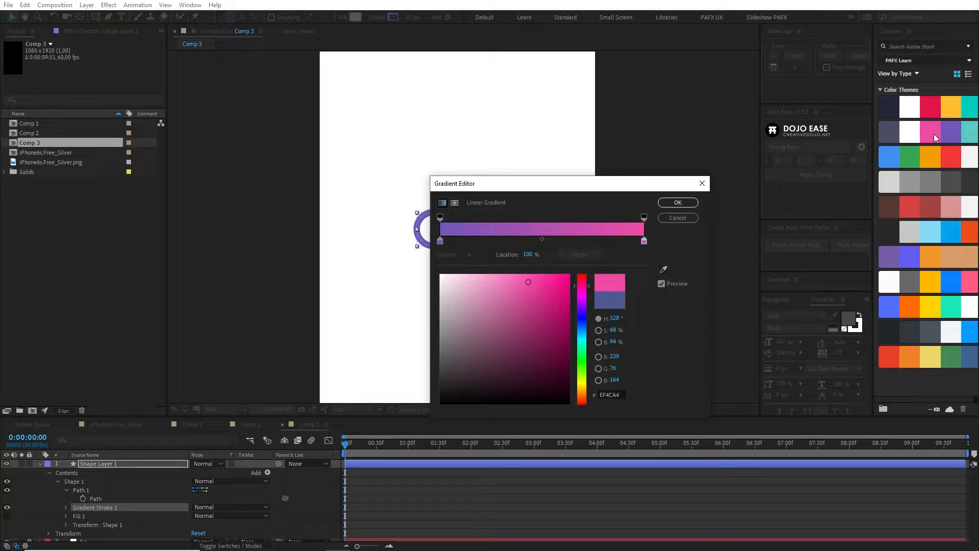
Confirm the stroke gradient and stretch it diagonally across the infinity shape, from about -164.5, -70.5 to about 165.5, 71.
left_click(677, 202)
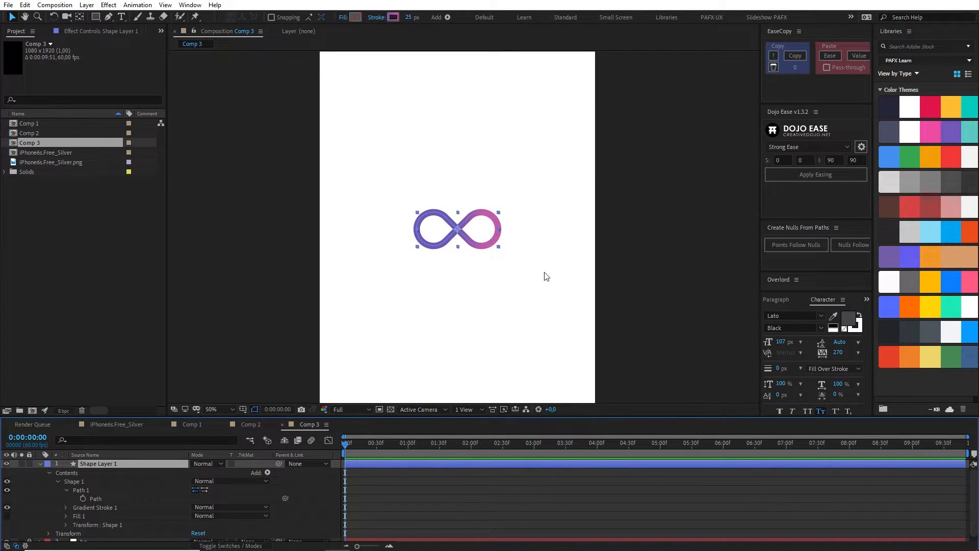
double_click(474, 244)
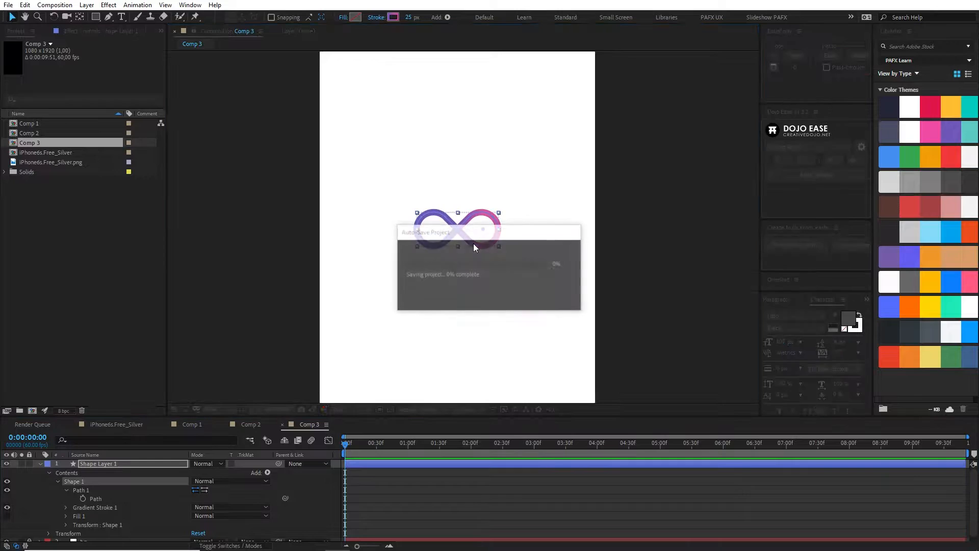
scroll(459, 233, "up", 2)
scroll(461, 233, "down", 2)
scroll(461, 233, "up", 2)
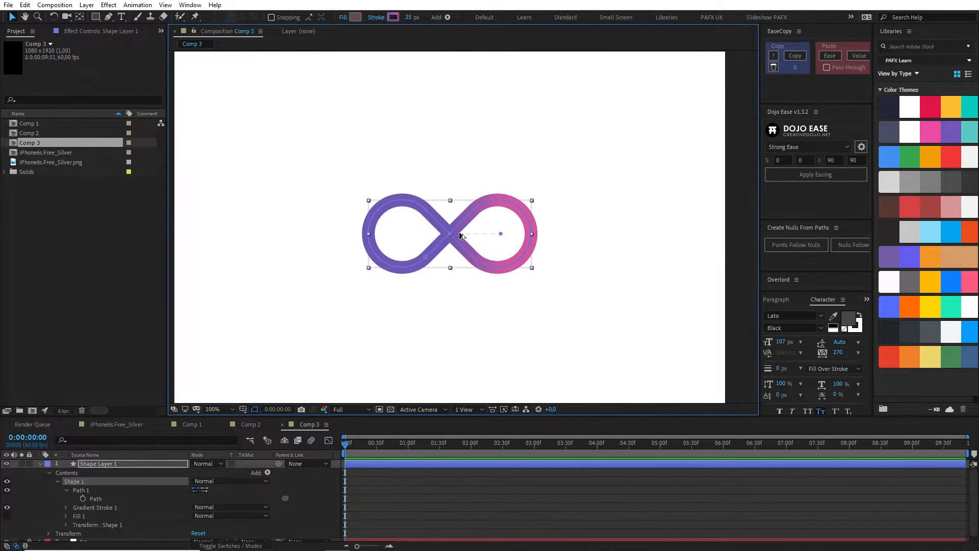
left_click_drag(461, 242, 487, 242)
left_click_drag(567, 232, 639, 304)
left_click_drag(466, 231, 300, 160)
left_click_drag(639, 304, 635, 305)
left_click(683, 513)
scroll(641, 350, "down", 8)
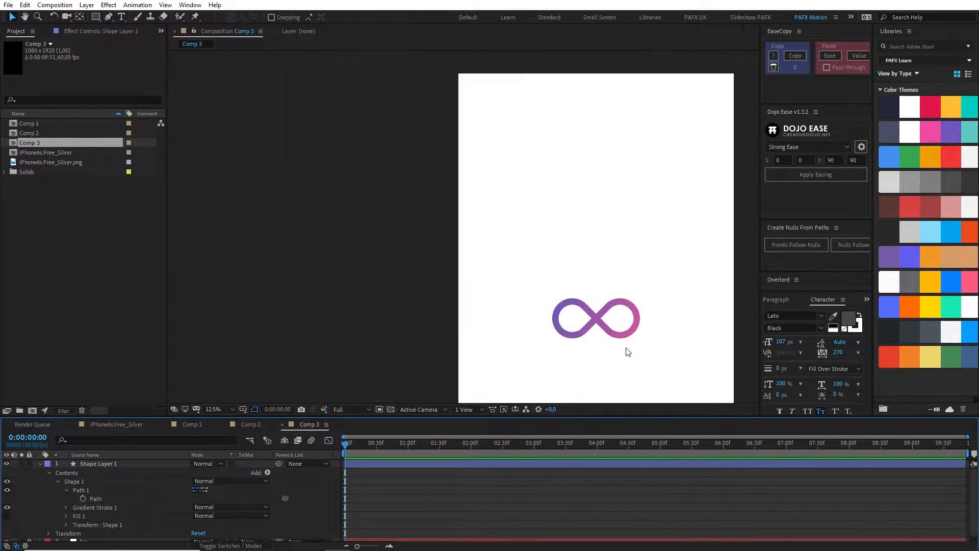
scroll(561, 323, "up", 4)
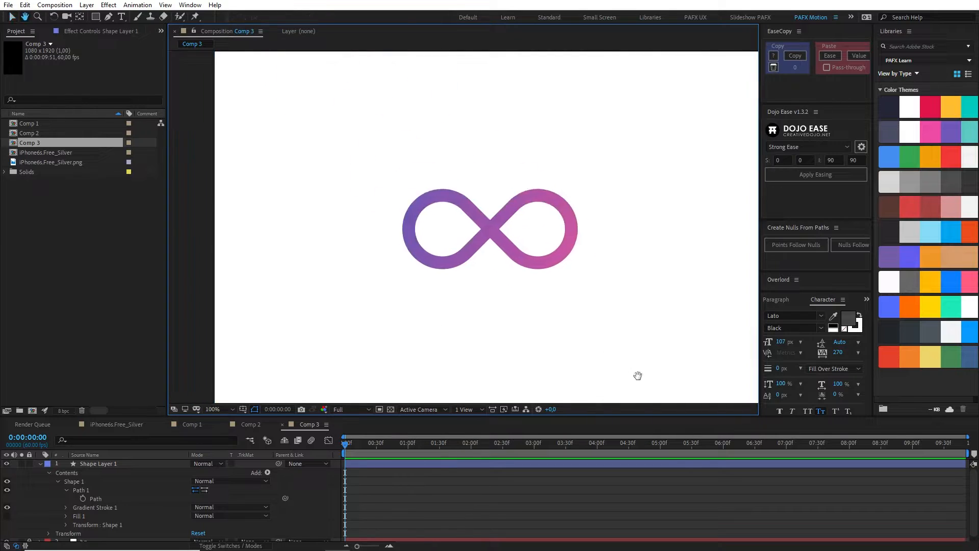
scroll(560, 353, "up", 2)
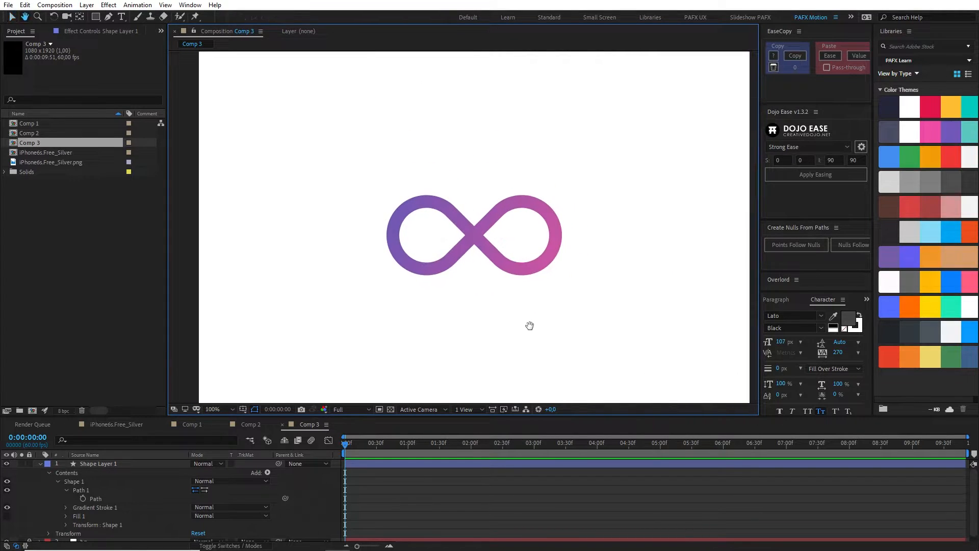
Add Trim Paths to the infinity shape layer and expand its properties.
left_click_drag(243, 415, 246, 375)
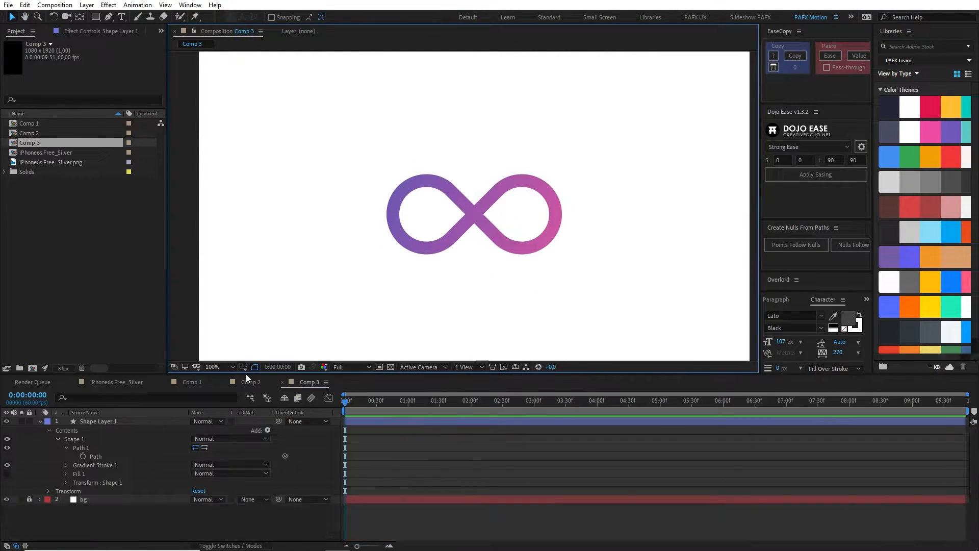
left_click(127, 421)
left_click(267, 430)
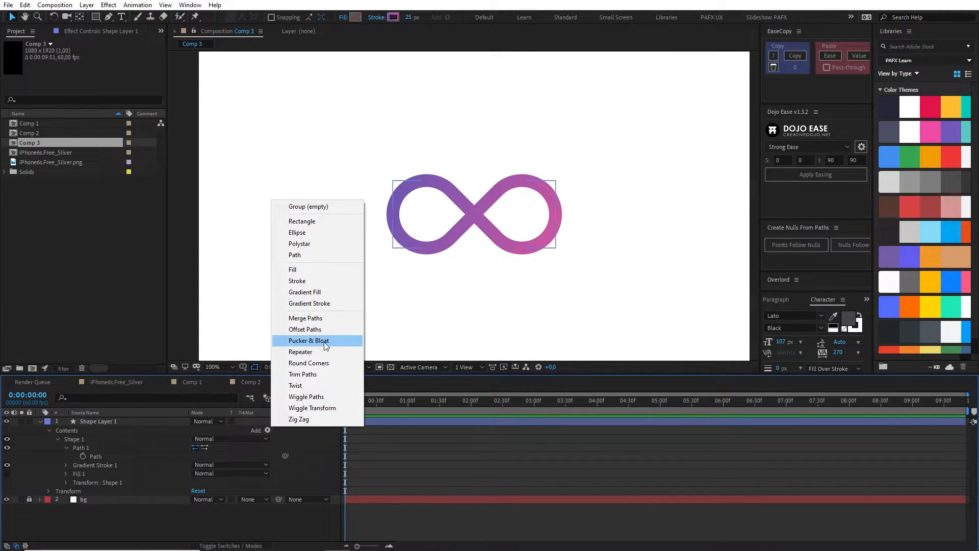
left_click(303, 373)
left_click(57, 491)
Try Trim Paths with End at 25% and the Offset shifted along the infinity path, and put End back to 100%.
left_click_drag(202, 510, 179, 507)
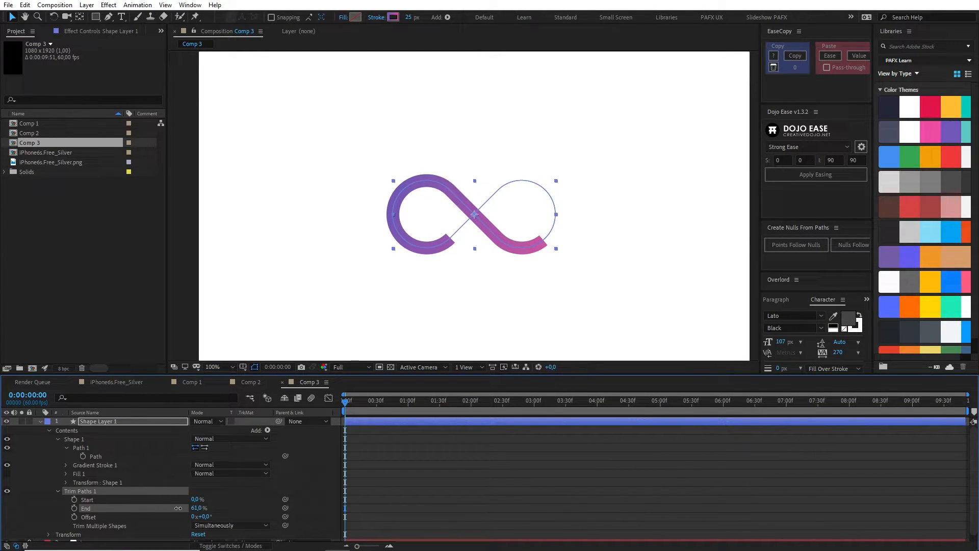
mouse_move(178, 507)
left_mouse_down()
mouse_move(160, 508)
mouse_move(213, 517)
left_mouse_up()
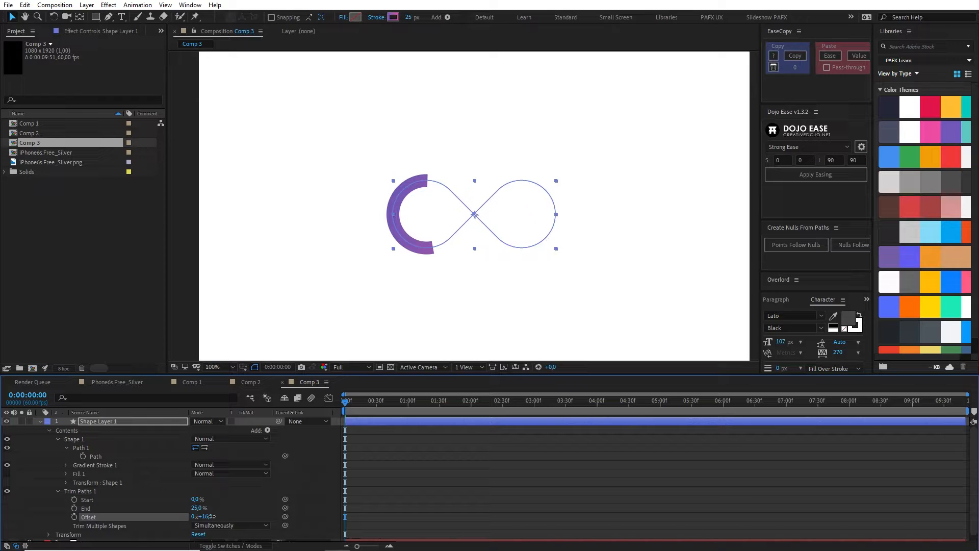
left_click_drag(211, 516, 208, 516)
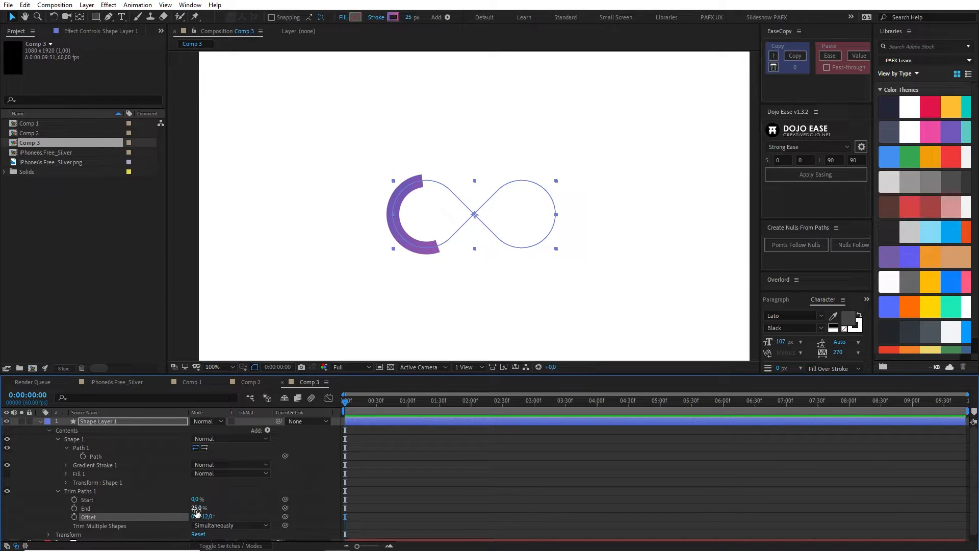
mouse_move(207, 516)
left_mouse_down()
mouse_move(436, 514)
mouse_move(210, 517)
left_mouse_up()
left_click(196, 508)
type("100")
key("Return")
Try shortening the visible stroke with Trim Paths Start values of 87% and 90%.
left_click_drag(198, 500, 237, 500)
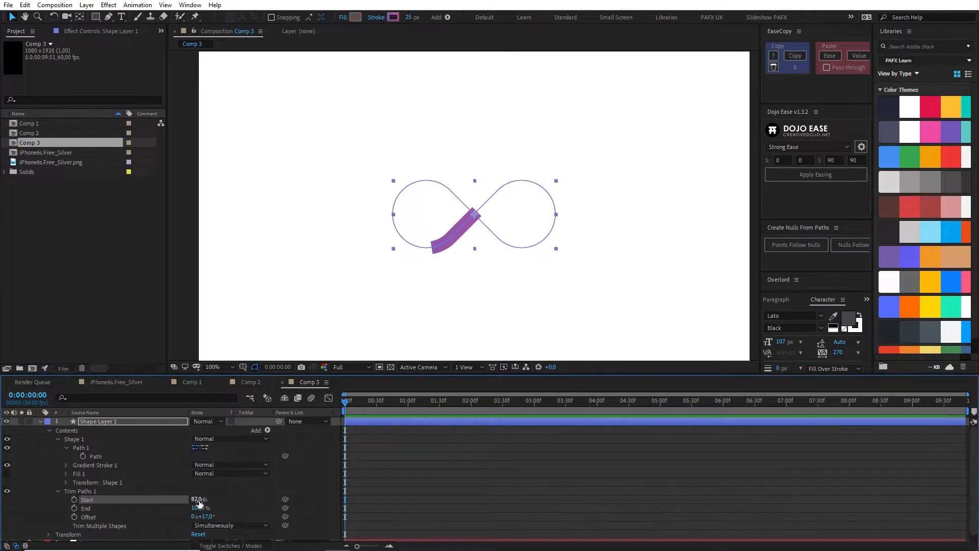
left_click(199, 500)
left_click(208, 500)
left_click(208, 500)
left_click(198, 499)
type("87")
key("Return")
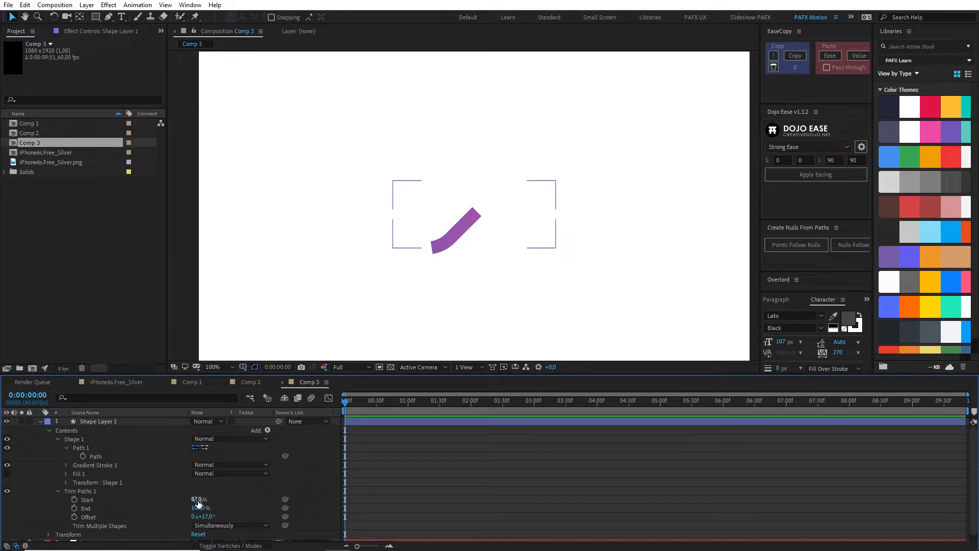
left_click(195, 500)
type("89")
type("80")
type("90")
key("Return")
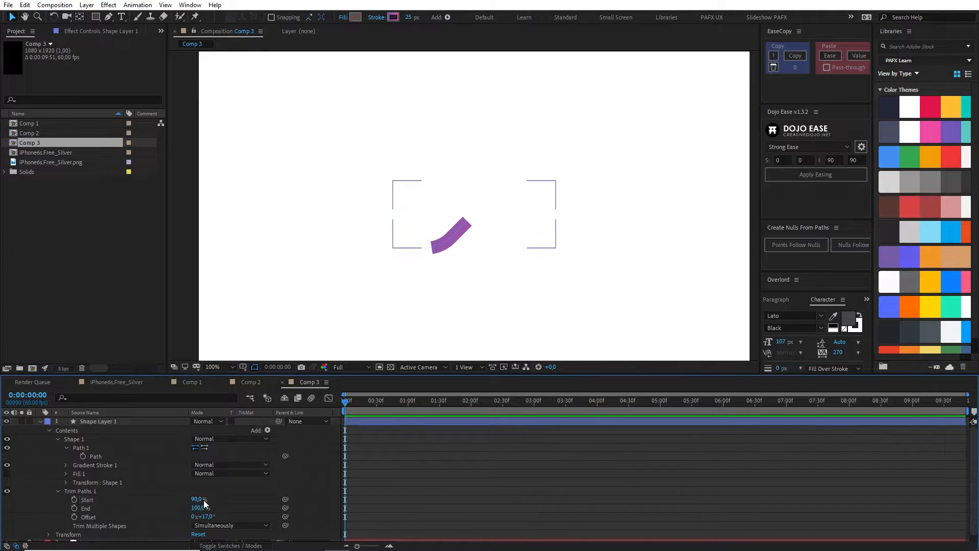
Try Trim Paths Start values of 82% and 80%, shifting the Offset to 100° to fit the segment on the left loop.
left_click(204, 499)
type("82")
key("Return")
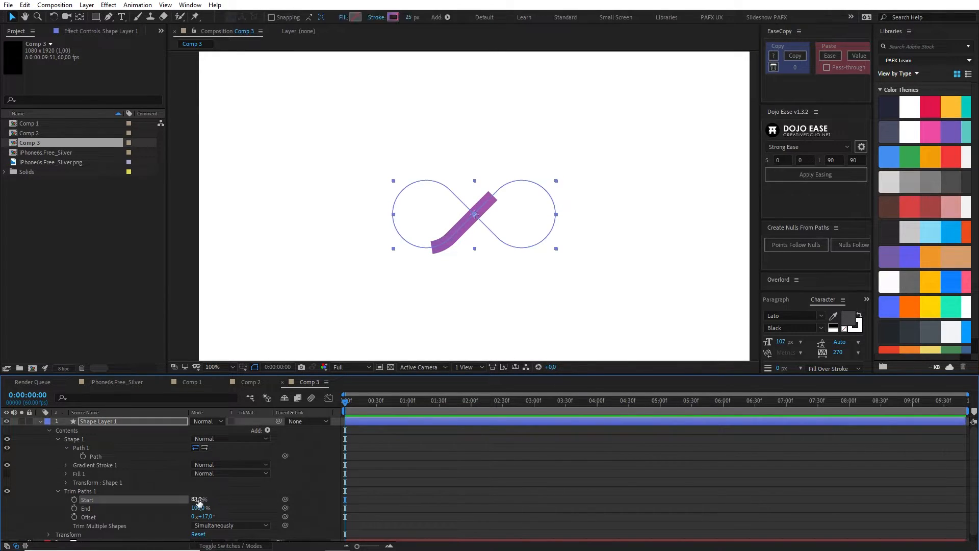
left_click_drag(206, 517, 248, 518)
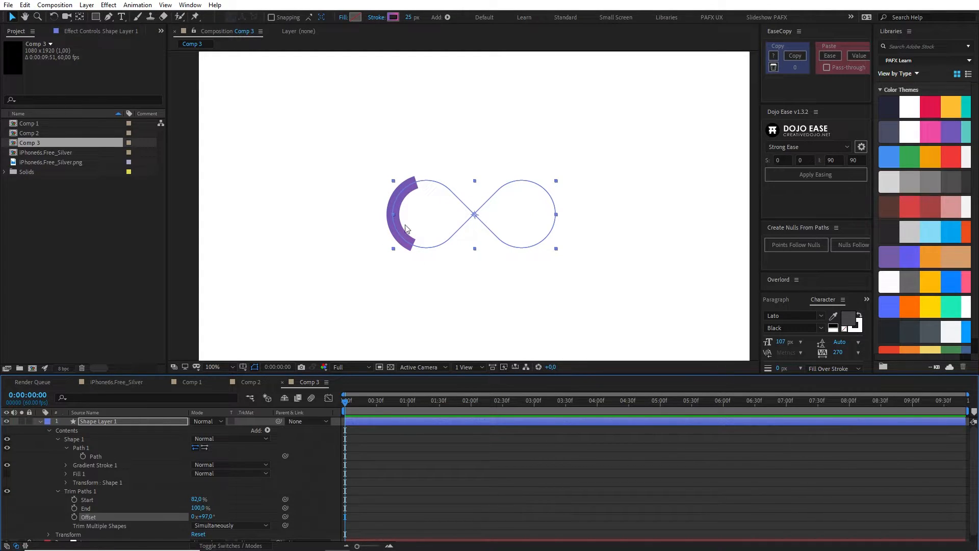
left_click(192, 500)
type("80")
key("Return")
left_click_drag(203, 517, 207, 518)
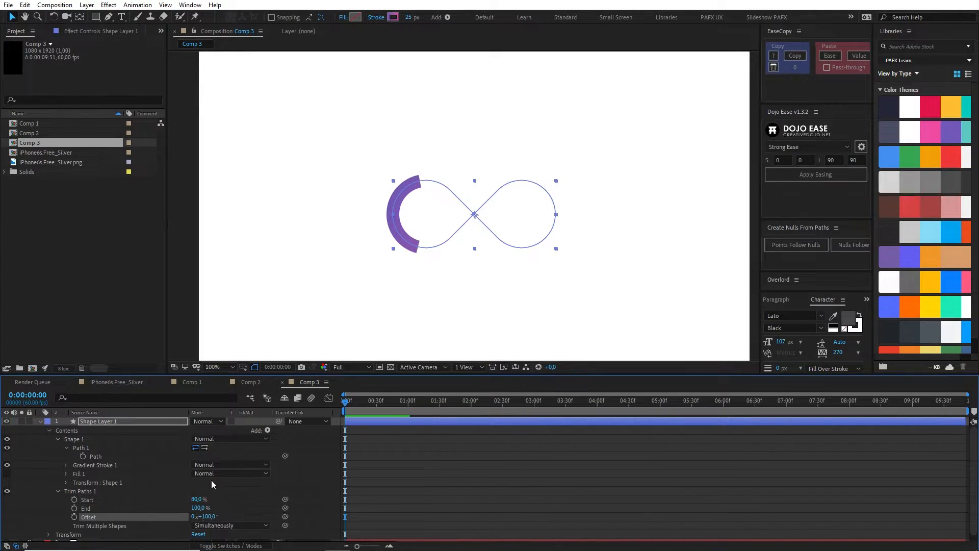
Set the Trim Paths Start to 79% and the Offset to 281° so the segment sits on the right loop.
left_click(193, 500)
type("79")
key("Return")
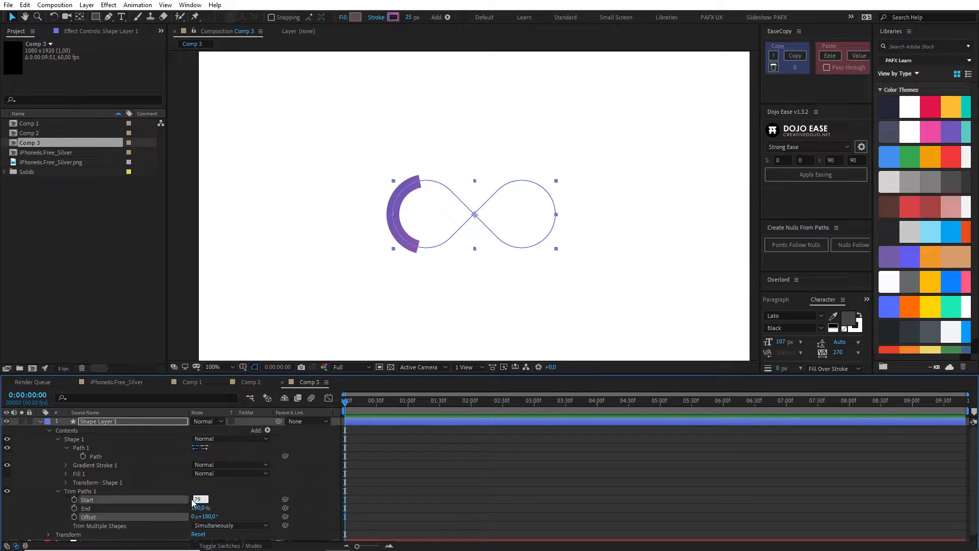
mouse_move(207, 517)
left_mouse_down()
mouse_move(92, 534)
mouse_move(310, 530)
left_mouse_up()
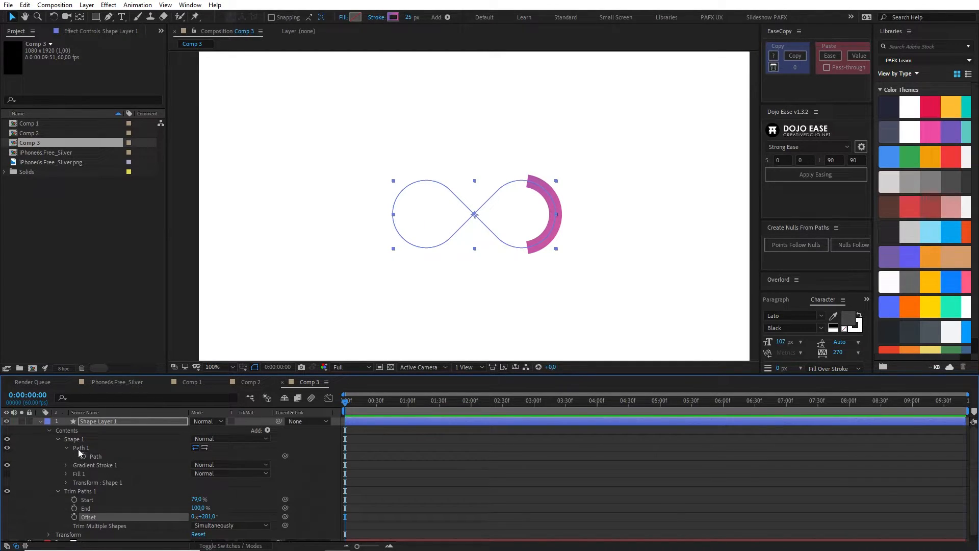
Give the gradient stroke a Round Cap line cap and collapse the Shape 1 group.
left_click(66, 464)
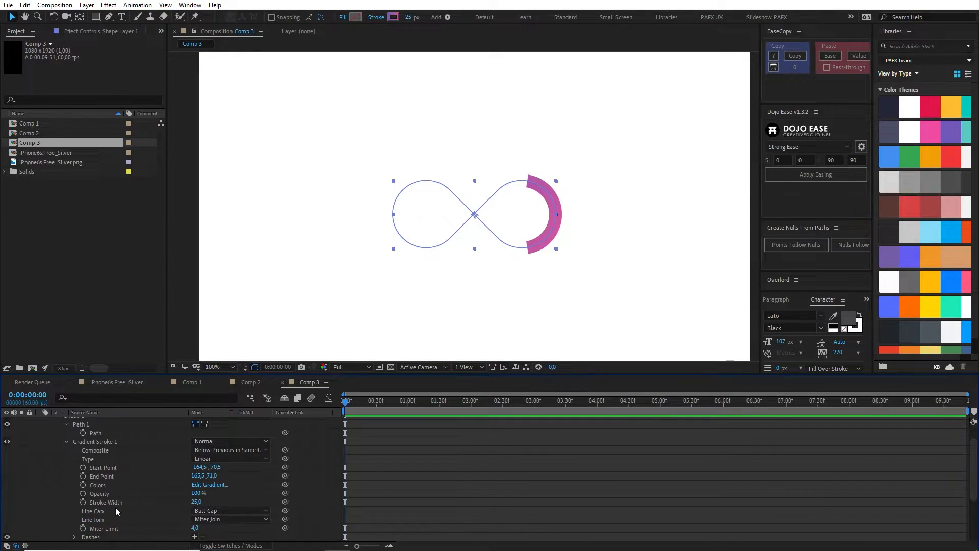
left_click(232, 511)
left_click(231, 485)
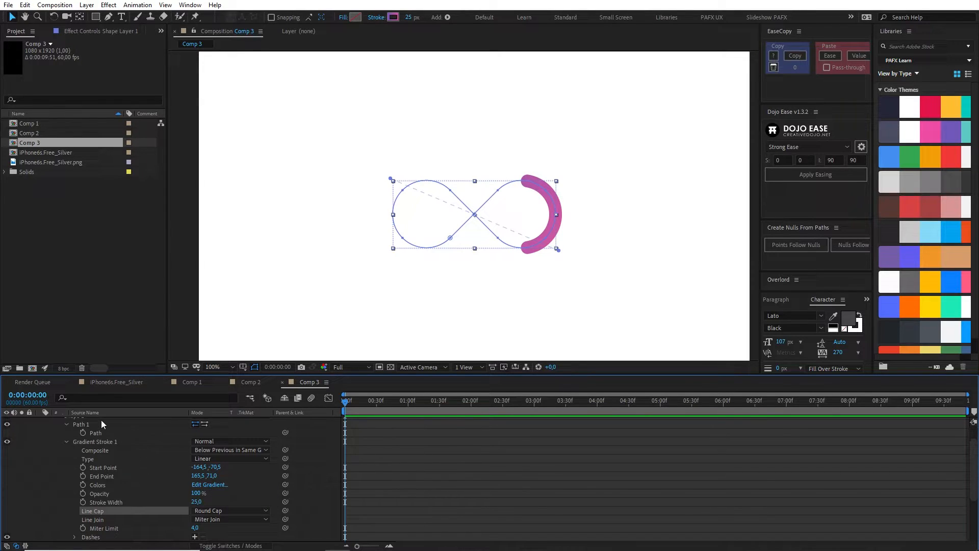
scroll(109, 461, "up", 2)
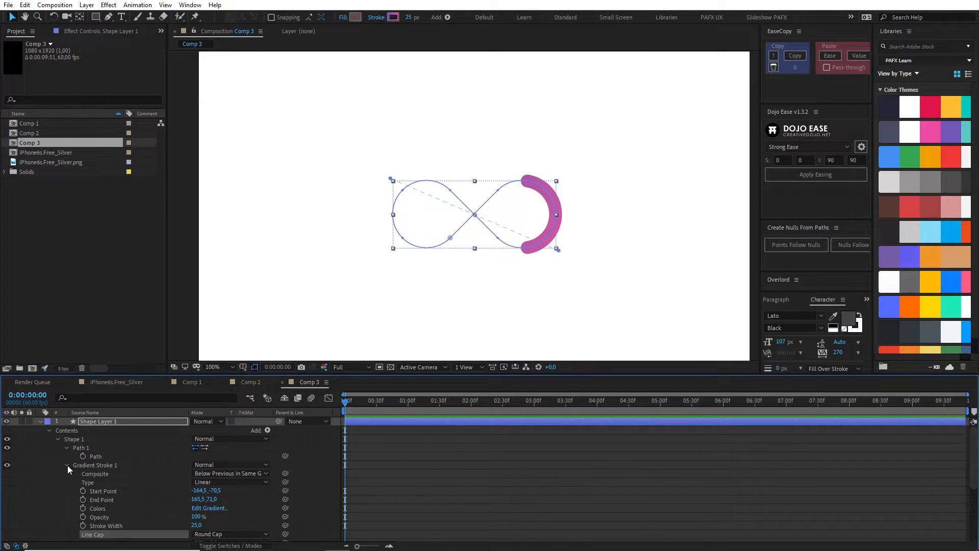
left_click(57, 439)
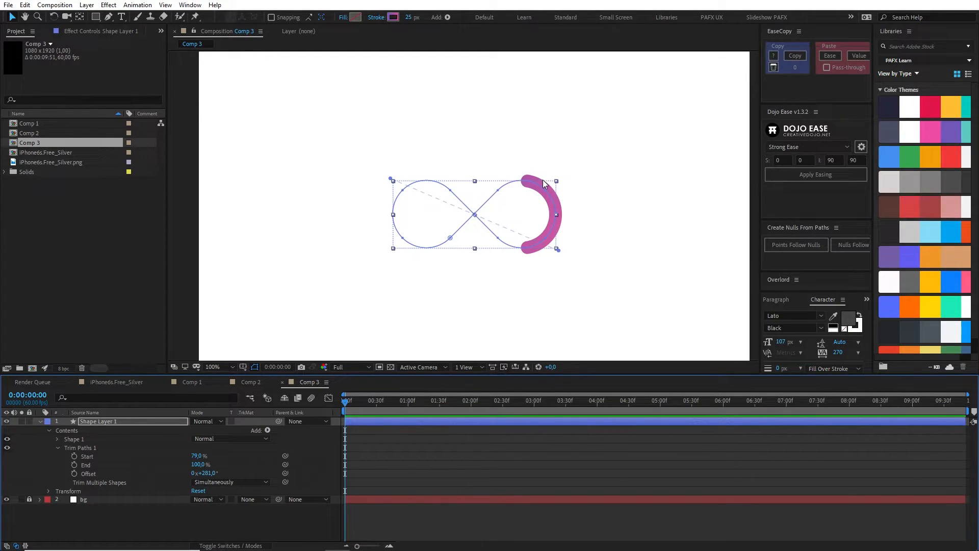
Set the first Trim Paths Offset keyframe at 0:00:00:00 and check the composition settings.
left_click(75, 473)
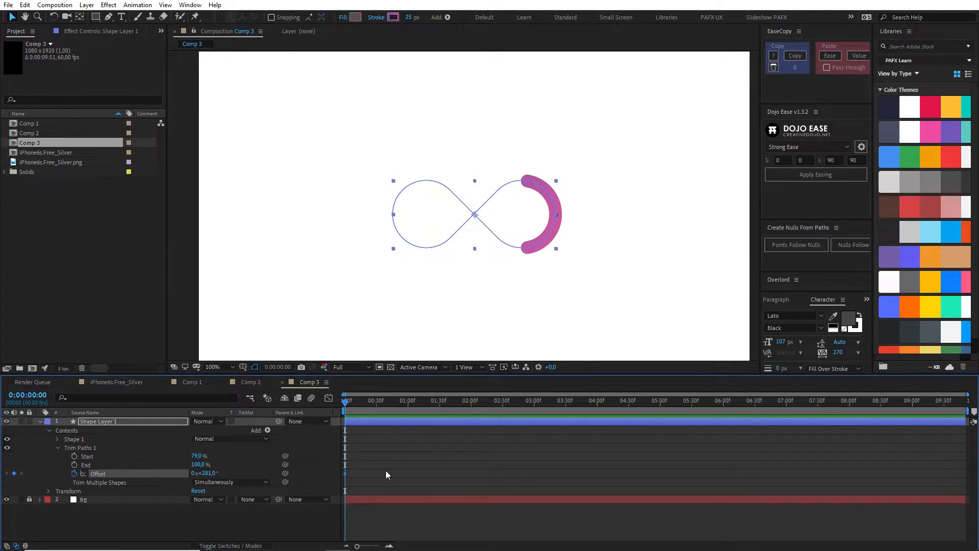
key("ctrl+k")
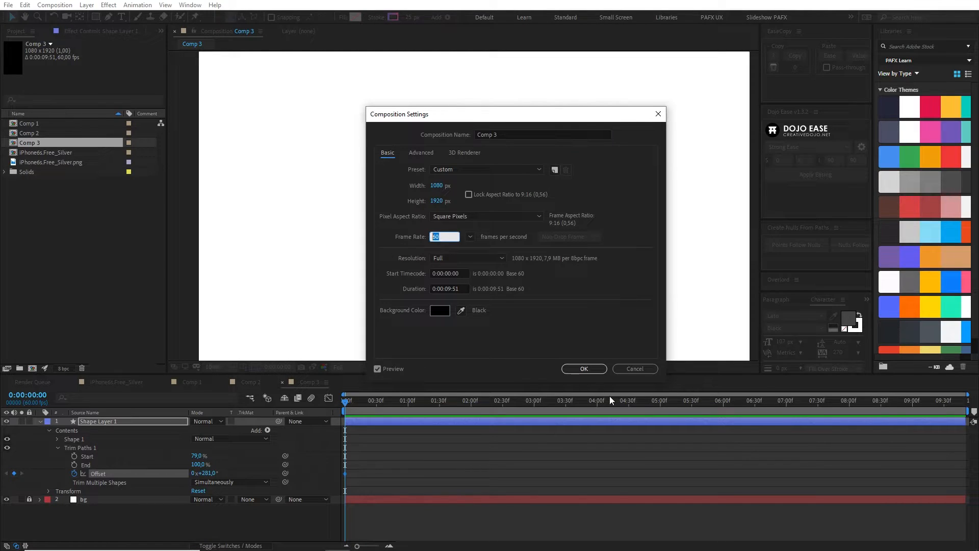
left_click(582, 369)
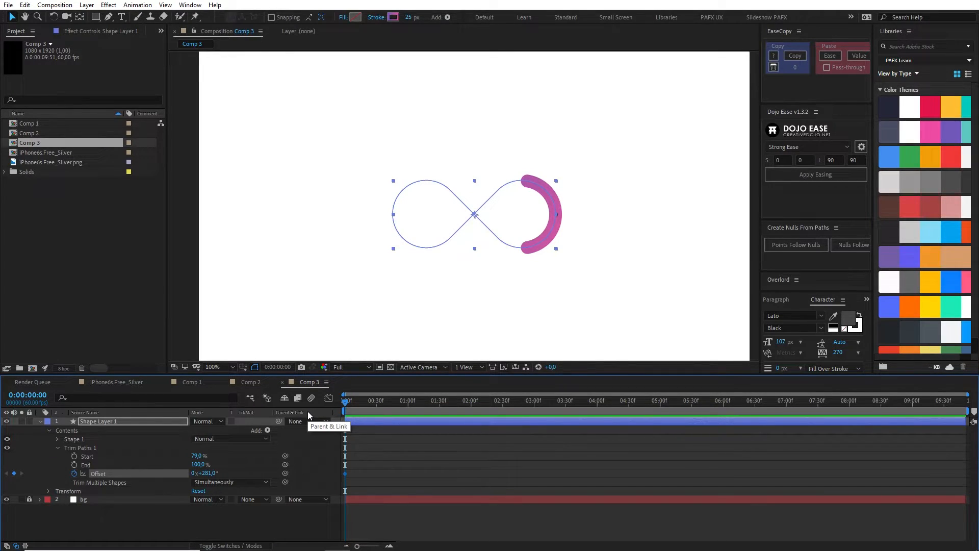
Add an Offset keyframe of 1x+101.4° at 0:00:00:50, moving the segment to the left loop.
key("shift+Page_Down")
key("shift+Page_Down")
key("shift+Page_Up")
key("shift+Page_Up")
key("shift+Page_Down")
key("shift+Page_Down")
key("shift+Page_Down")
key("shift+Page_Down")
key("shift+Page_Down")
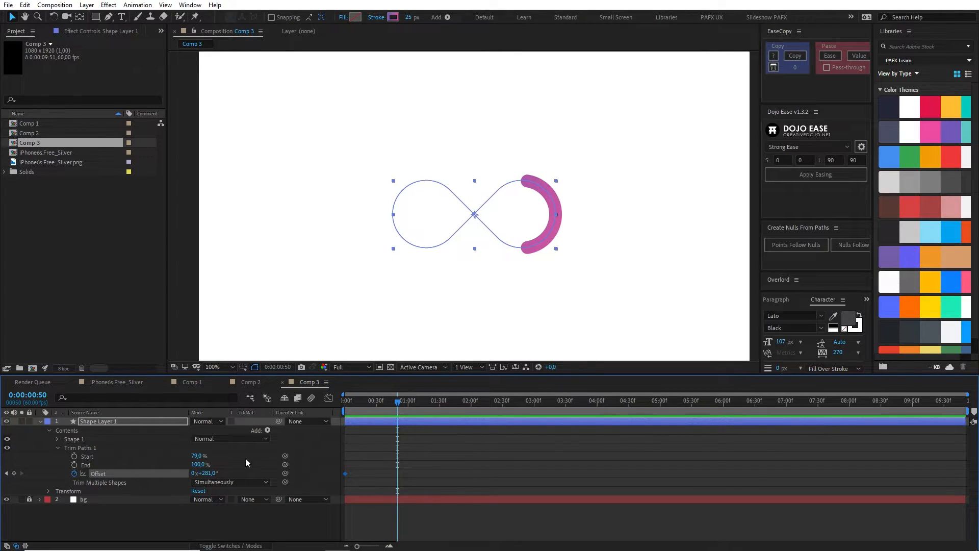
left_click_drag(212, 477, 301, 479)
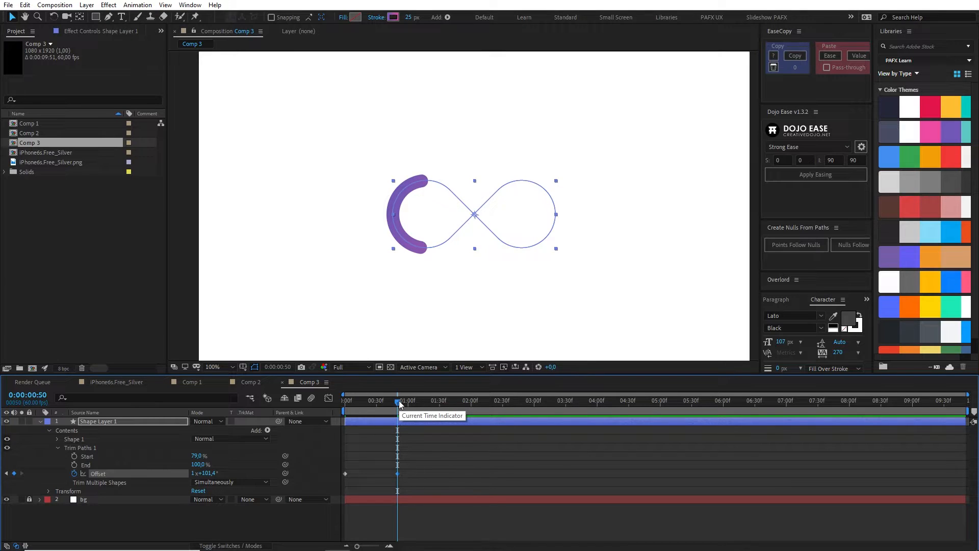
Add an Offset keyframe of 1x+281.4° at 0:00:01:40 and scrub through the motion.
key("space")
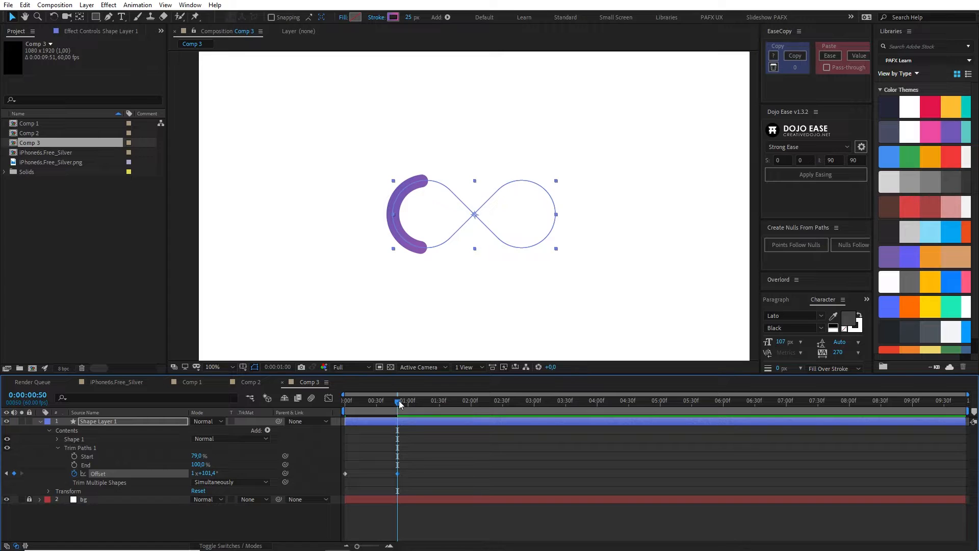
key("space")
left_click_drag(208, 477, 314, 490)
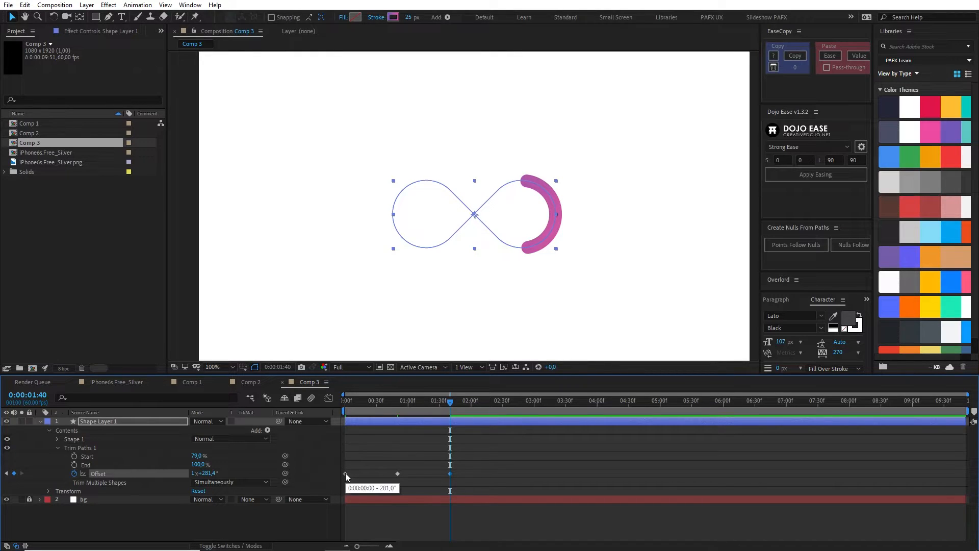
left_click_drag(347, 405, 449, 427)
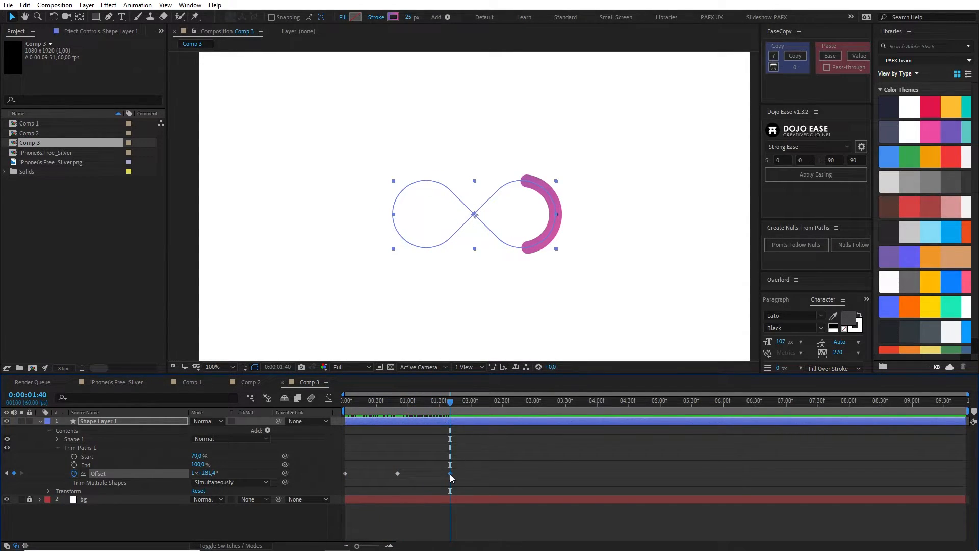
Set the Offset to 280° at the first keyframe and to 1x+280° at the 0:00:01:40 keyframe.
key("Home")
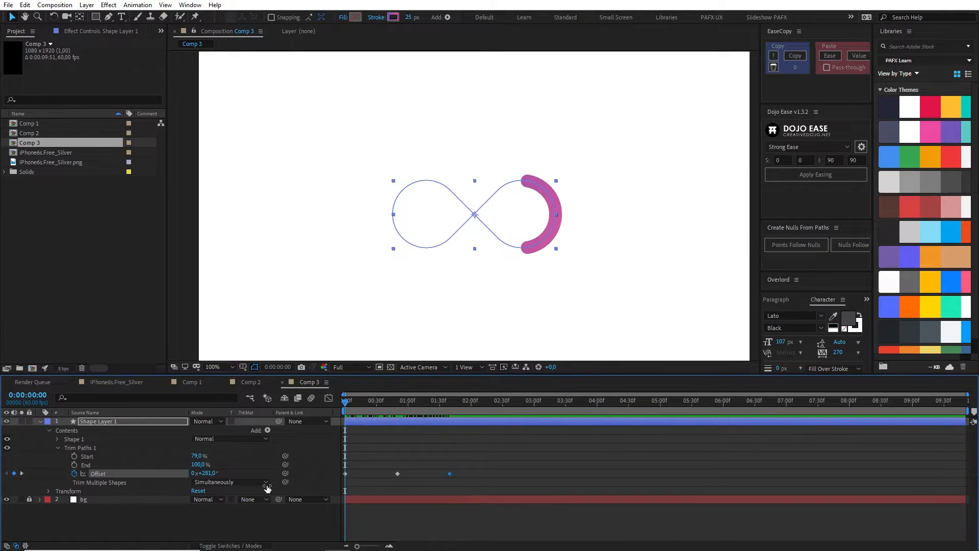
left_click(208, 474)
type("280")
key("Return")
left_click_drag(455, 402, 450, 403)
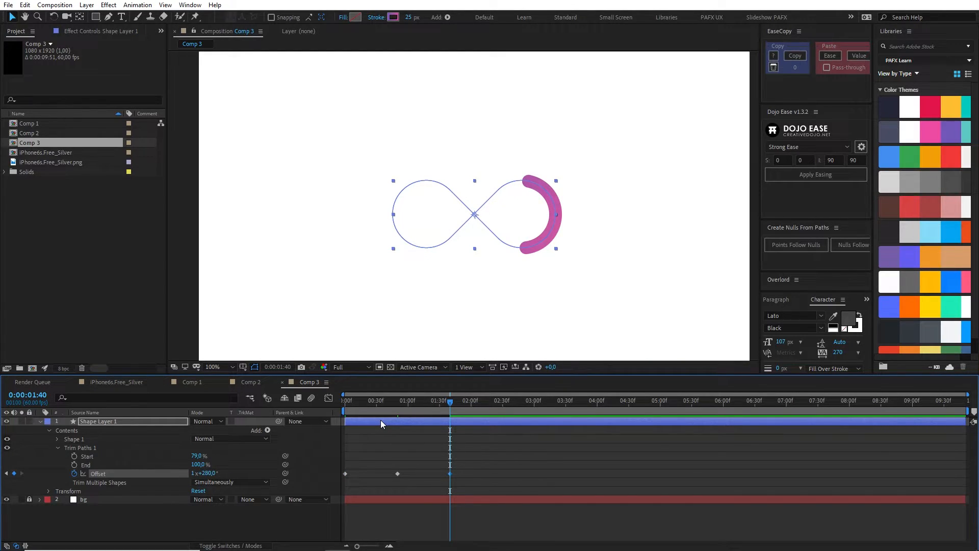
End the work area at 0:00:01:40, scrub through the animation and return to the first frame.
key("n")
left_click(368, 403)
left_click_drag(368, 403, 449, 412)
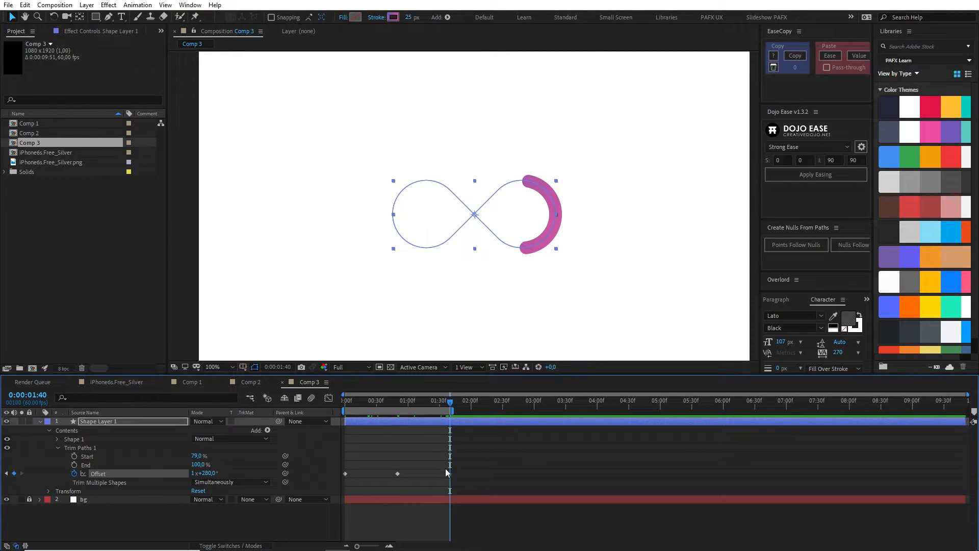
key("Page_Up")
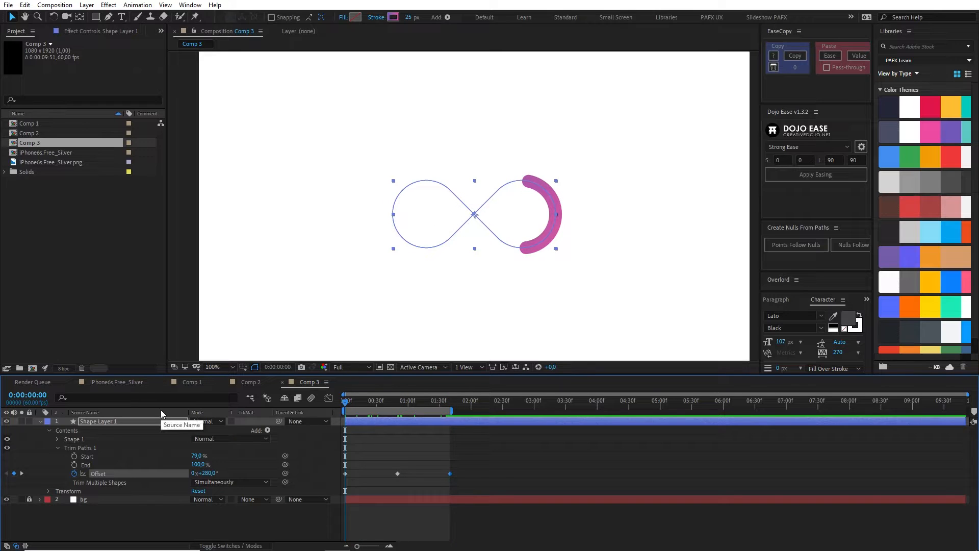
Preview the loop and apply Easy Ease to all three Trim Paths Offset keyframes.
key("space")
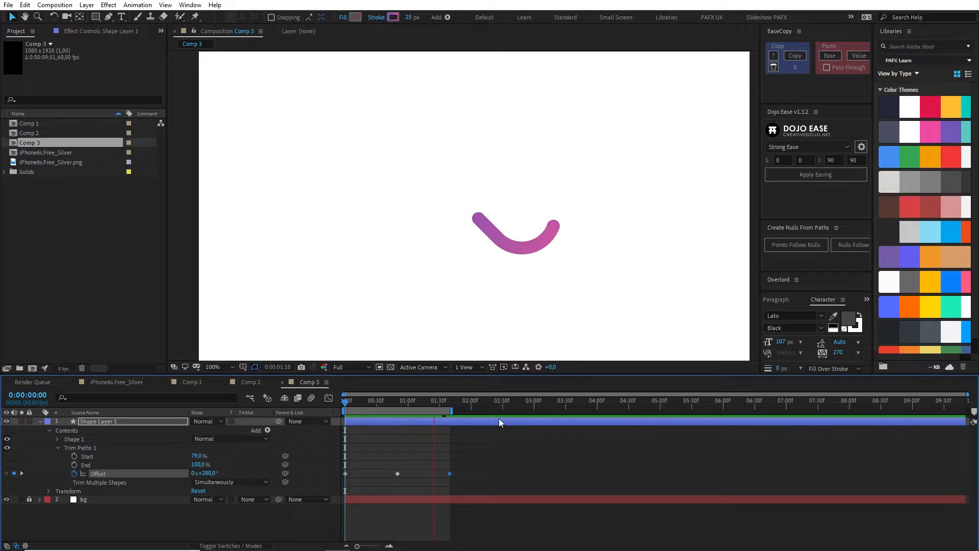
left_click_drag(469, 471, 359, 464)
key("F9")
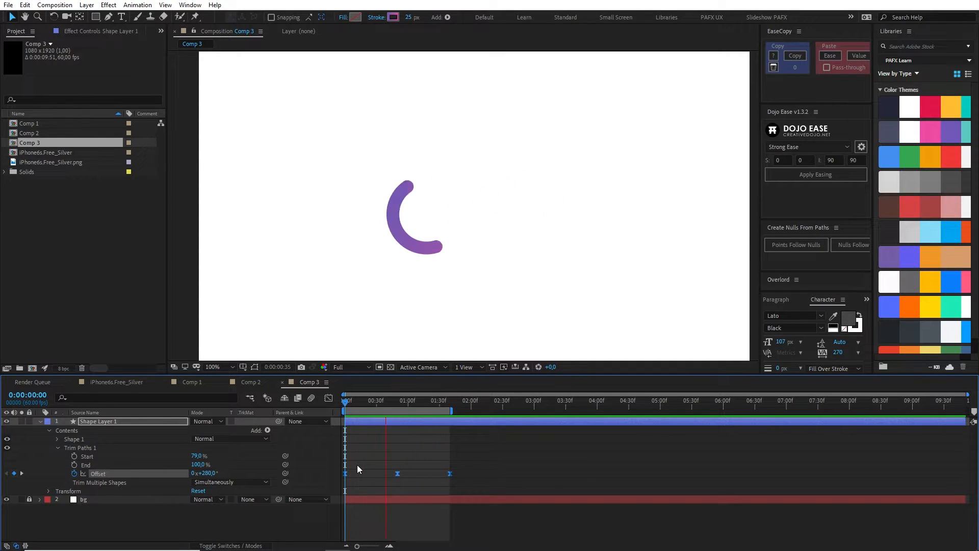
right_click(450, 474)
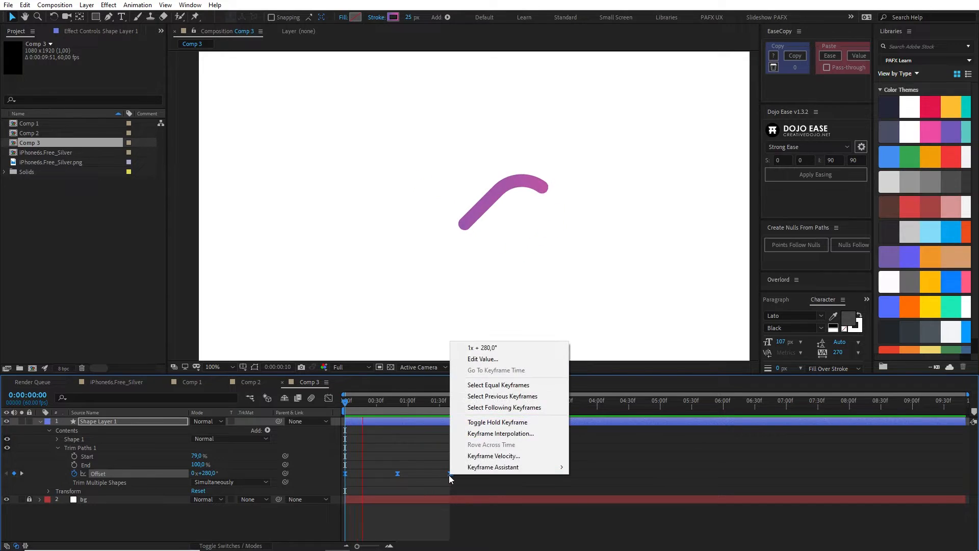
left_click(494, 455)
left_click_drag(593, 322, 504, 304)
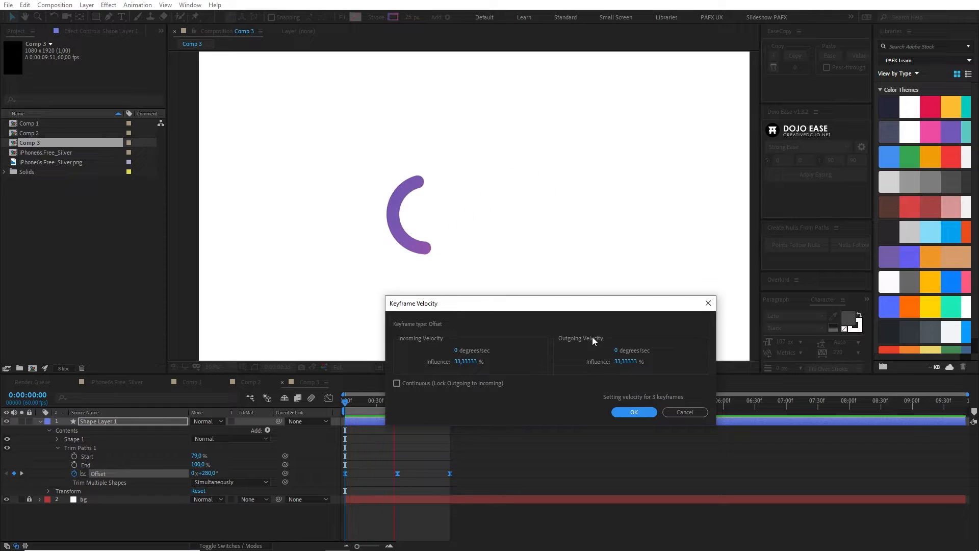
left_click(683, 412)
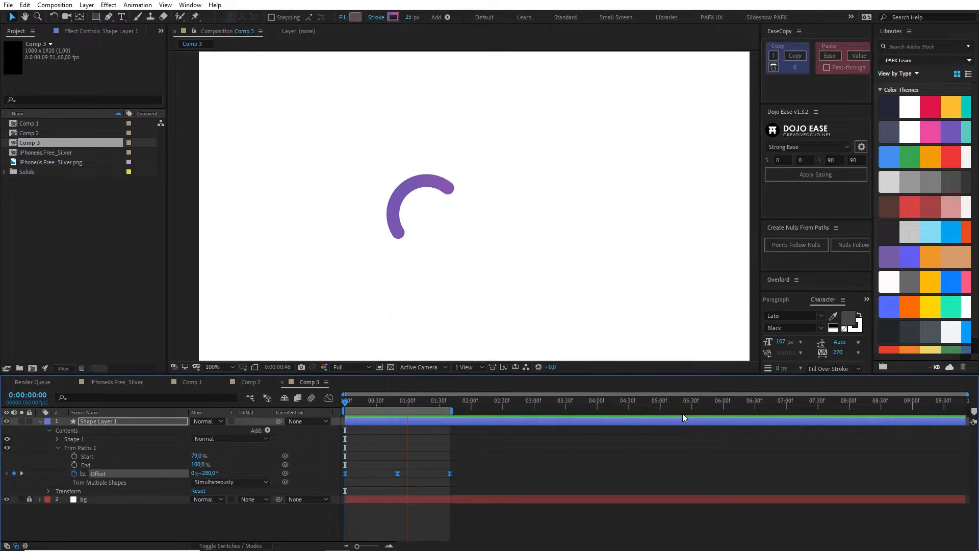
Show the Offset curve in an enlarged Graph Editor, viewing the value graph briefly before returning to the speed graph.
left_click(328, 397)
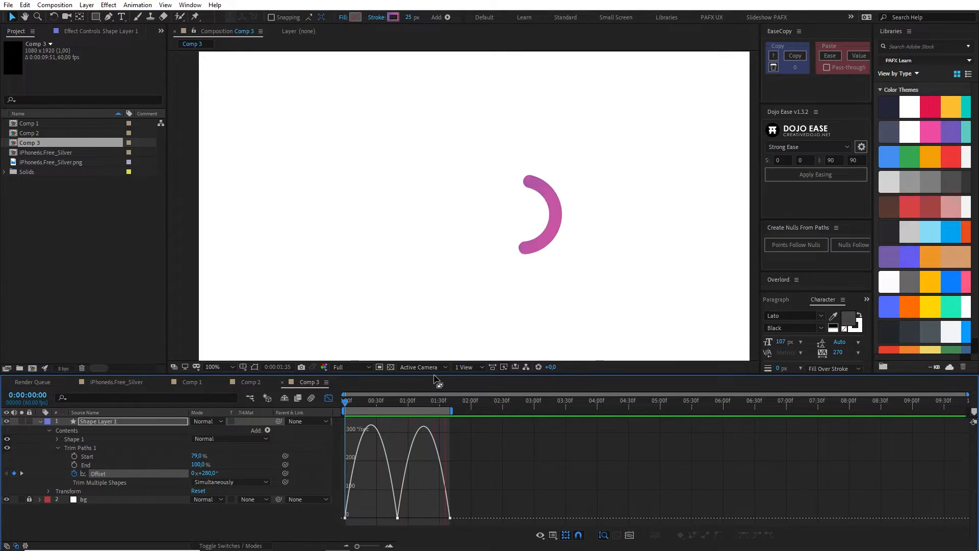
left_click_drag(436, 380, 439, 353)
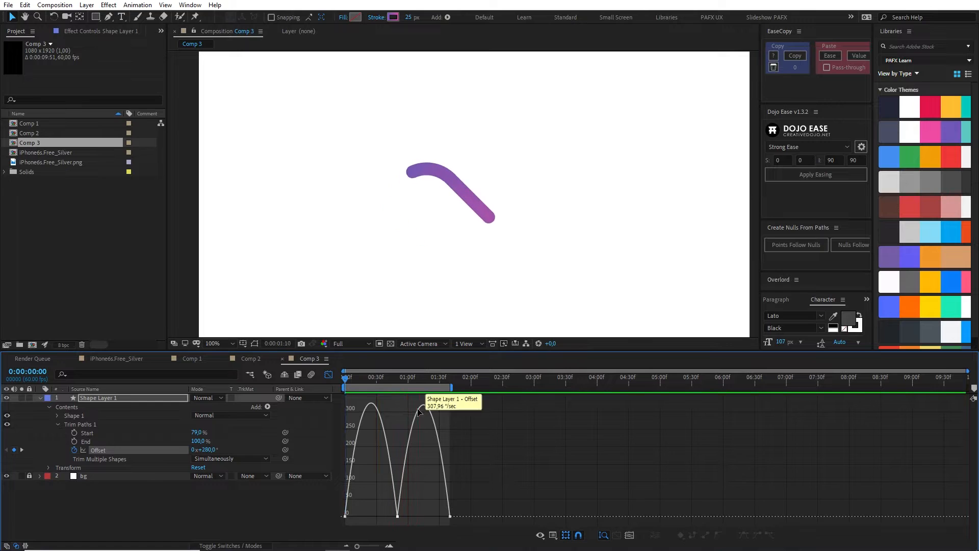
right_click(394, 436)
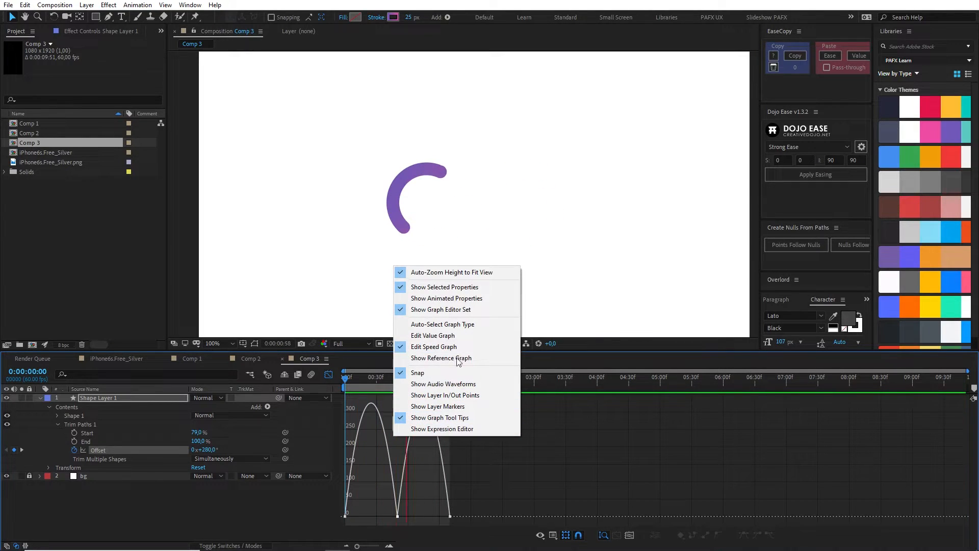
left_click(473, 338)
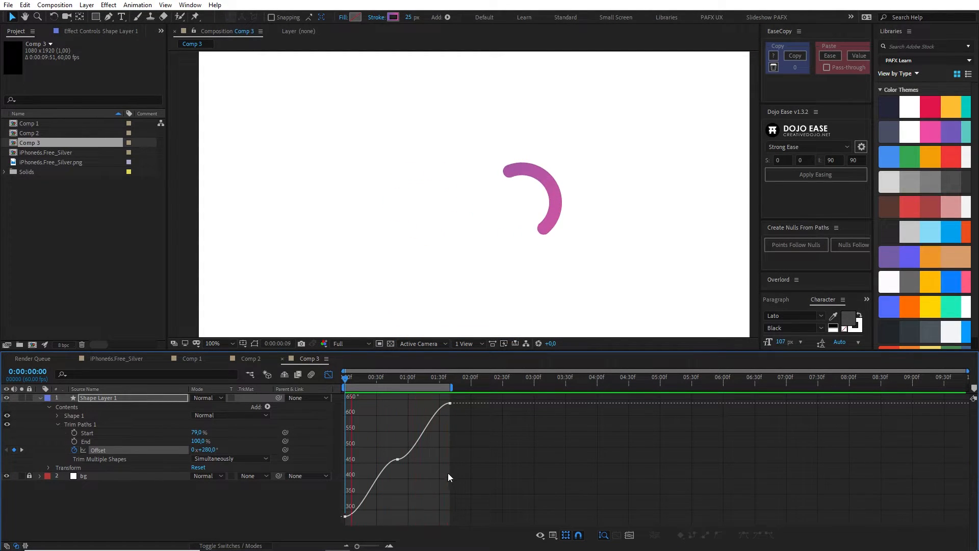
right_click(402, 436)
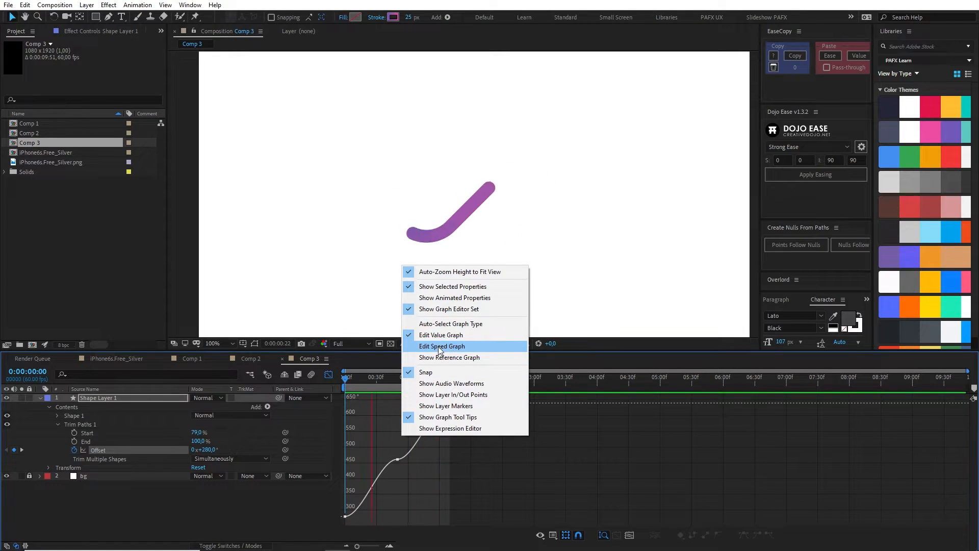
left_click(438, 346)
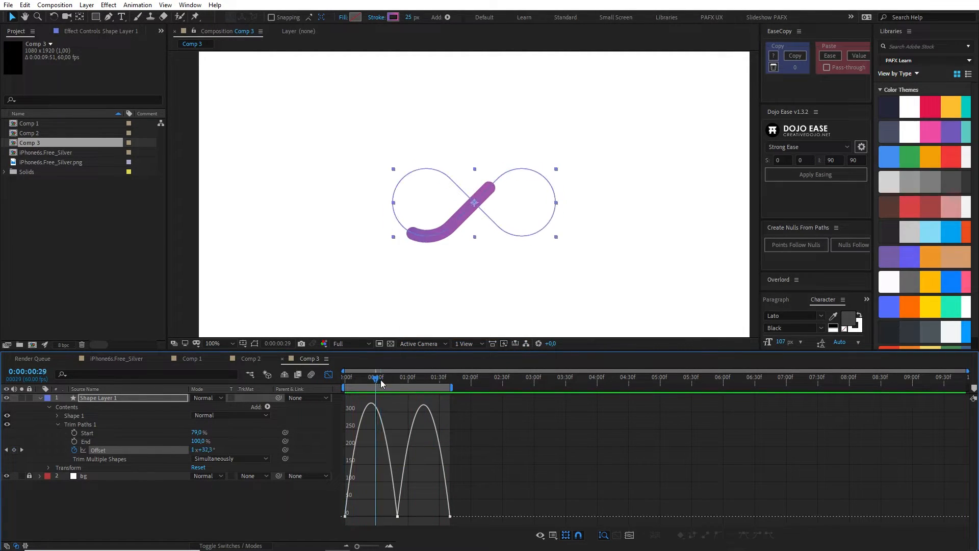
Try lengthening the first keyframe's outgoing and the last keyframe's incoming speed handles, and undo both changes.
double_click(357, 517)
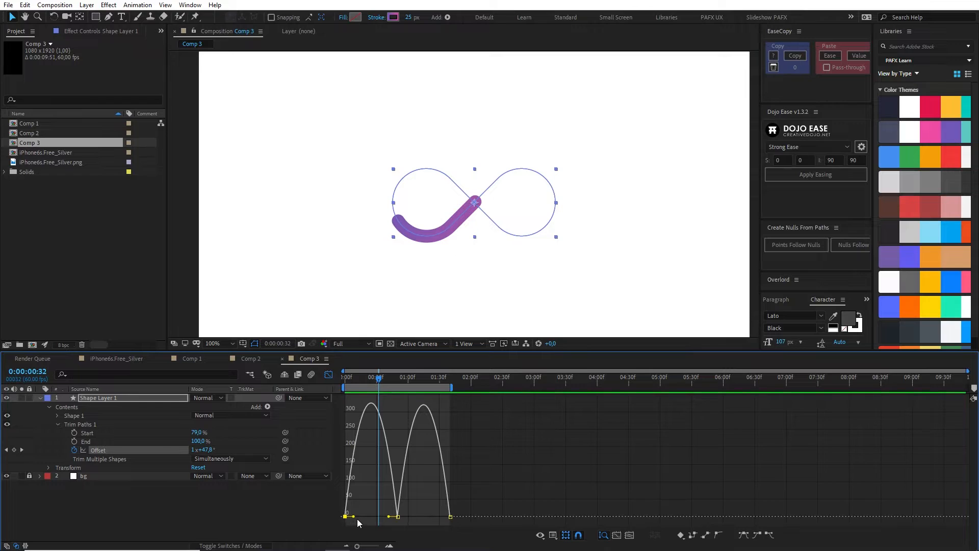
left_click_drag(356, 518, 364, 517)
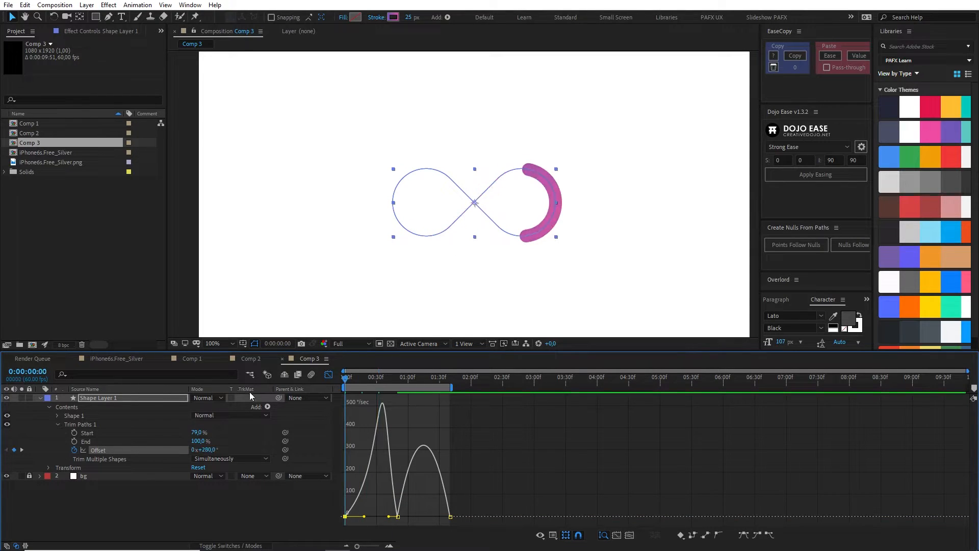
left_click_drag(484, 499, 430, 516)
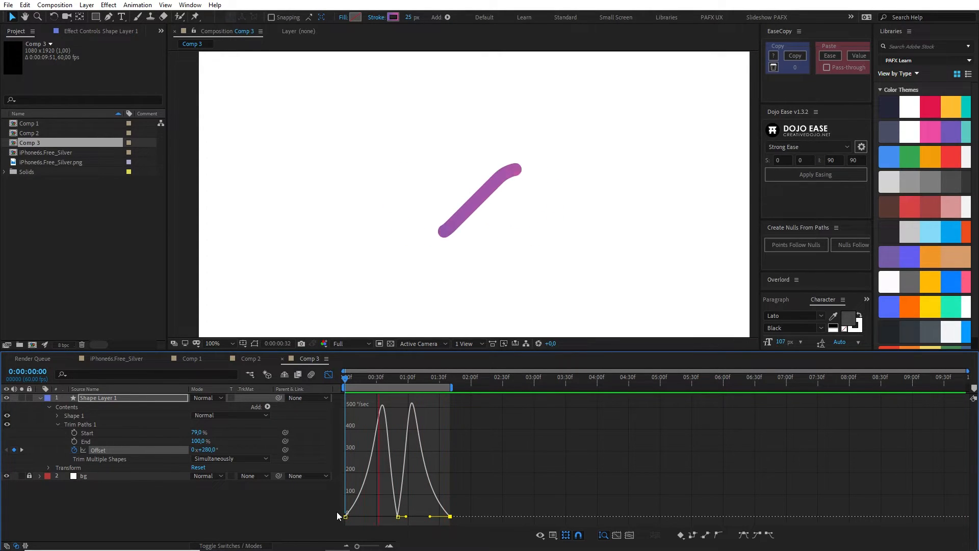
key("ctrl+z")
key("ctrl+z")
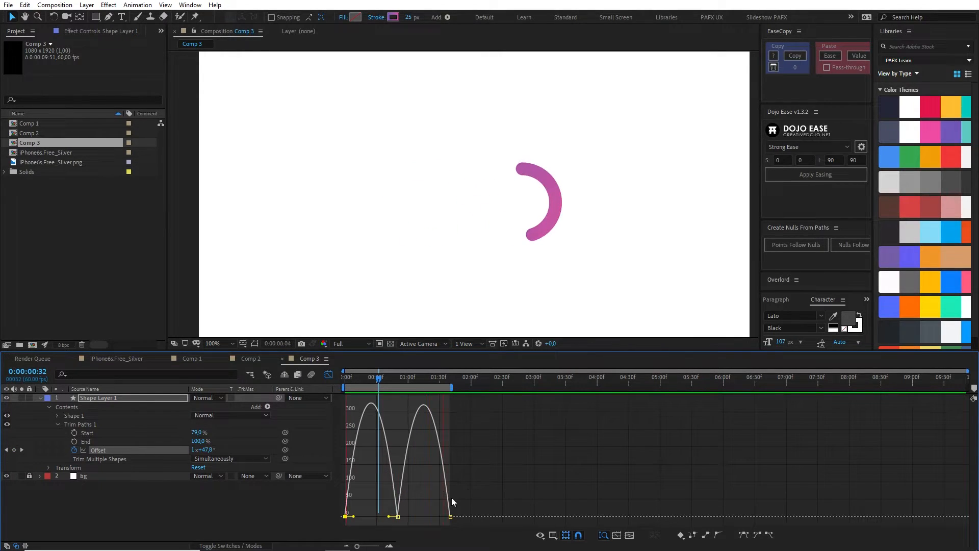
Set the incoming and outgoing velocity influence of all three Offset keyframes to 70%.
left_click_drag(470, 490, 228, 525)
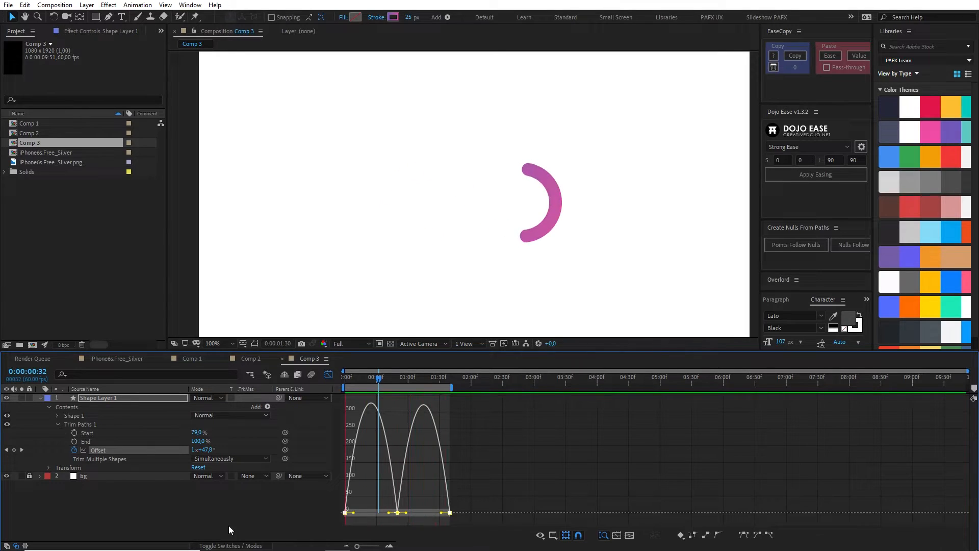
key("ctrl+shift+k")
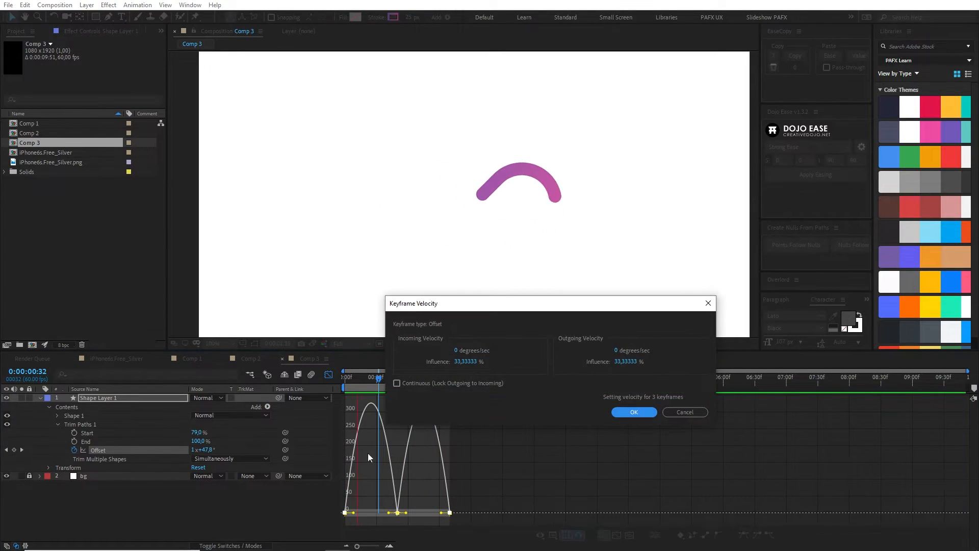
left_click_drag(485, 305, 468, 325)
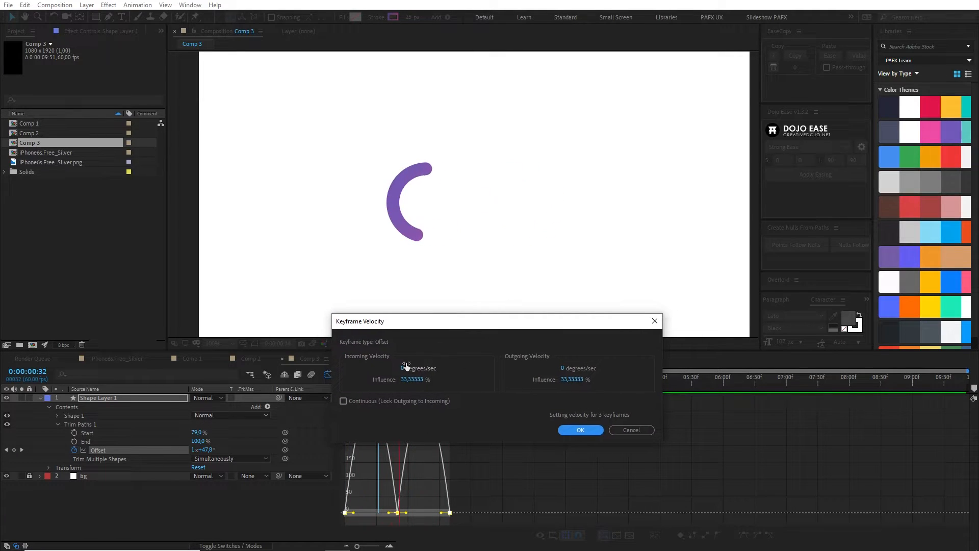
left_click(411, 380)
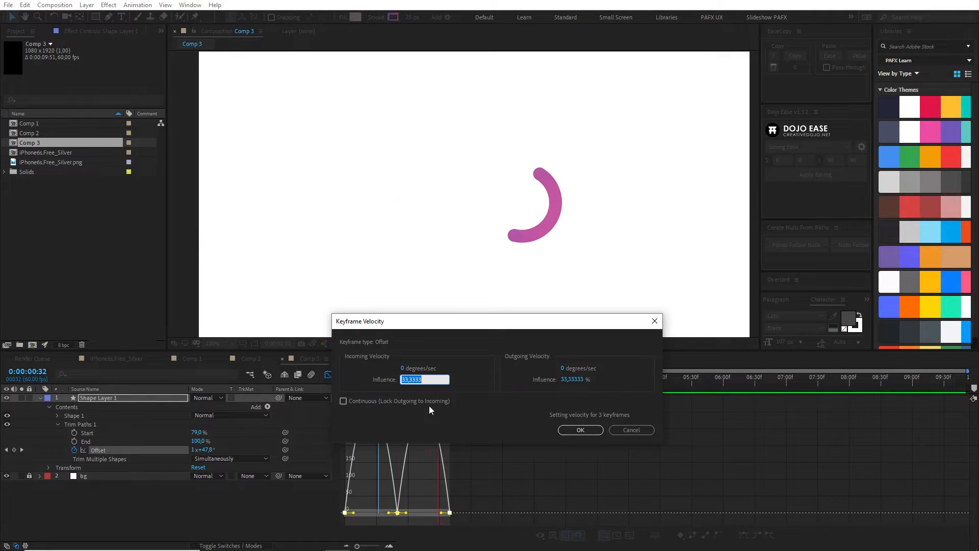
type("70")
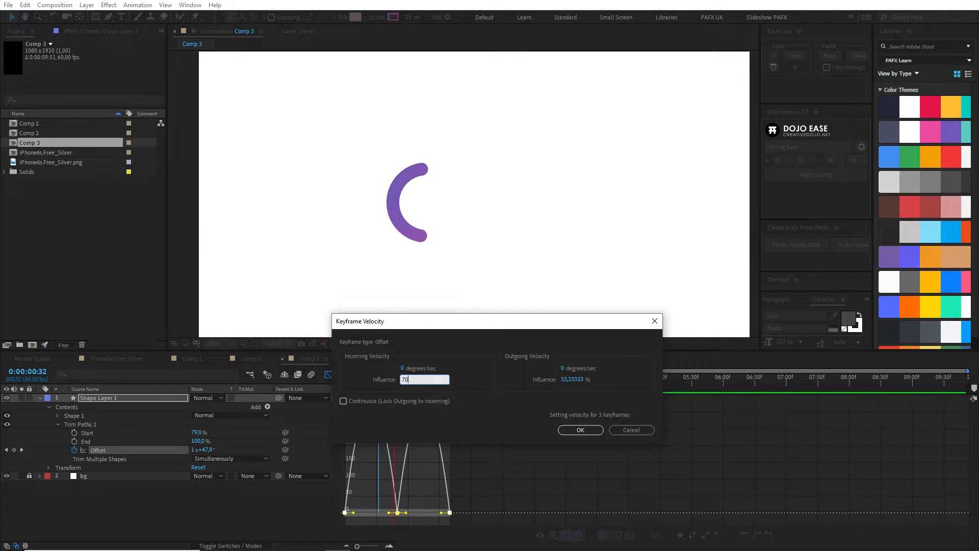
left_click(574, 379)
type("70")
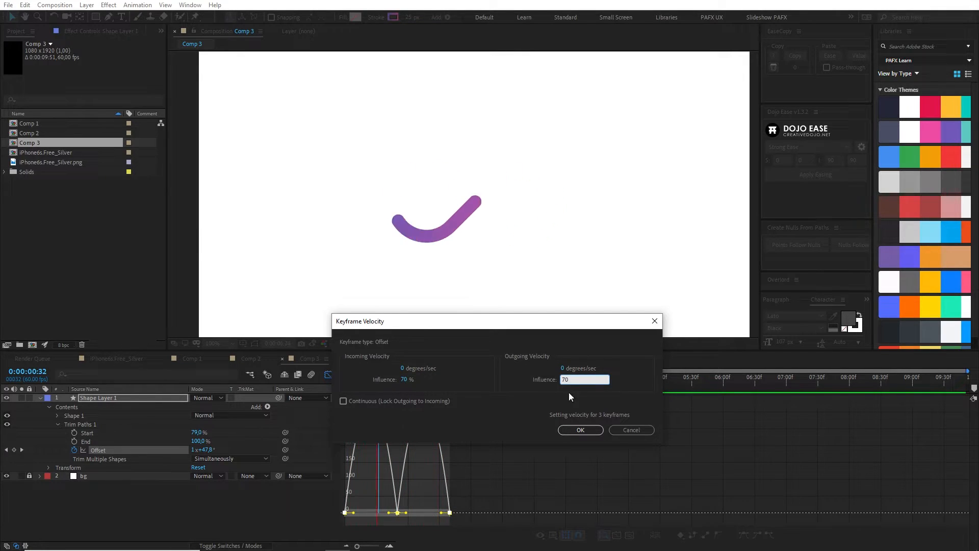
left_click(580, 429)
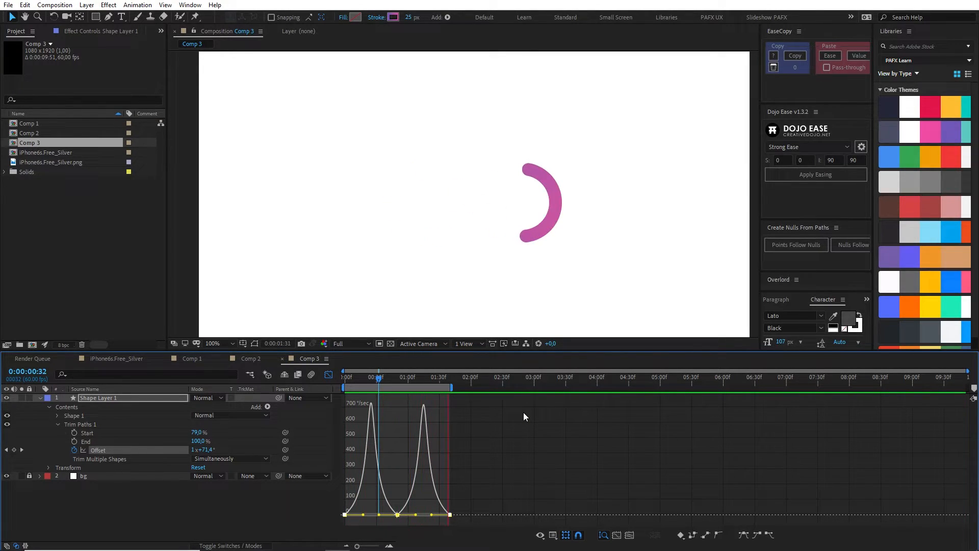
Set the incoming and outgoing velocity of the three Offset keyframes to 150 degrees/sec.
key("ctrl+shift+k")
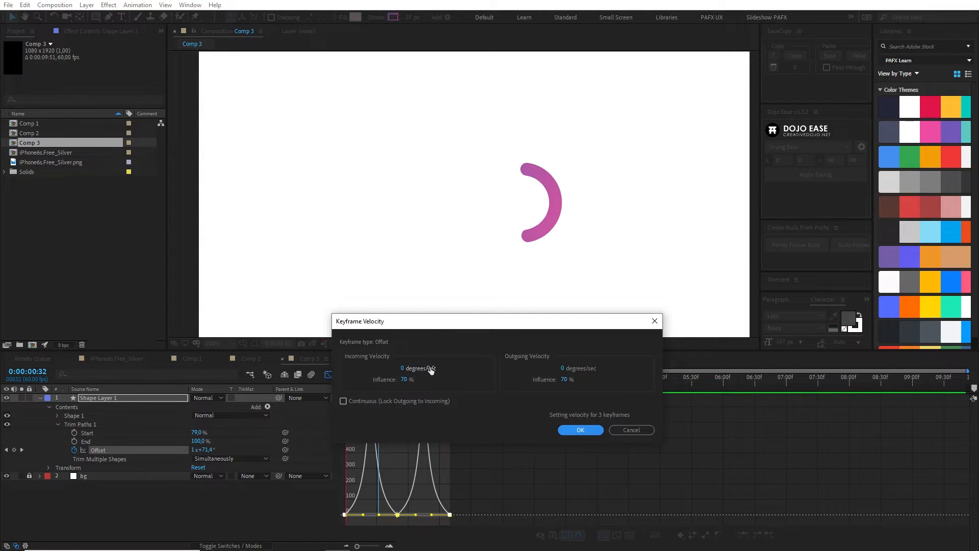
left_click(403, 368)
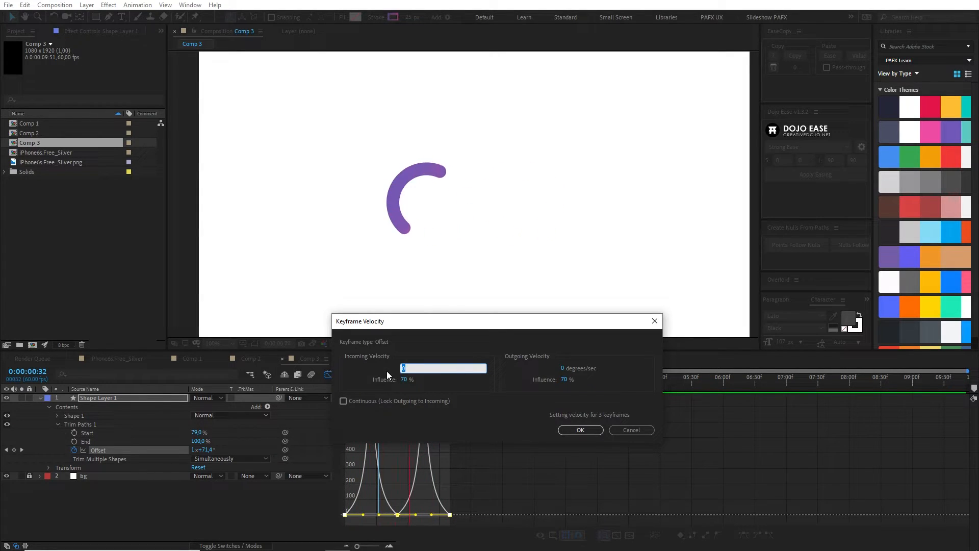
type("150")
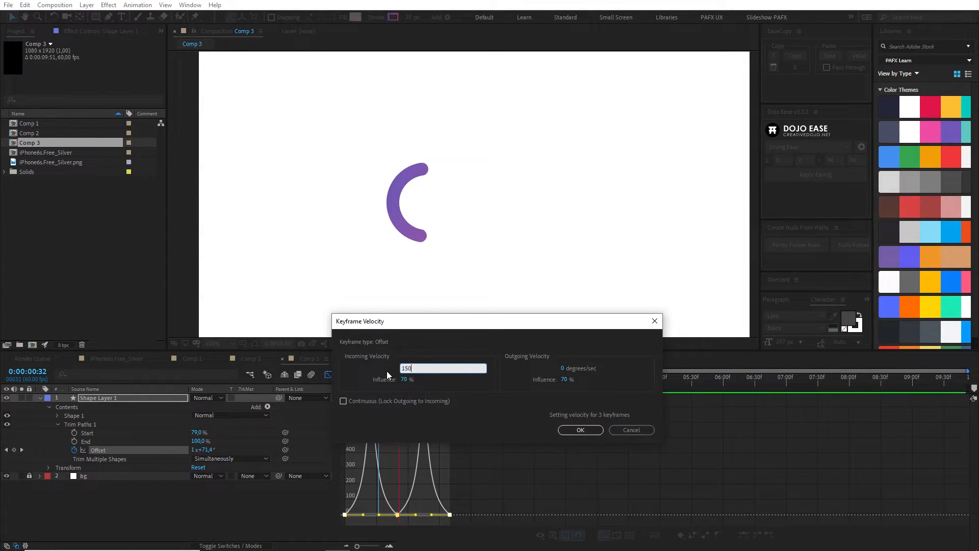
left_click(561, 365)
key("Return")
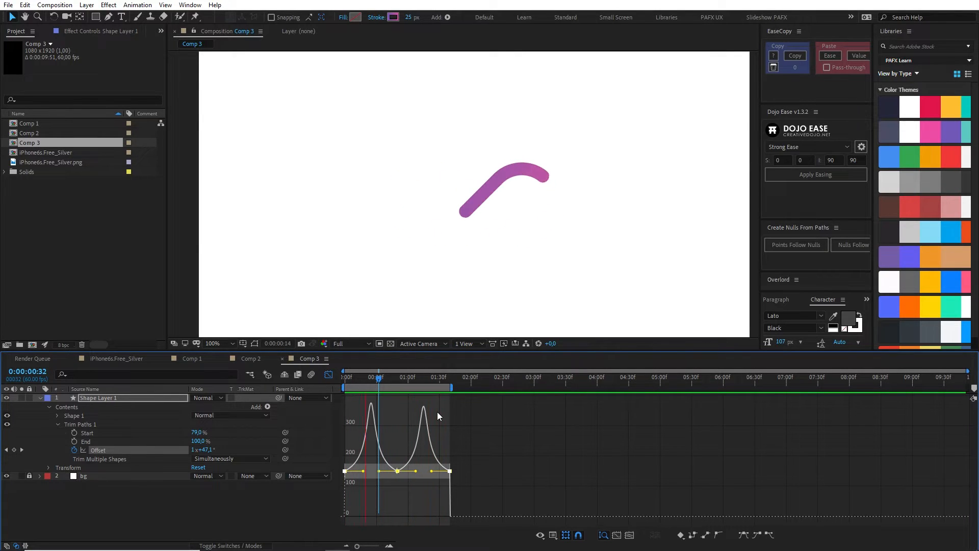
Lower the incoming and outgoing velocity of the three Offset keyframes to 100 degrees/sec.
key("ctrl+shift+k")
left_click(417, 367)
type("100")
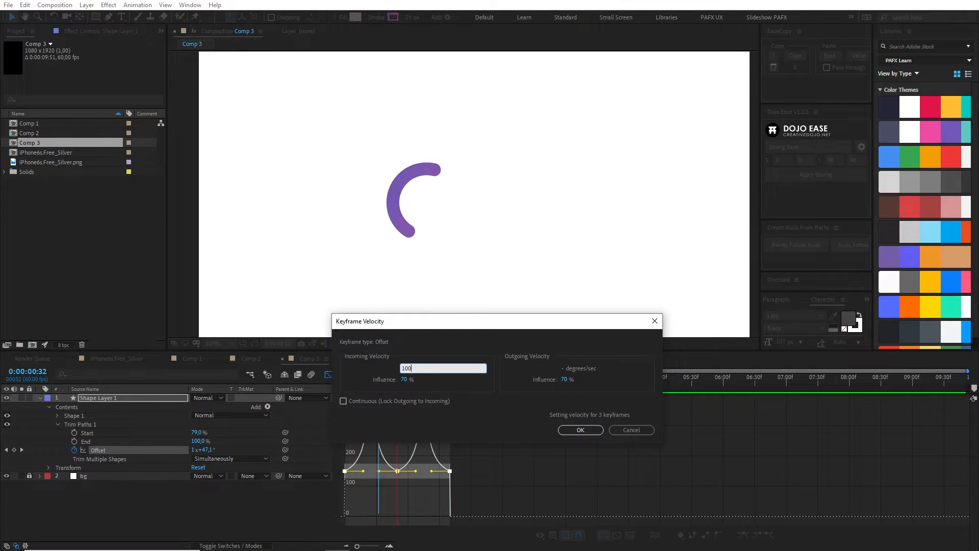
left_click(564, 368)
type("100")
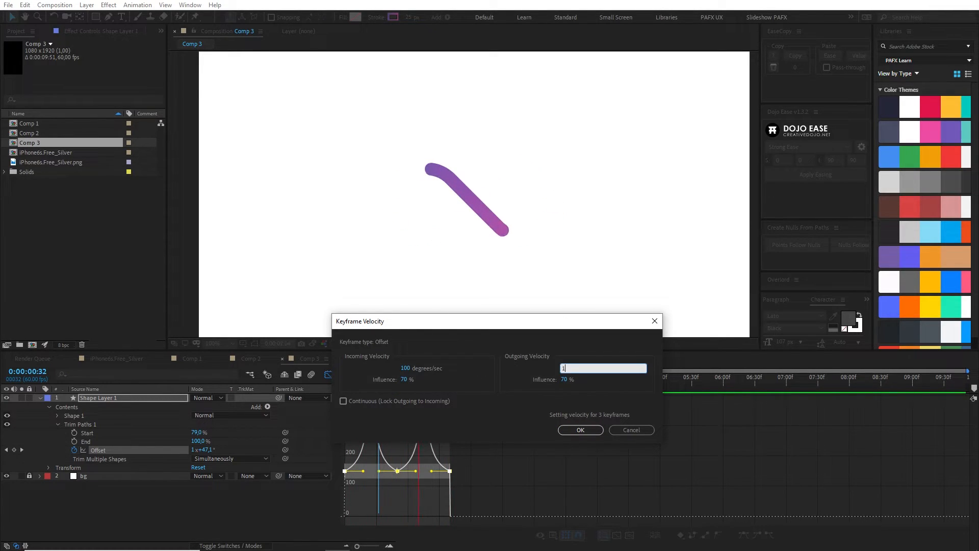
key("Return")
key("Return")
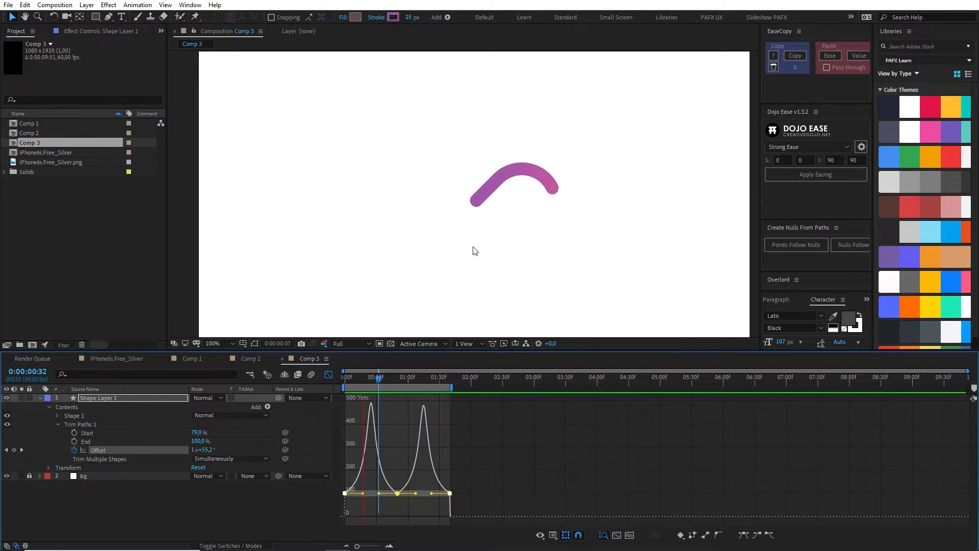
Reduce the three Offset keyframes' incoming and outgoing velocity to 80 degrees/sec.
key("ctrl+shift+k")
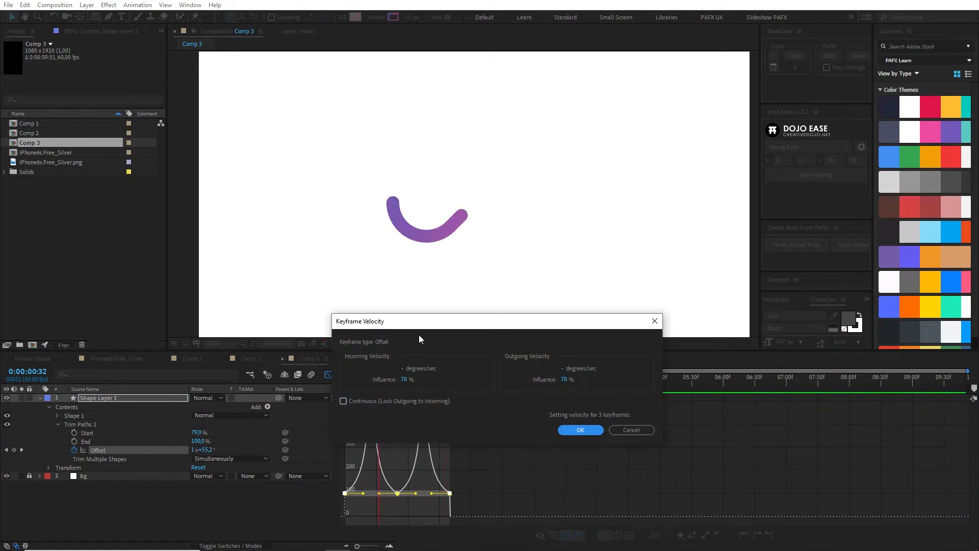
left_click(403, 367)
type("80")
key("Tab")
type("80")
key("Return")
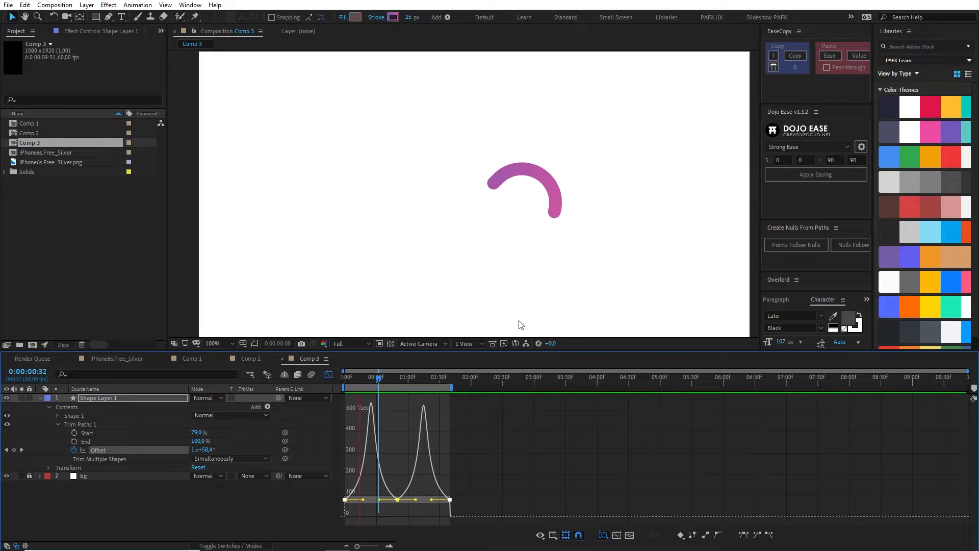
Set the three Offset keyframes' incoming and outgoing velocity to 90 degrees/sec and return to the first frame.
key("ctrl+shift+k")
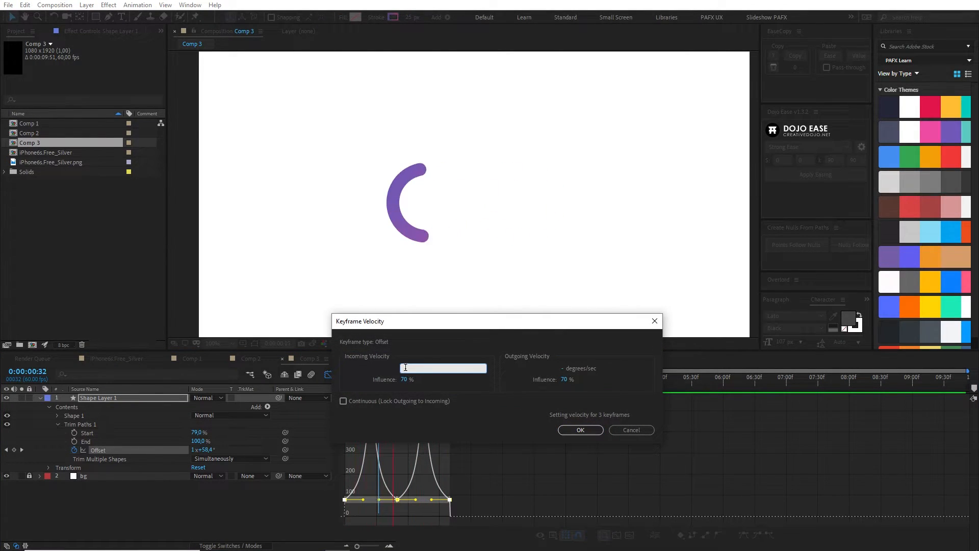
key("Tab")
key("Tab")
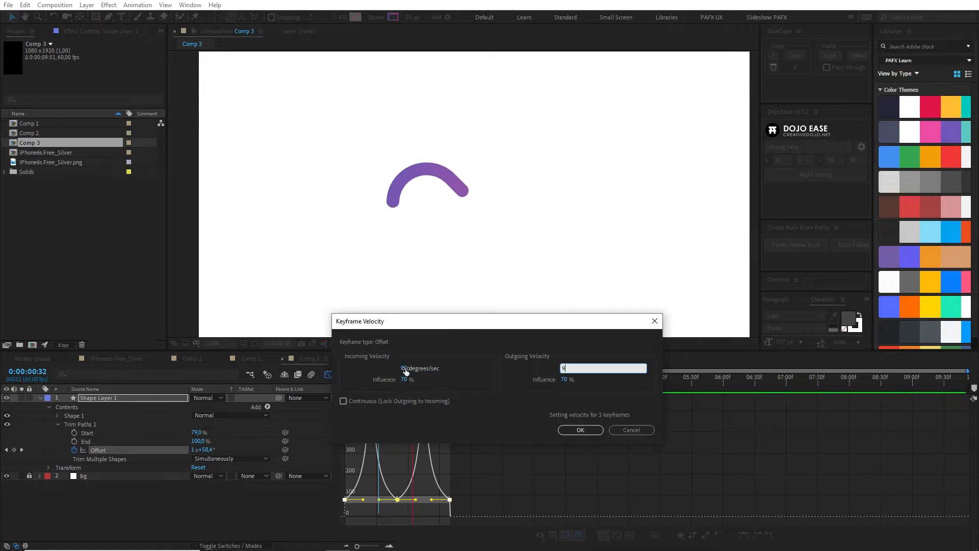
key("Return")
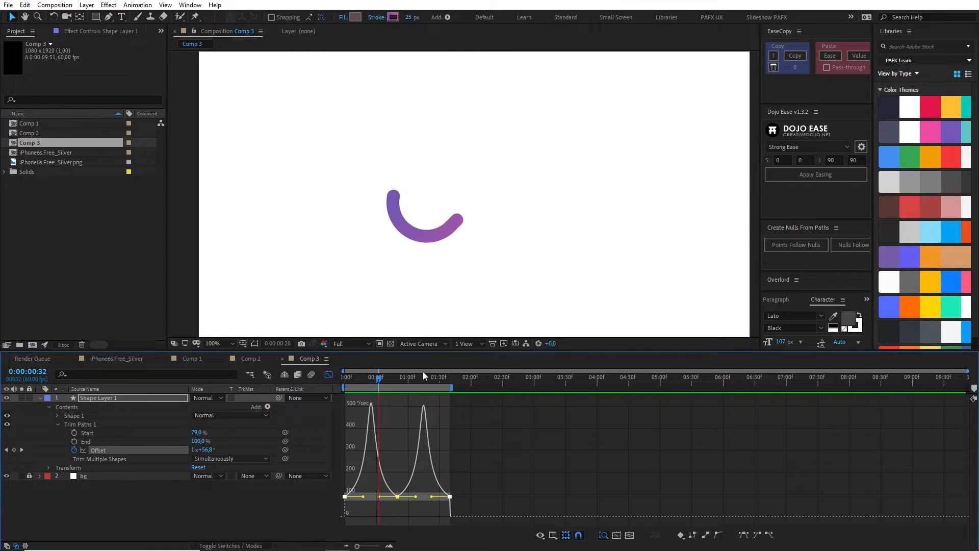
left_click_drag(365, 377, 149, 430)
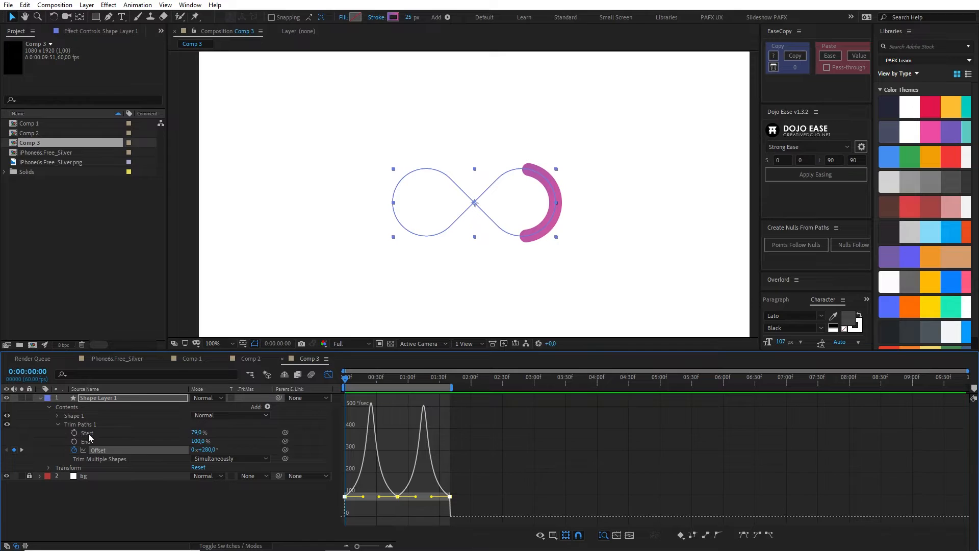
Start keyframing the Trim Paths Start value at the first frame and move the playhead to 0:00:00:25.
left_click(74, 432)
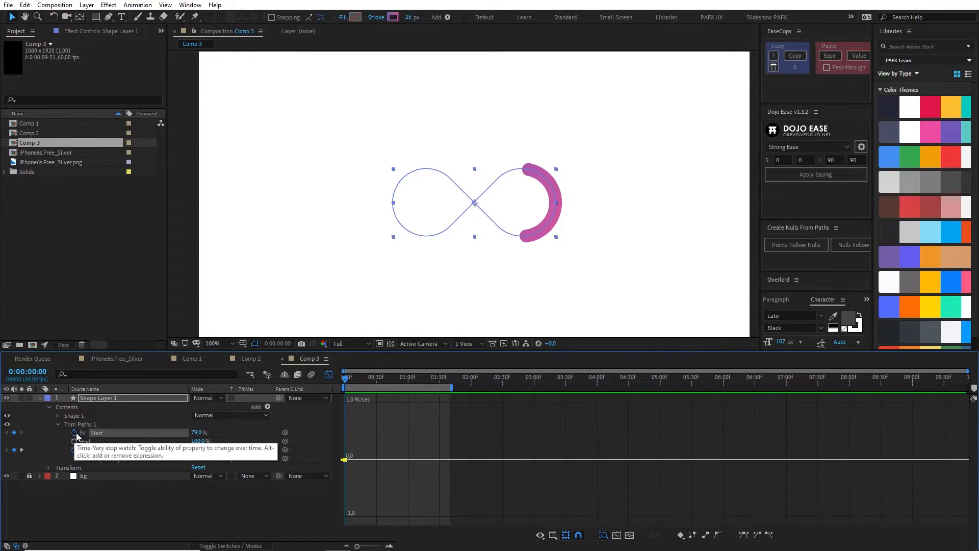
left_click(326, 377)
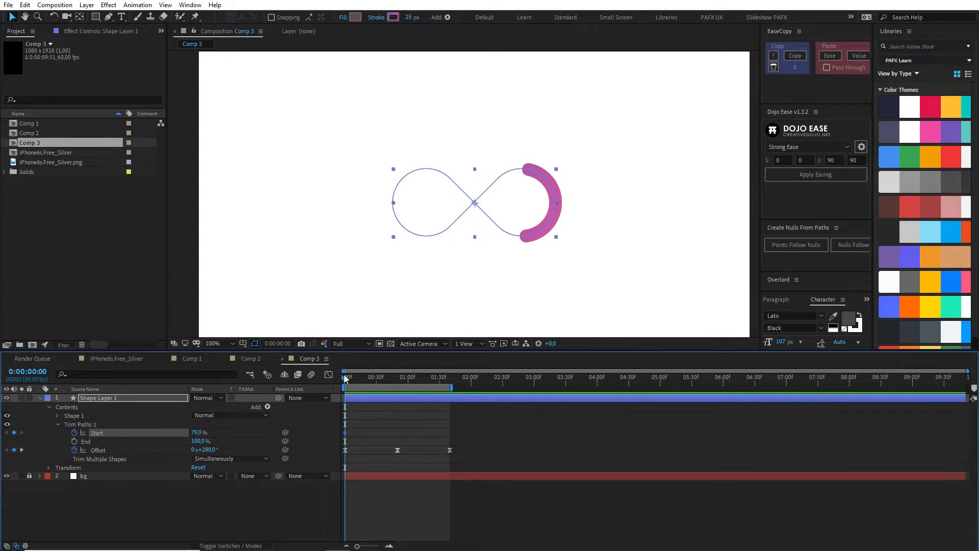
left_click_drag(346, 377, 372, 376)
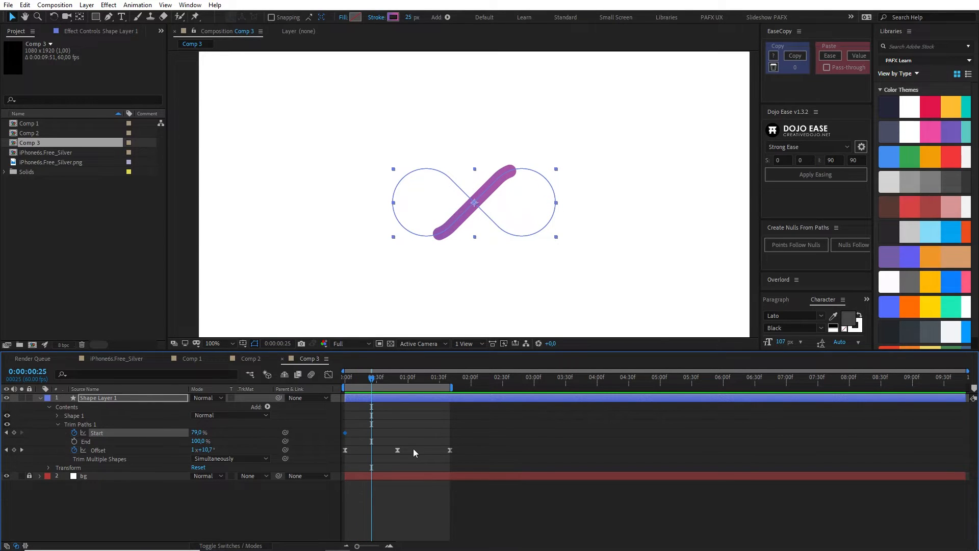
left_click_drag(403, 447, 327, 459)
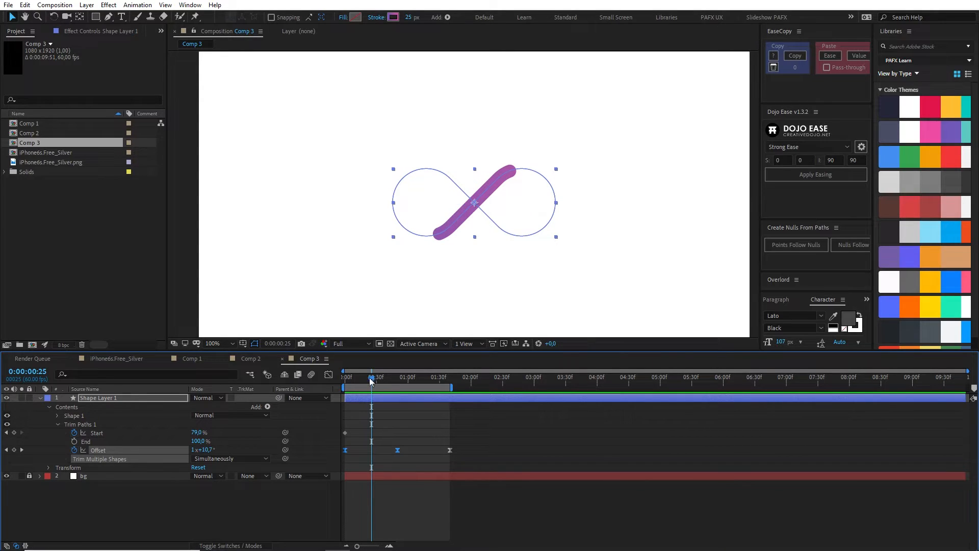
key("ctrl+shift+a")
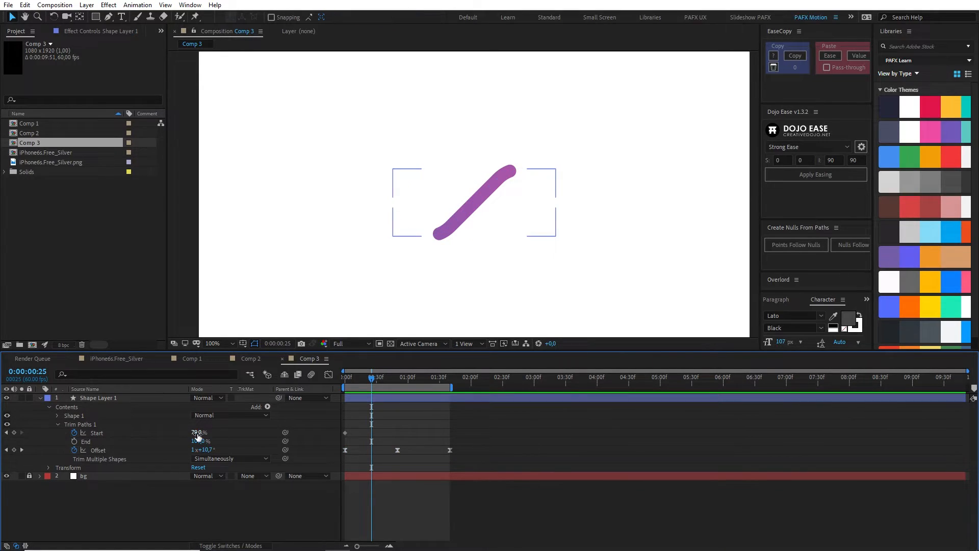
type("87")
key("Return")
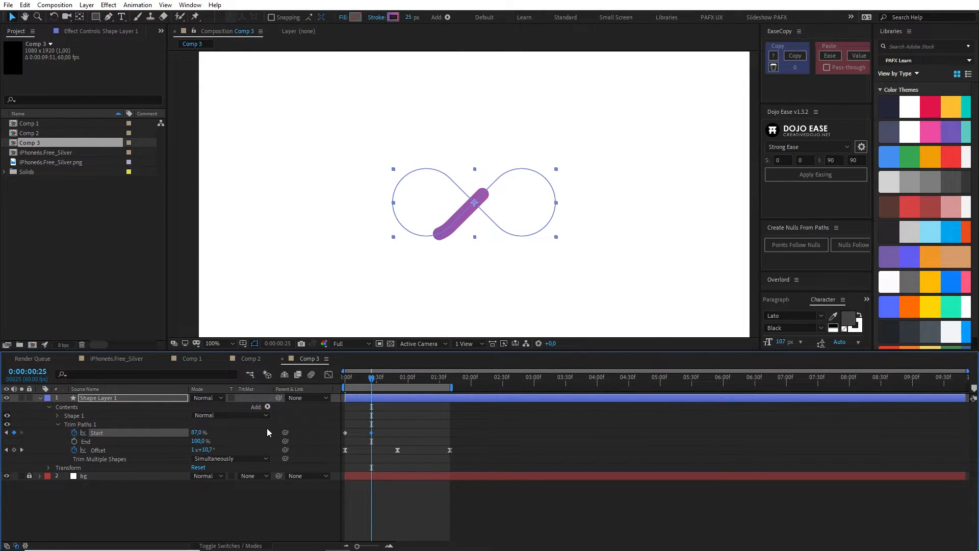
key("ctrl+z")
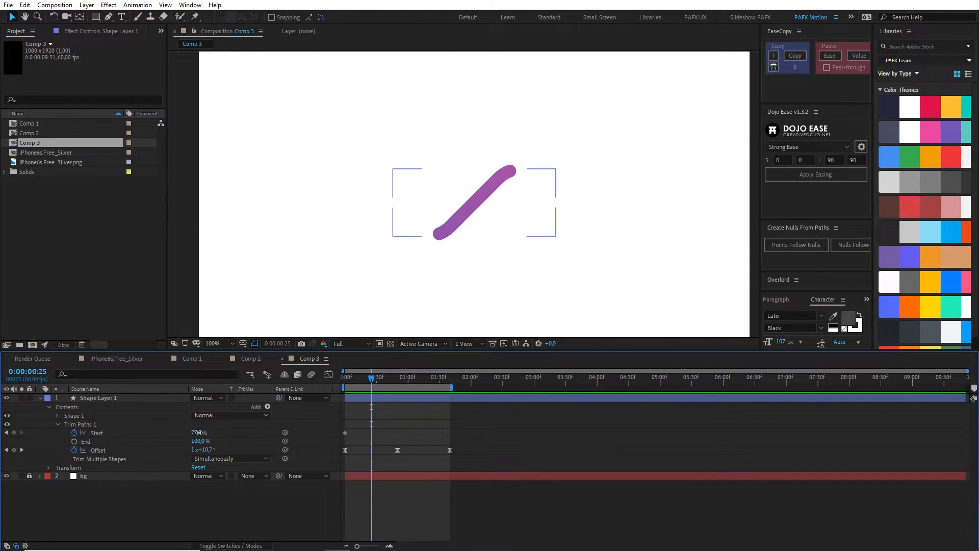
Set the Trim Paths Start to 72% at 0:00:00:25 and ease both Start keyframes.
type("72")
key("Return")
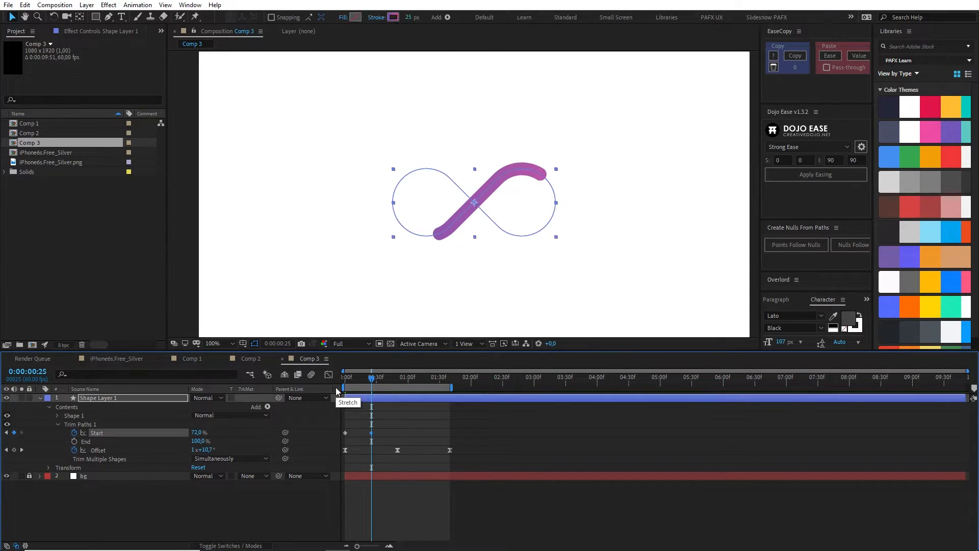
left_click_drag(383, 433, 317, 436)
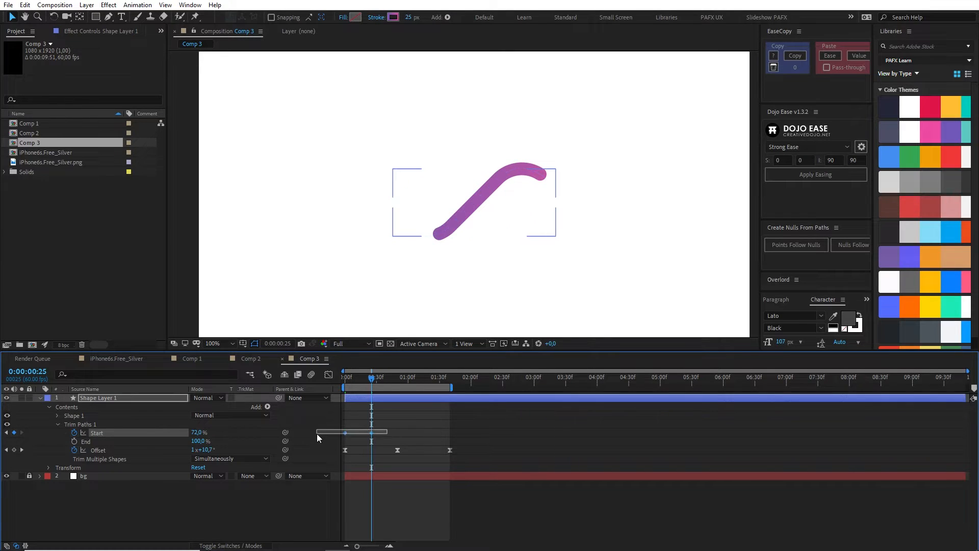
left_click(440, 515)
Copy the first Start keyframe to 0:00:00:50, in line with the middle Offset keyframe.
left_click_drag(368, 380, 391, 386)
left_click(386, 401)
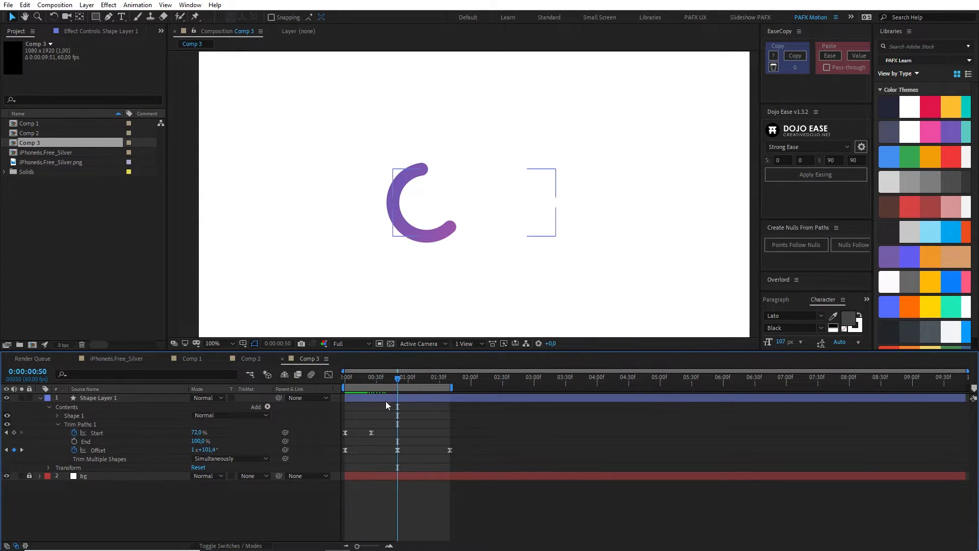
left_click(346, 434)
key("ctrl+c")
key("ctrl+v")
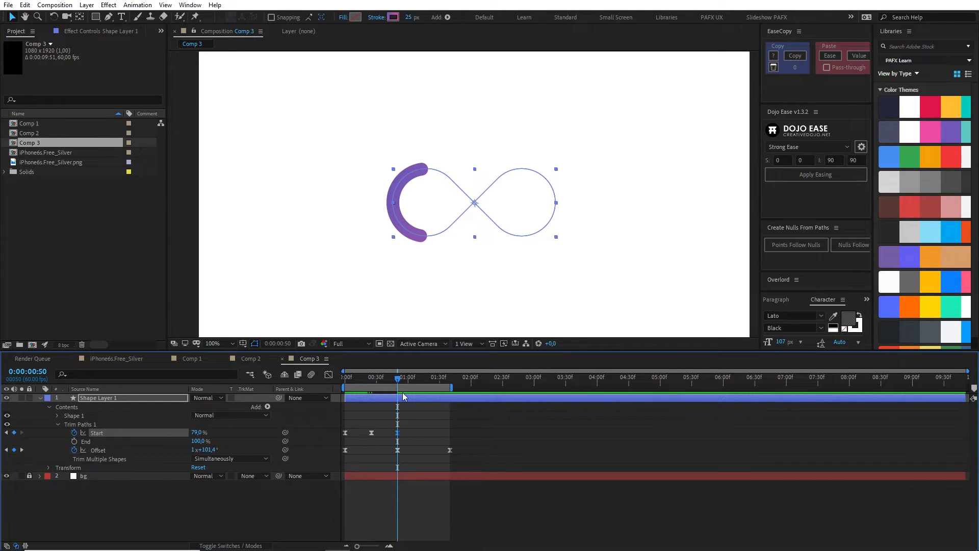
Repeat the Start keyframe pattern from 0:00:00:50 to 0:00:01:40 by copying the existing keyframes, and preview the loop.
mouse_move(400, 383)
left_mouse_down()
mouse_move(332, 388)
mouse_move(397, 395)
left_mouse_up()
left_click_drag(469, 438, 346, 444)
key("ctrl+c")
key("ctrl+v")
left_click_drag(397, 375, 421, 378)
left_click_drag(474, 429, 324, 439)
key("space")
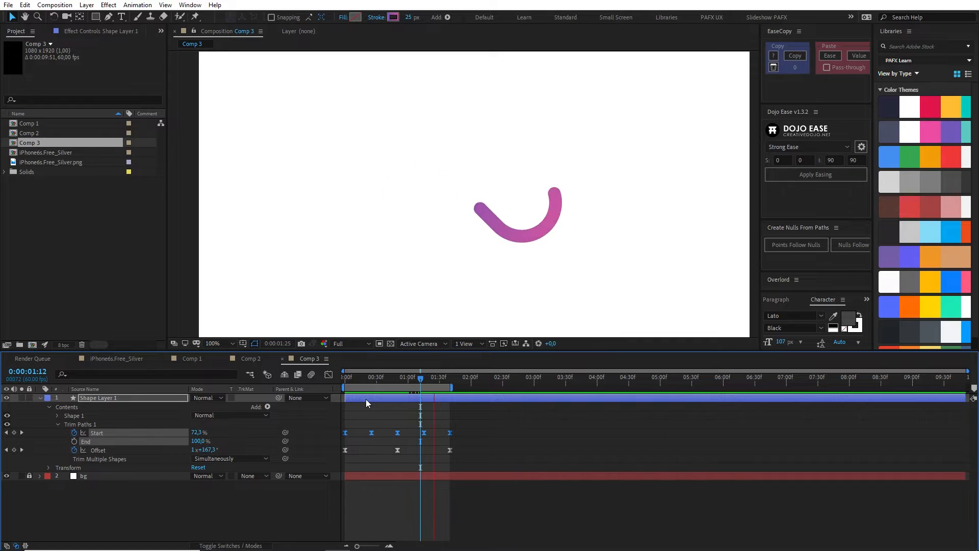
Try a Start value of 60% at the 0:00:00:25 keyframe and scrub through the beginning of the animation.
left_click(353, 378)
mouse_move(353, 379)
left_mouse_down()
mouse_move(362, 378)
mouse_move(337, 382)
mouse_move(366, 380)
mouse_move(345, 382)
left_mouse_up()
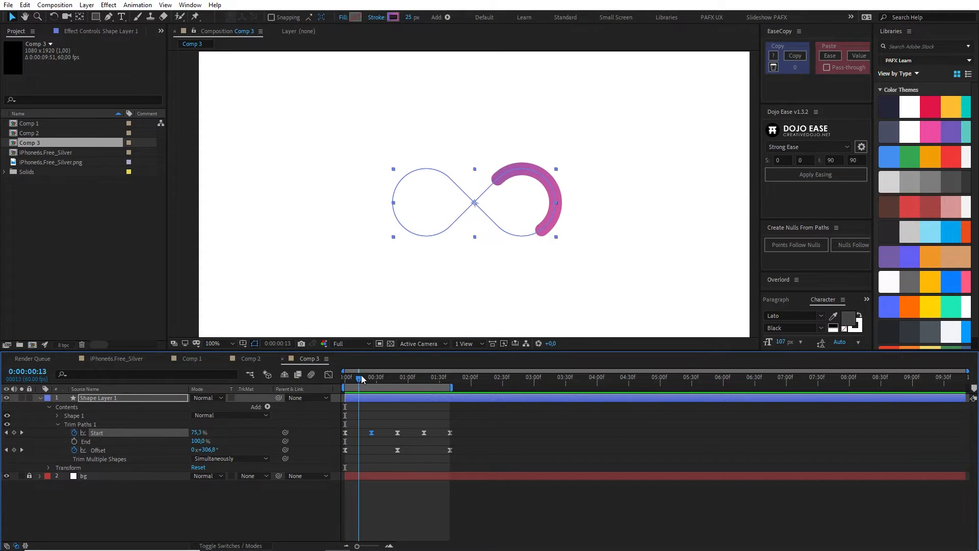
left_click_drag(361, 379, 374, 381)
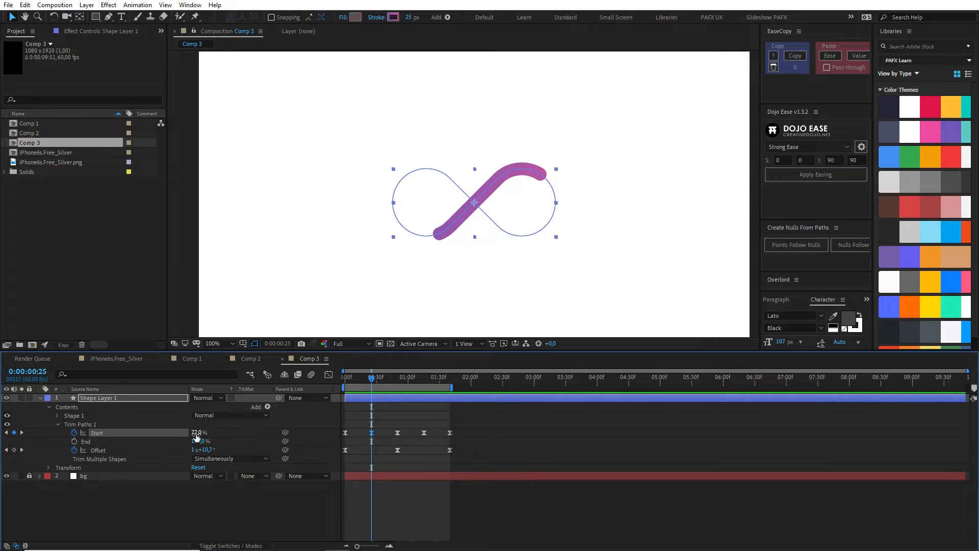
type("60")
key("Return")
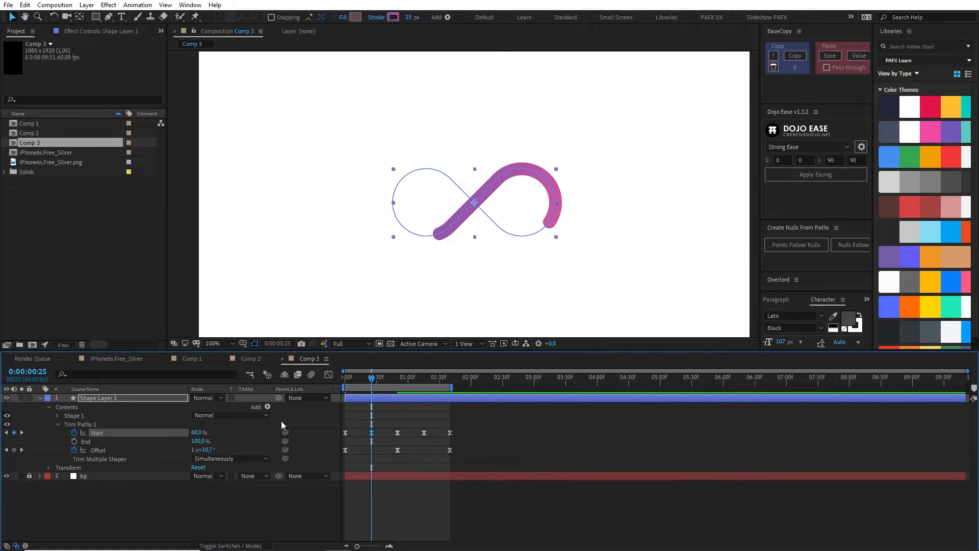
left_click(347, 376)
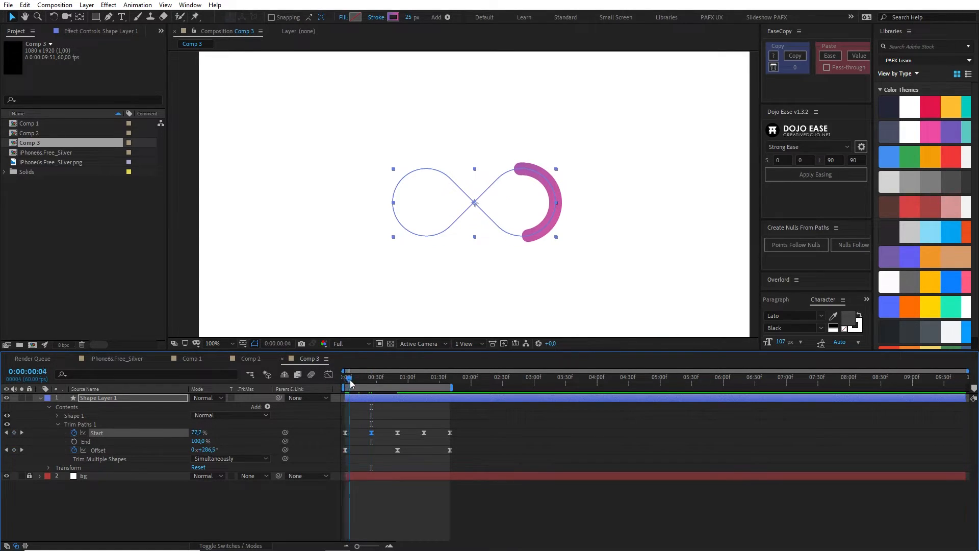
mouse_move(357, 379)
left_mouse_down()
mouse_move(370, 381)
mouse_move(348, 381)
mouse_move(375, 378)
mouse_move(338, 385)
mouse_move(362, 391)
mouse_move(372, 388)
mouse_move(335, 387)
left_mouse_up()
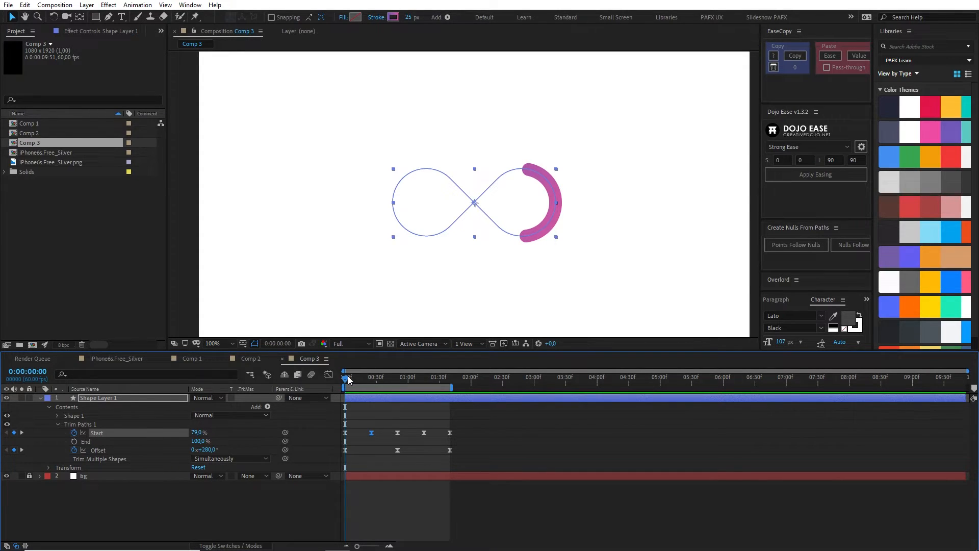
mouse_move(360, 377)
left_mouse_down()
mouse_move(371, 380)
mouse_move(343, 382)
left_mouse_up()
mouse_move(350, 378)
left_mouse_down()
mouse_move(373, 383)
mouse_move(349, 380)
left_mouse_up()
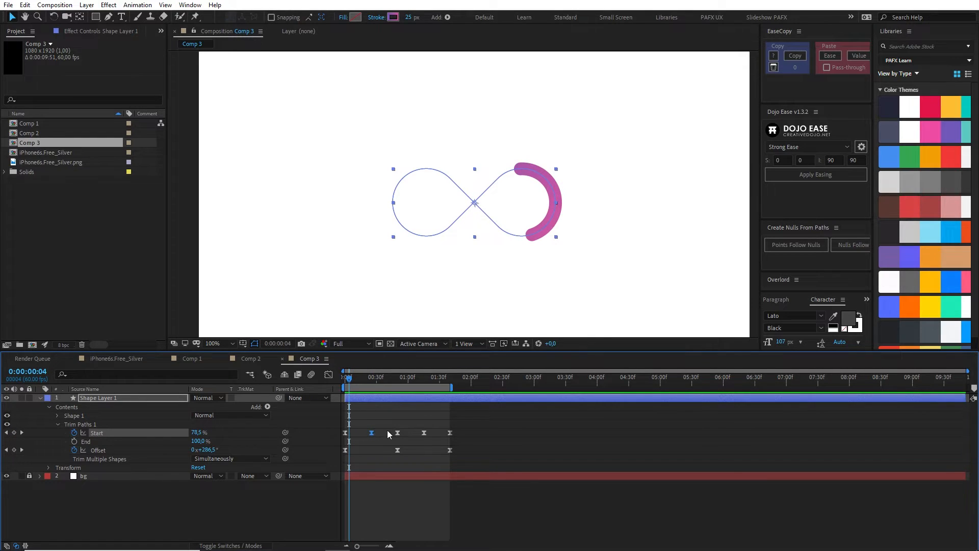
Shift the second Start keyframe to 0:00:00:30 and the fourth to 0:00:01:20, previewing the motion.
key("alt+Right")
key("alt+Right")
key("space")
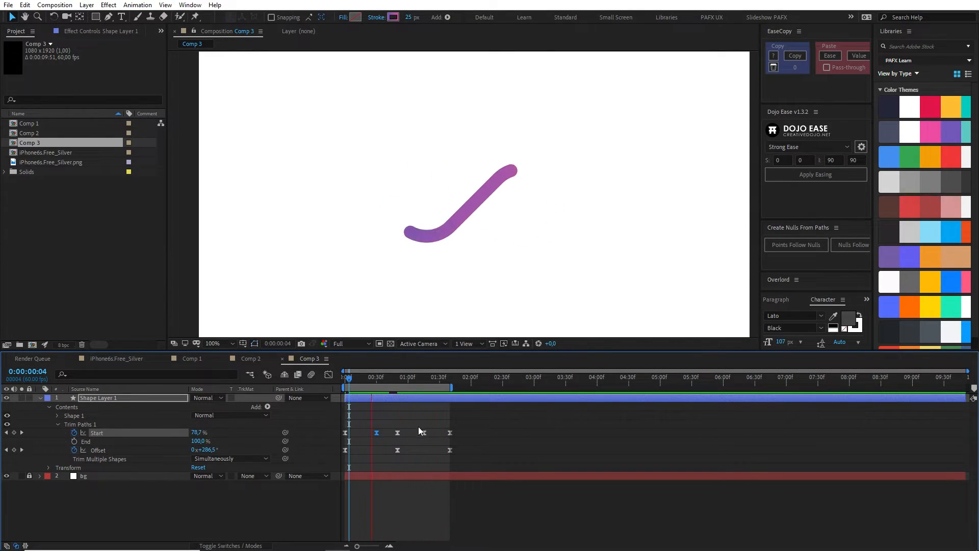
left_click(430, 436)
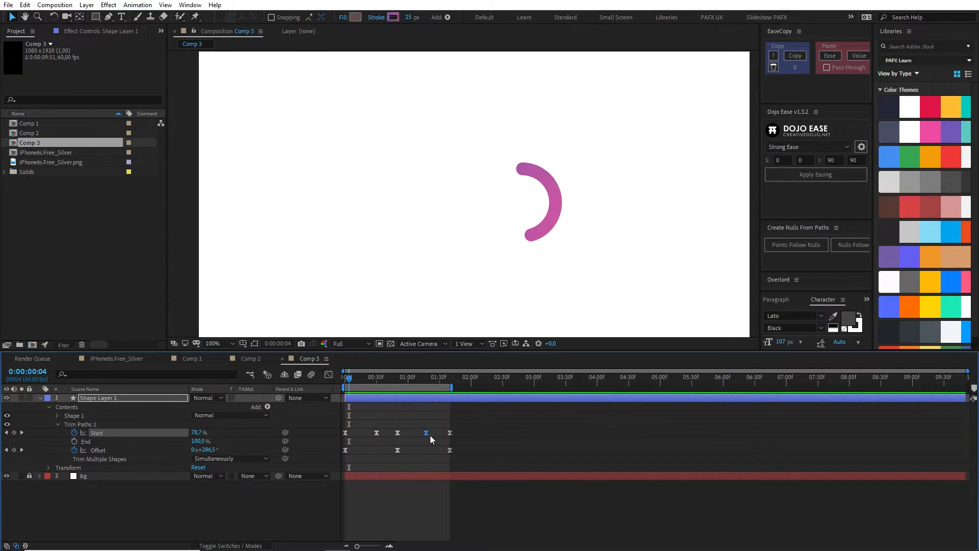
mouse_move(430, 435)
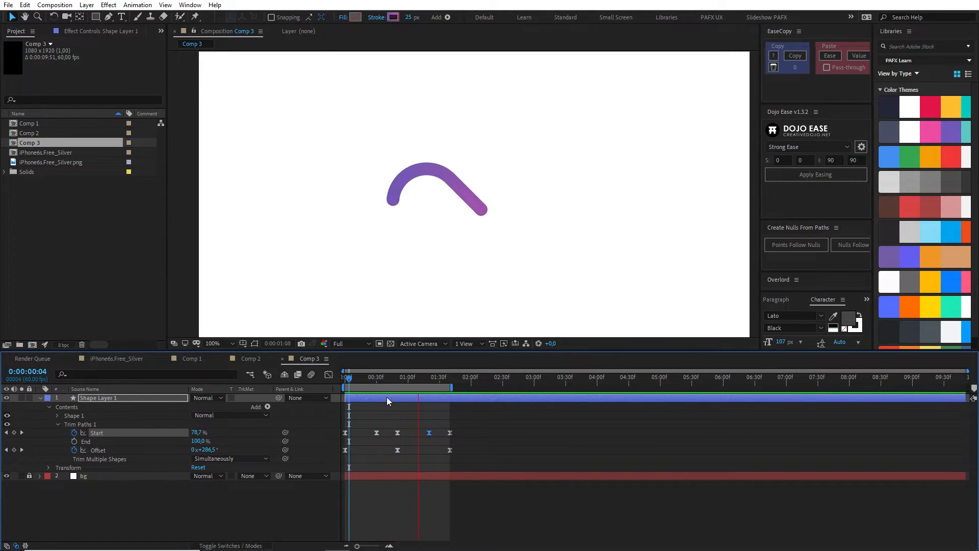
mouse_move(349, 380)
left_mouse_down()
mouse_move(363, 394)
mouse_move(393, 394)
mouse_move(371, 396)
mouse_move(389, 396)
mouse_move(372, 401)
mouse_move(387, 405)
left_mouse_up()
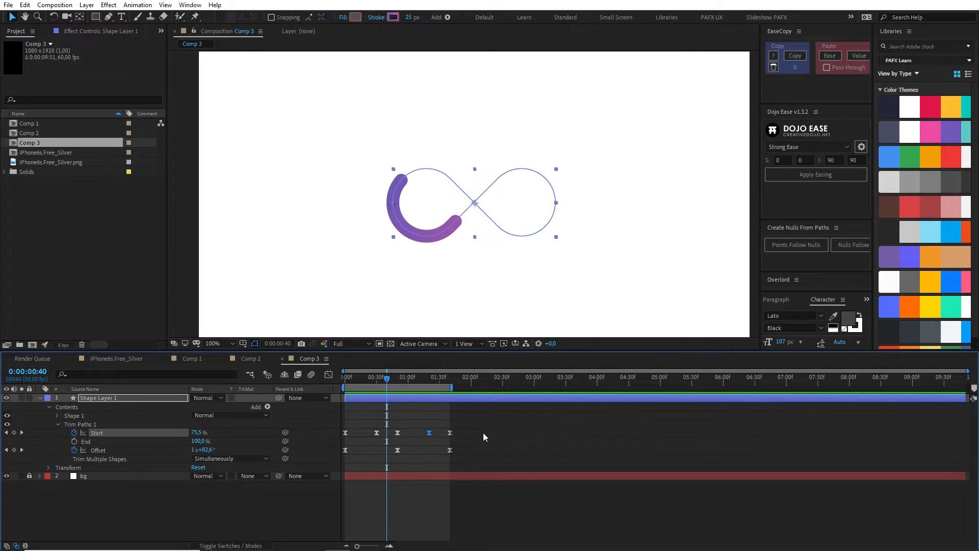
Show the speed graph of the Start keyframes and lengthen the first keyframe's outgoing ease.
left_click_drag(482, 427, 341, 440)
left_click(330, 376)
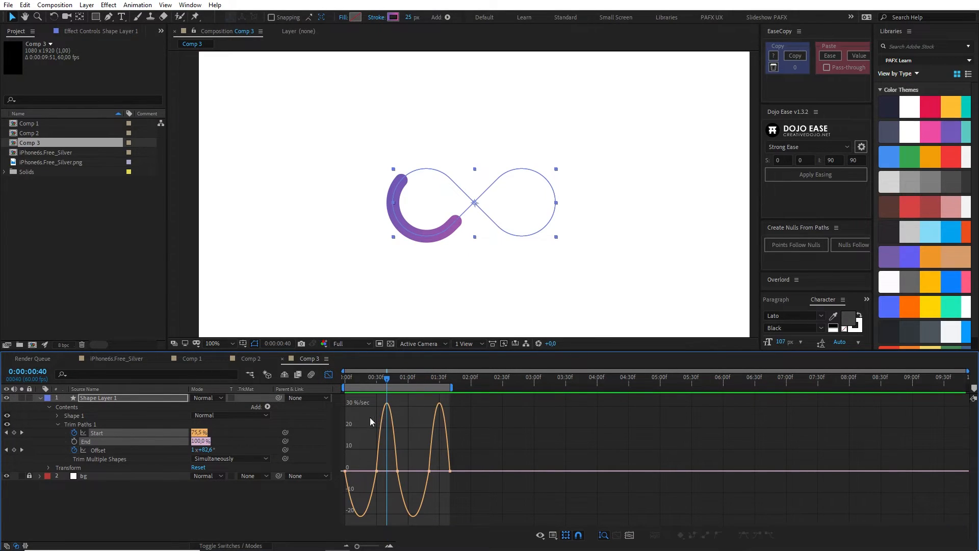
scroll(464, 463, "up", 4)
left_click(361, 379)
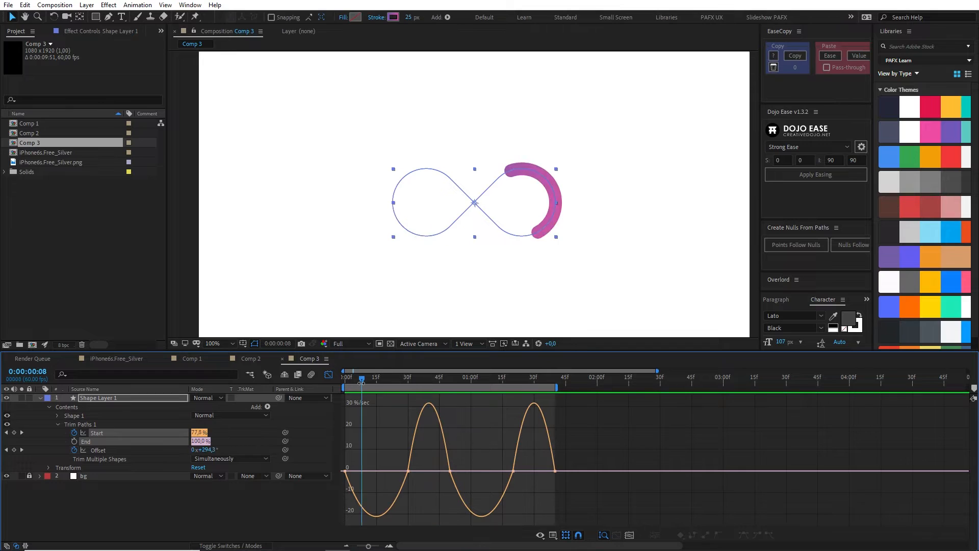
mouse_move(361, 382)
left_mouse_down()
mouse_move(335, 387)
mouse_move(370, 382)
mouse_move(341, 390)
mouse_move(374, 390)
mouse_move(339, 394)
mouse_move(365, 390)
left_mouse_up()
left_click_drag(331, 483, 366, 470)
mouse_move(365, 376)
left_mouse_down()
mouse_move(335, 375)
mouse_move(443, 386)
left_mouse_up()
Lengthen the incoming and outgoing ease of the middle Start keyframe at 0:00:00:50 in the speed graph.
left_click(450, 462)
mouse_move(407, 378)
left_mouse_down()
mouse_move(387, 375)
mouse_move(448, 391)
left_mouse_up()
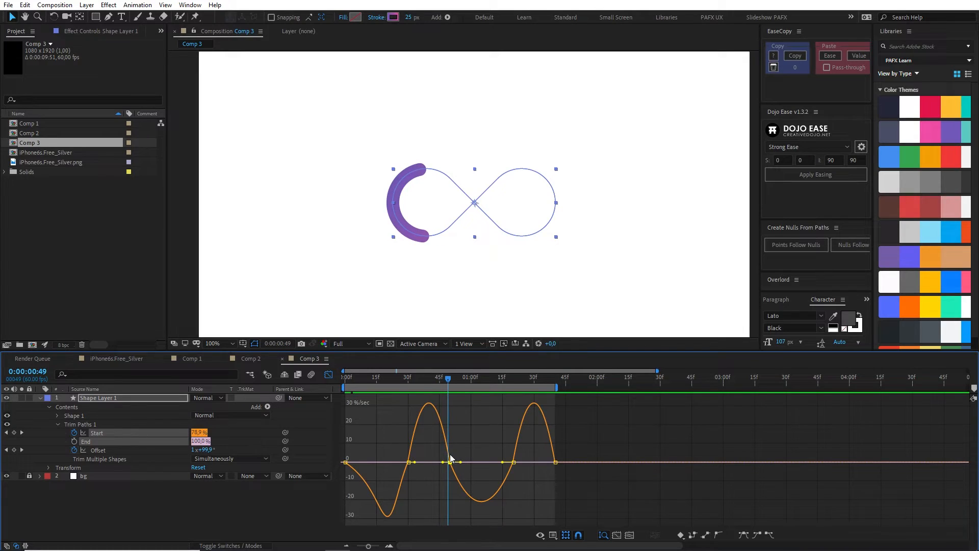
left_click_drag(442, 463, 436, 463)
mouse_move(400, 375)
left_mouse_down()
mouse_move(340, 381)
mouse_move(450, 391)
left_mouse_up()
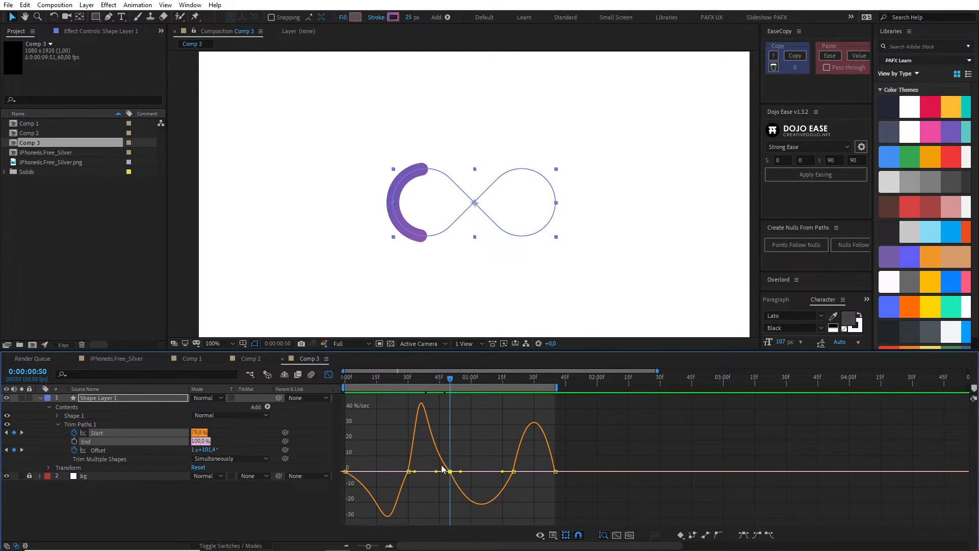
left_click_drag(463, 470, 473, 470)
left_click_drag(451, 380, 538, 390)
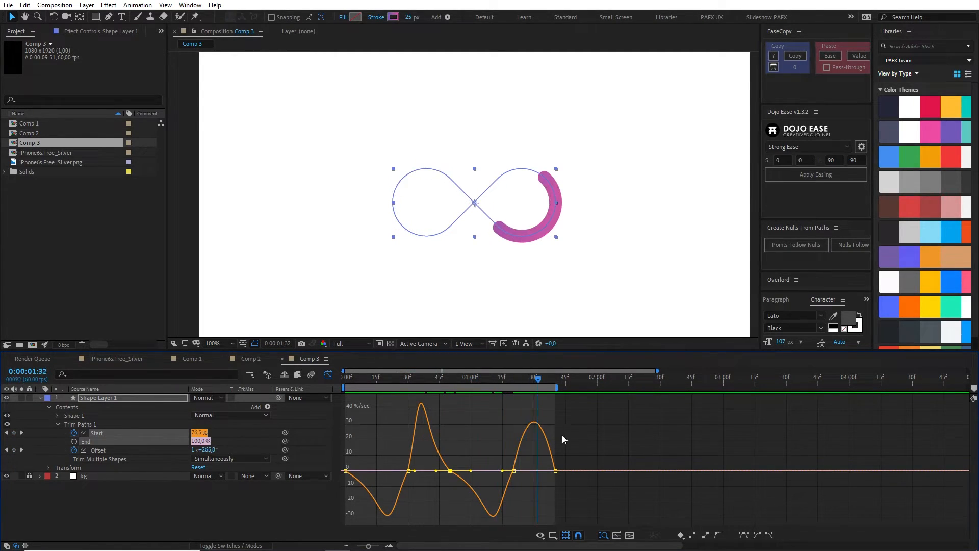
Lengthen the incoming ease of the last Start keyframe at 0:00:01:40 and preview the loop.
left_click(555, 470)
left_click_drag(546, 470, 544, 474)
left_click(550, 475)
left_click(555, 471)
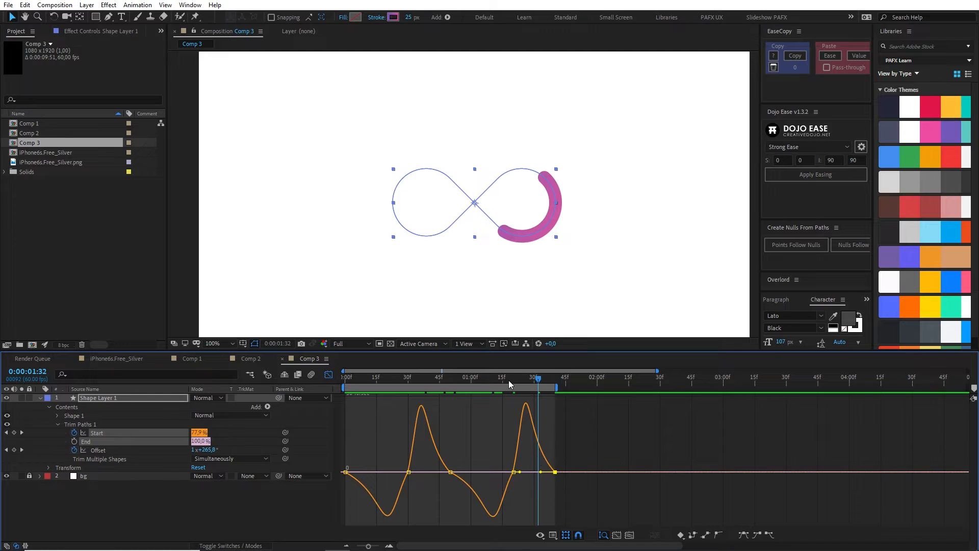
key("space")
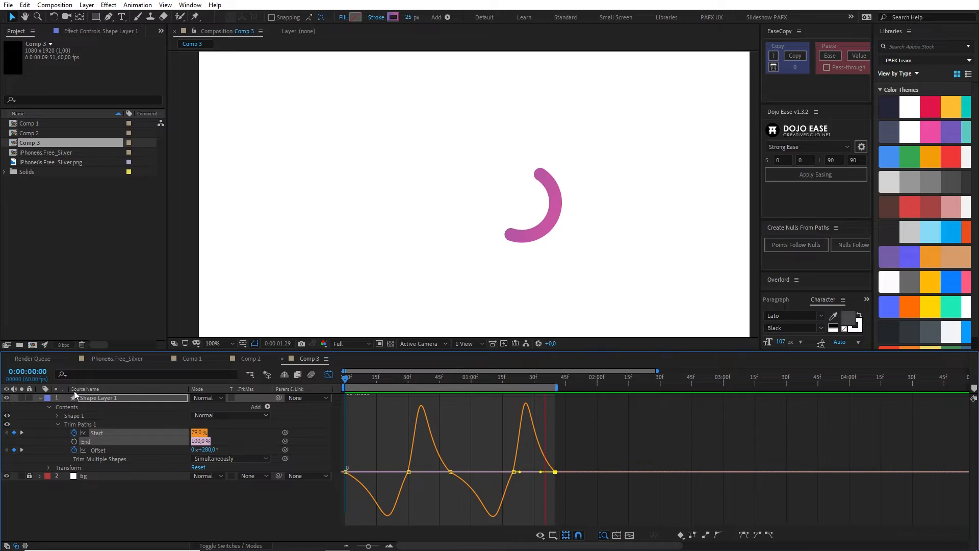
key("space")
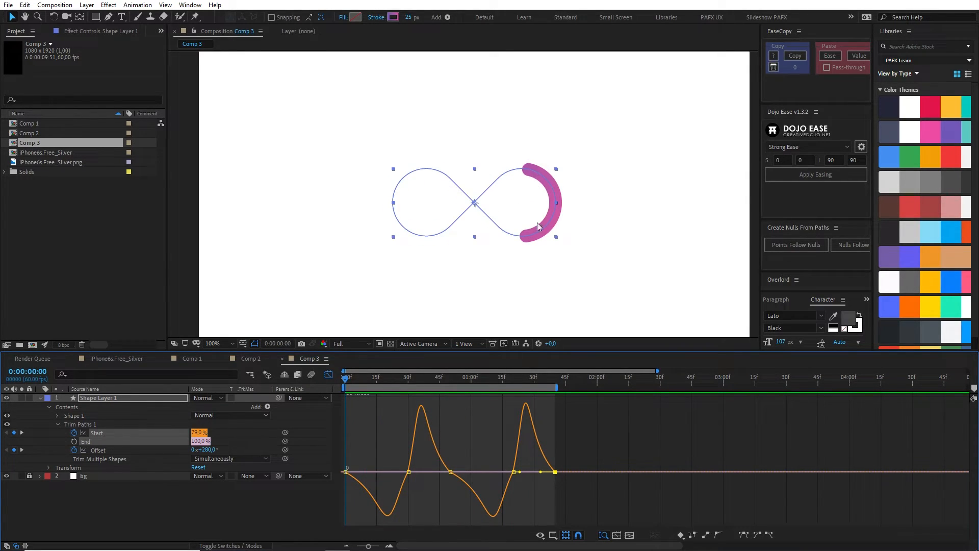
Set the first, middle and last Start keyframes to 81% in the keyframe view and play back the loop.
left_click(310, 500)
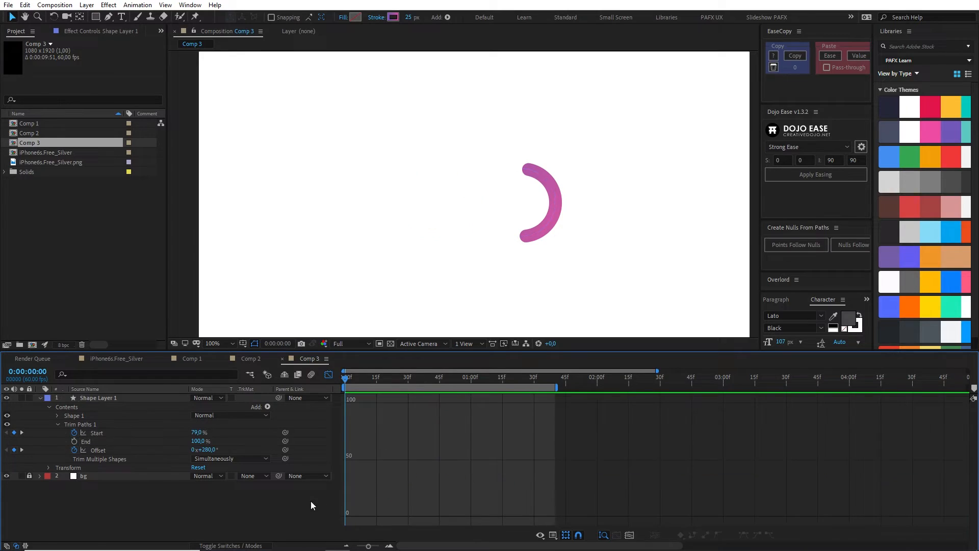
left_click(327, 375)
left_click(345, 433)
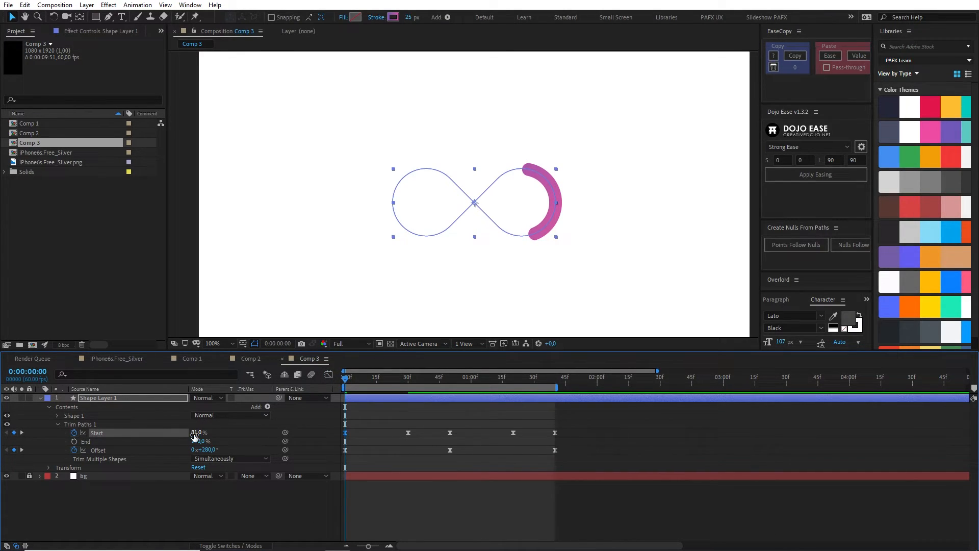
left_click_drag(382, 376, 454, 386)
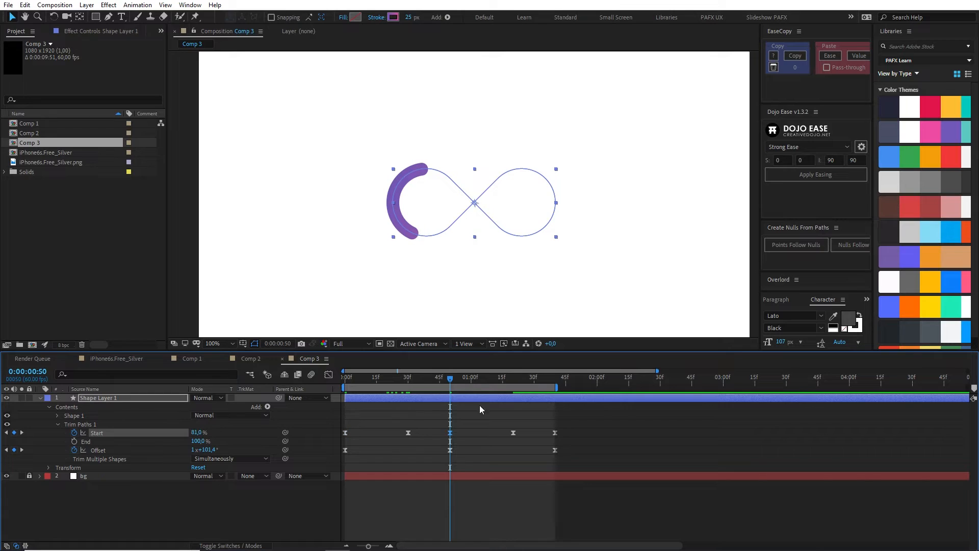
left_click(558, 380)
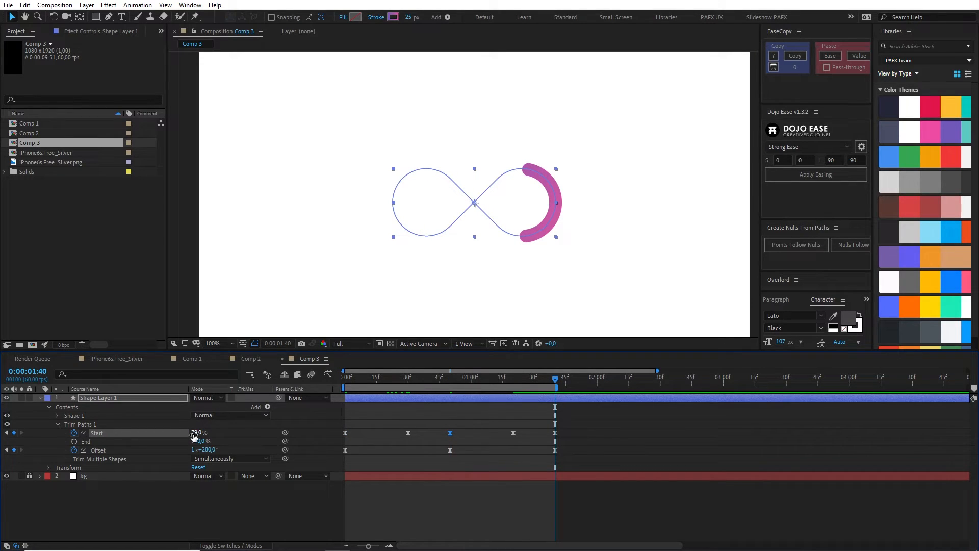
key("space")
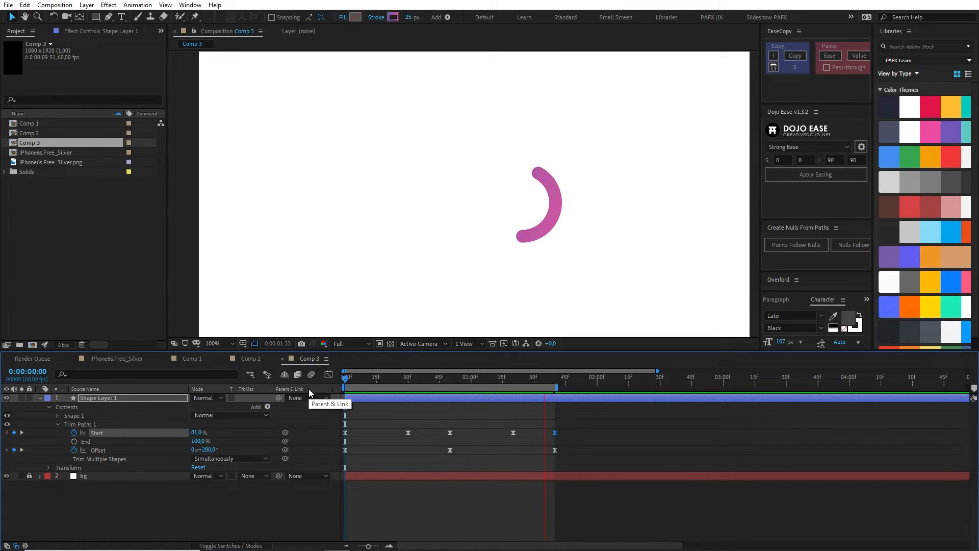
Lengthen the incoming ease of the middle and last Start keyframes in the speed graph and play back the loop.
key("comma")
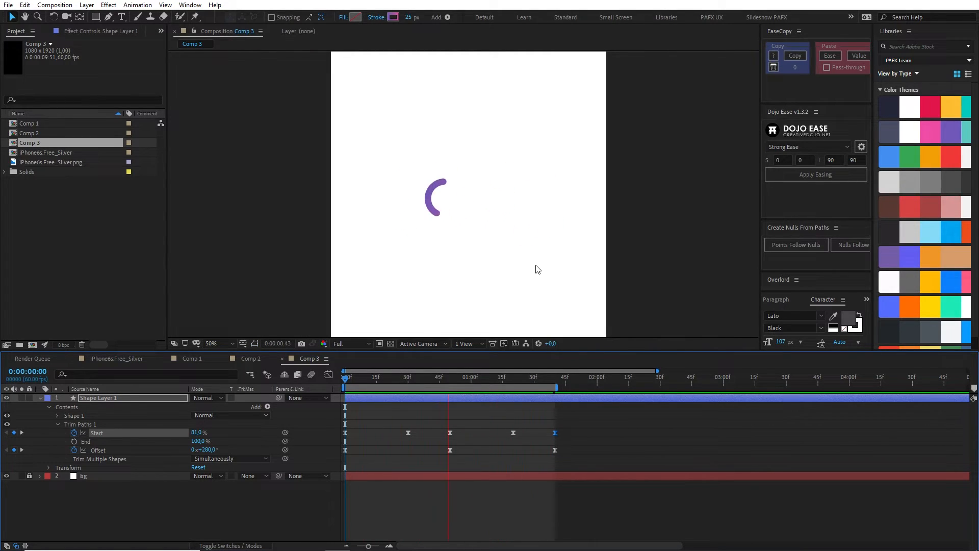
key("period")
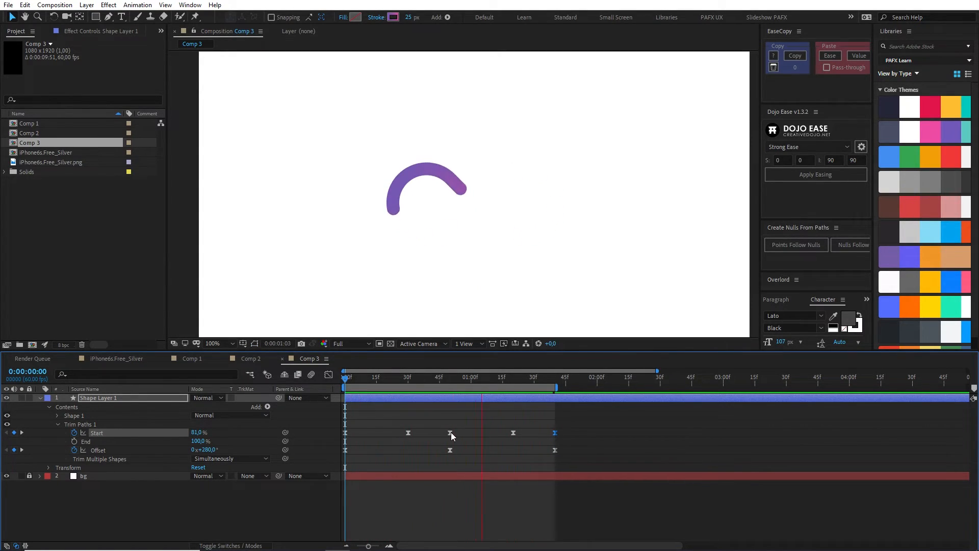
key("shift+F3")
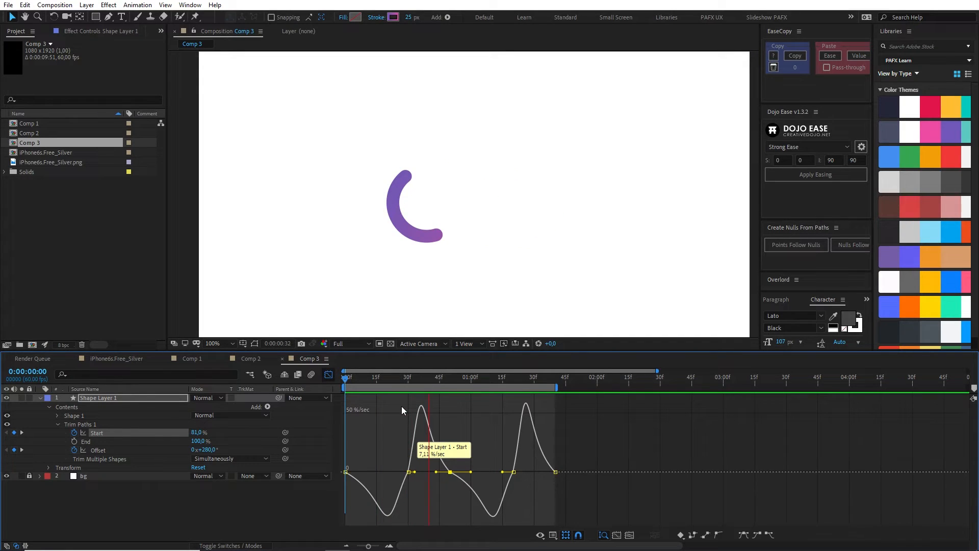
key("space")
left_click_drag(436, 476, 432, 474)
left_click_drag(566, 468, 539, 479)
key("space")
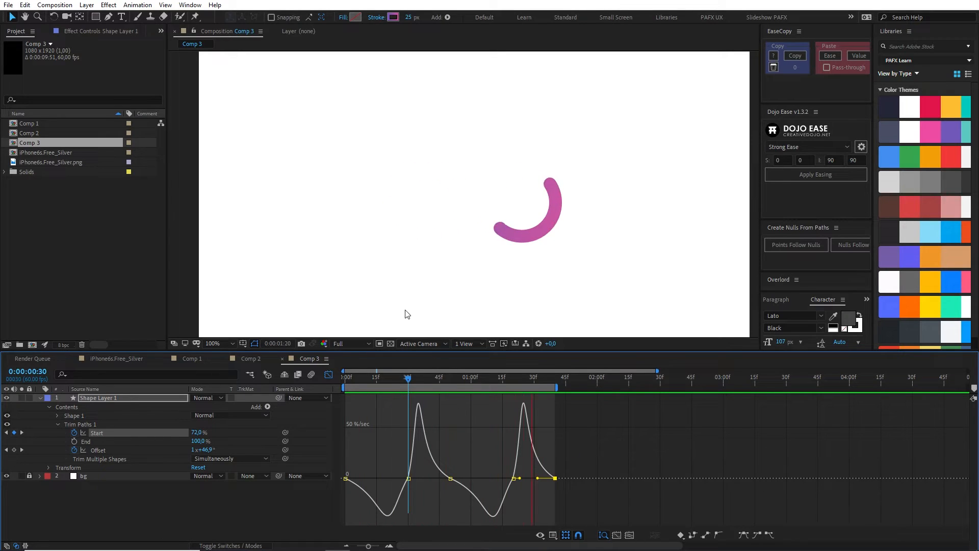
Return to the keyframe view and shift the second and fourth Start keyframes three frames earlier, to 0:00:00:27 and 0:00:01:17.
left_click(328, 375)
left_click_drag(388, 421, 422, 436)
left_click_drag(484, 425, 526, 437)
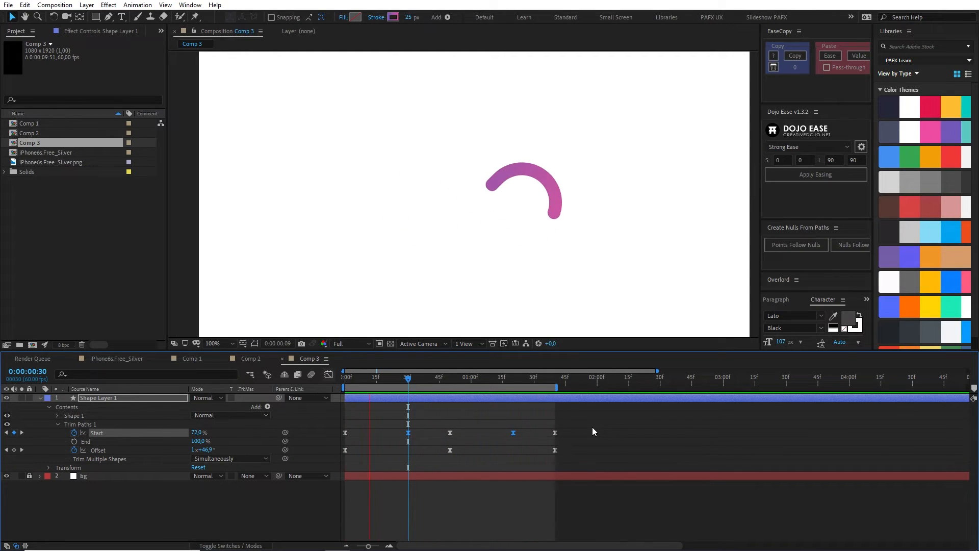
key("alt+Left")
key("alt+Left")
key("alt+Left")
key("alt+Left")
key("alt+Left")
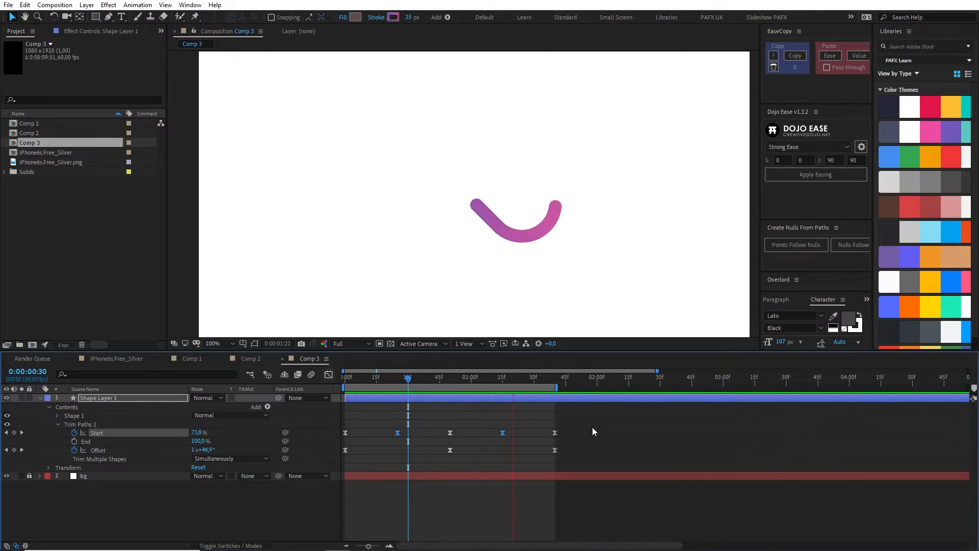
key("alt+Right")
key("alt+Right")
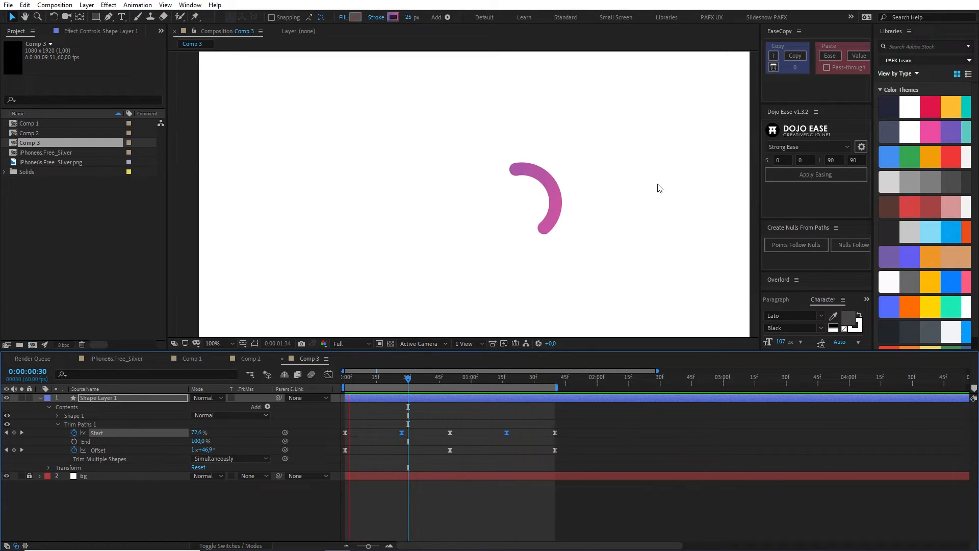
Set the incoming and outgoing velocity of all Offset keyframes to 100 degrees/sec.
key("comma")
left_click_drag(578, 446, 330, 460)
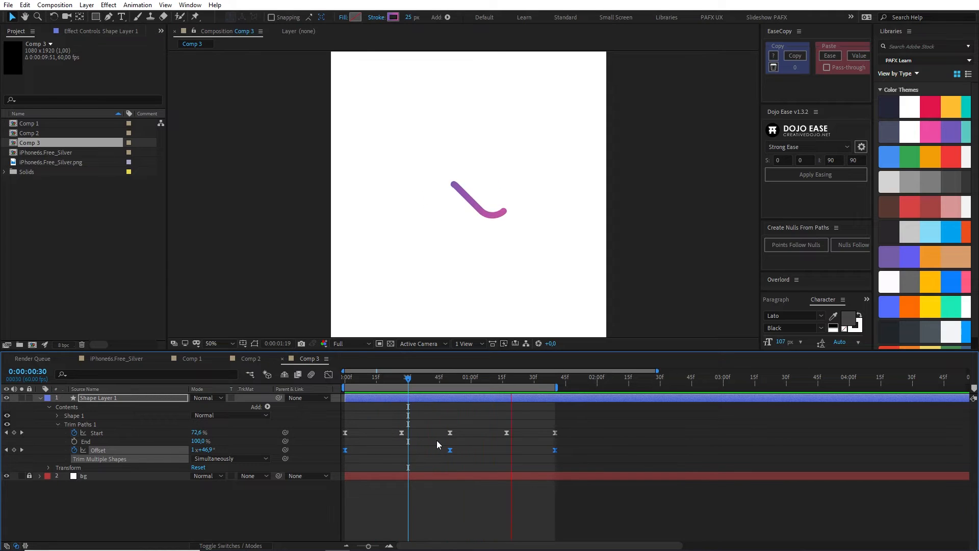
key("ctrl+shift+k")
left_click(403, 368)
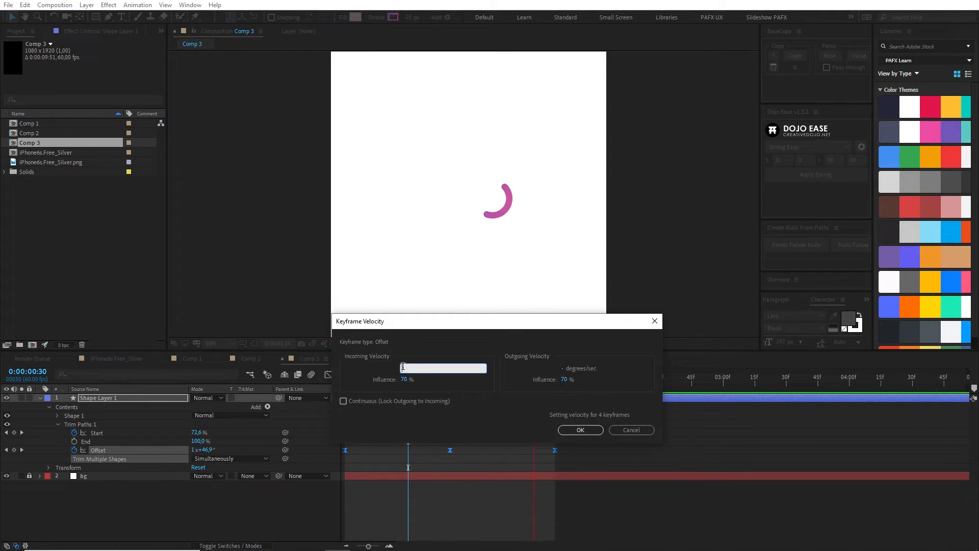
type("100")
key("Tab")
key("Tab")
type("100")
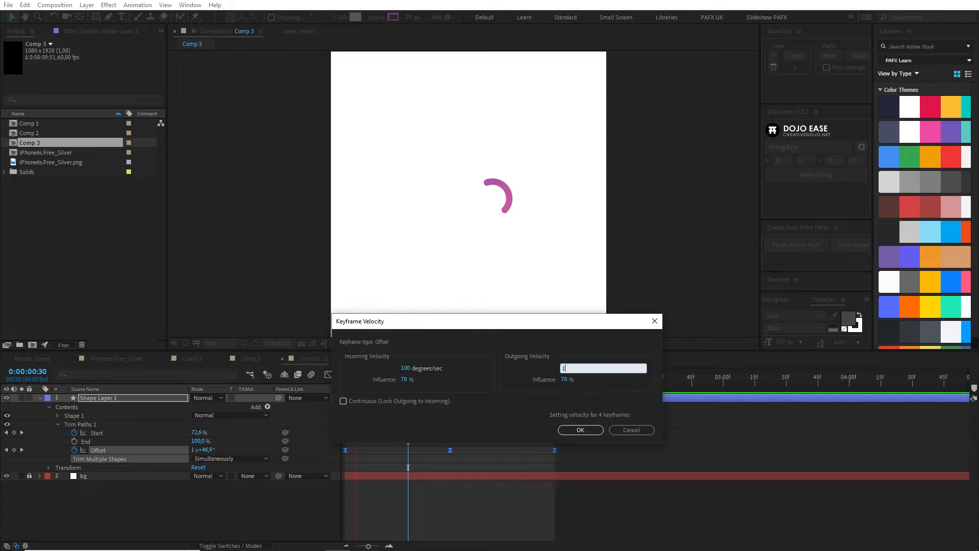
key("Return")
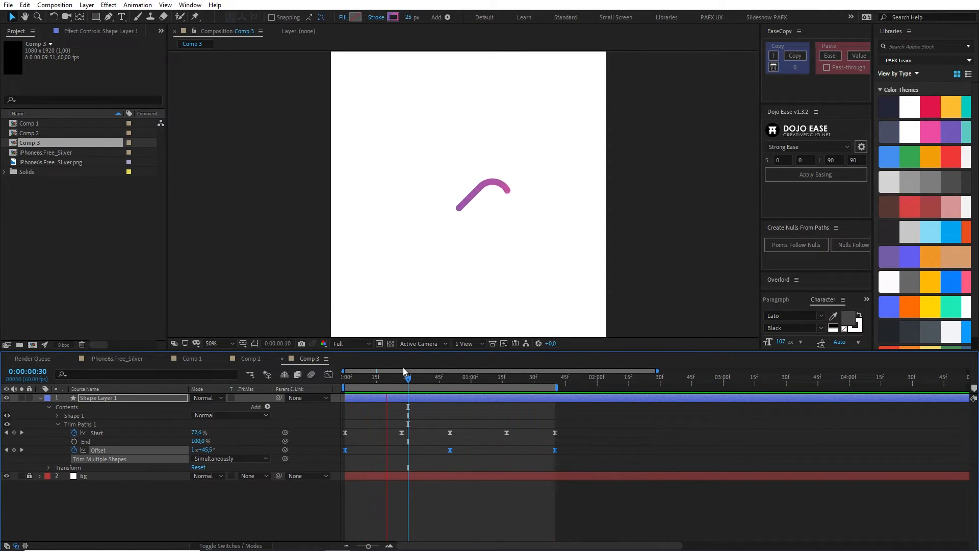
left_click(545, 432)
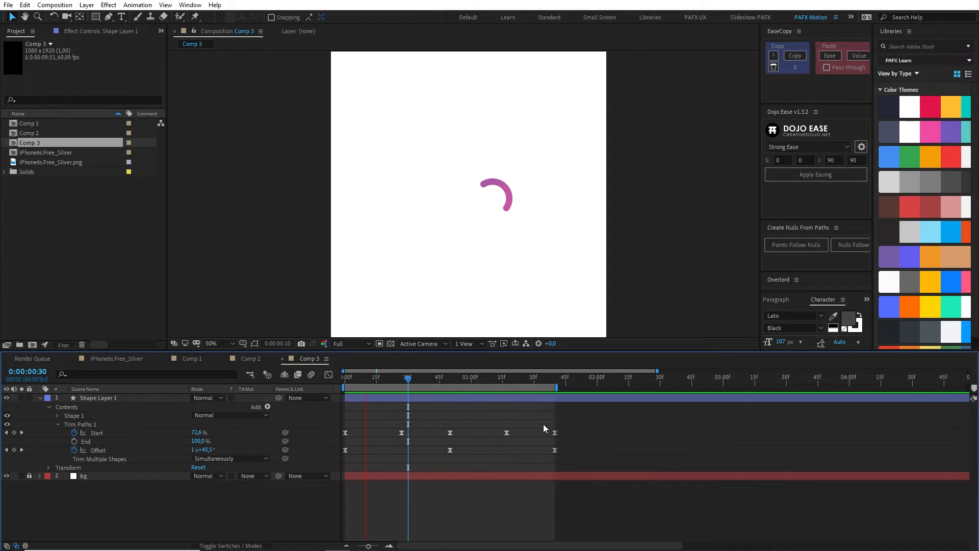
Move the playhead to 0:00:01:14, duplicate the animated shape layer and rename the copy "Cobrinha do Loader".
left_click_drag(417, 379, 500, 380)
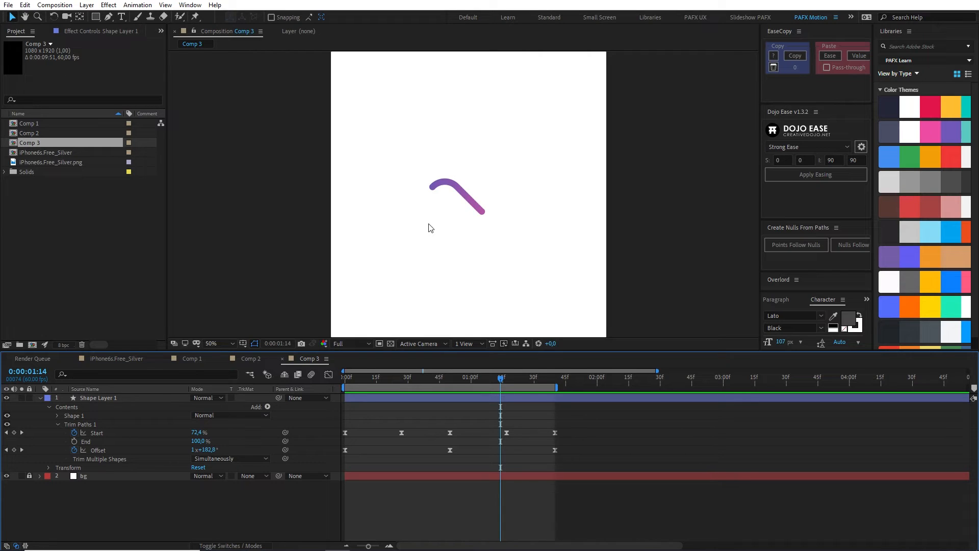
left_click(155, 400)
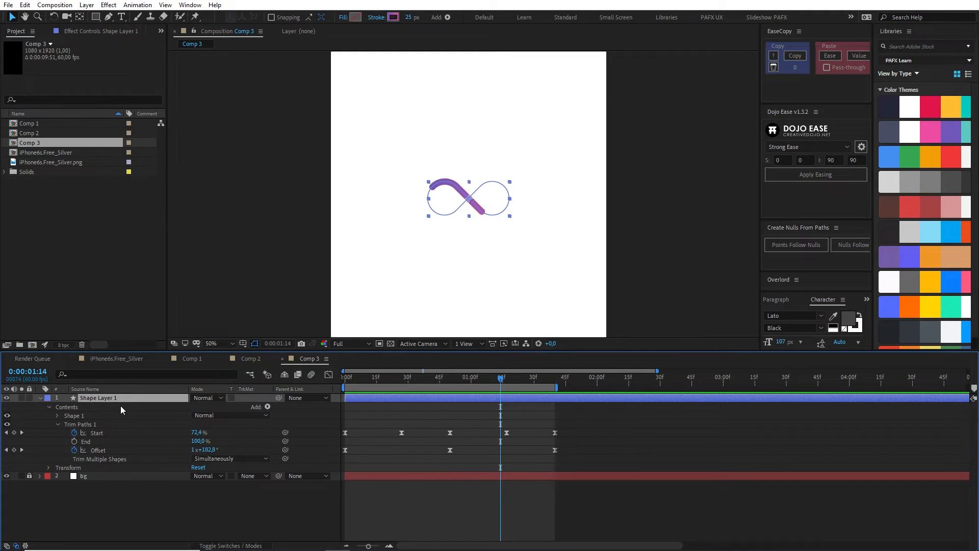
key("ctrl+d")
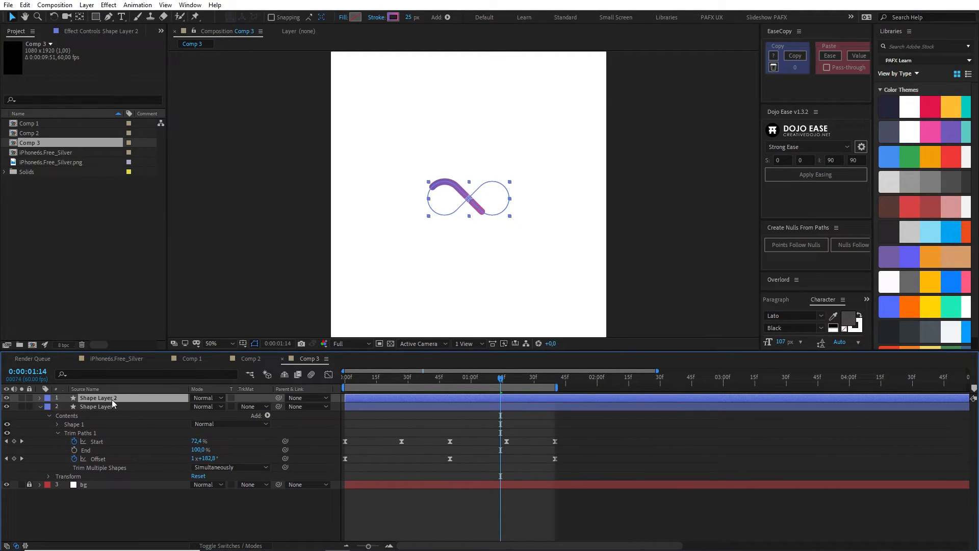
key("Return")
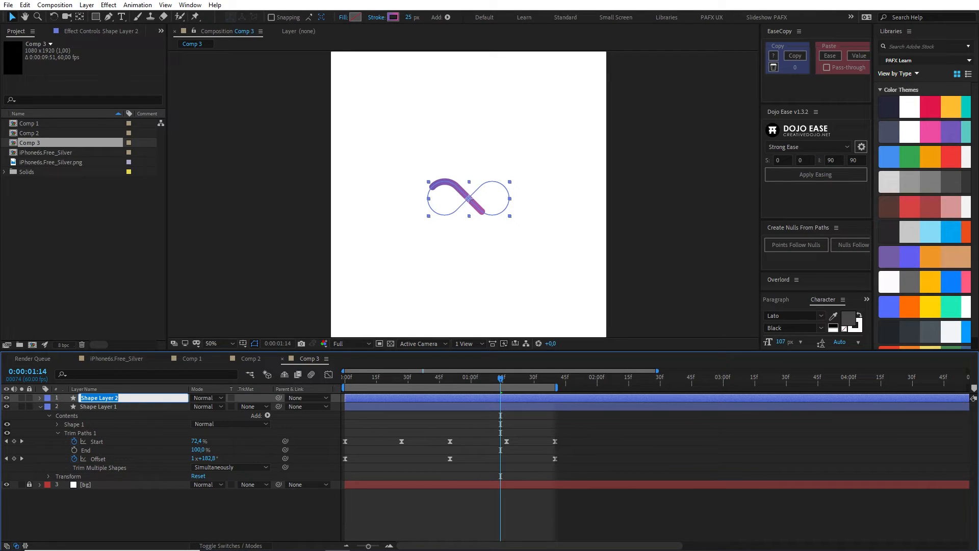
key("Return")
Rename the original shape layer "Caminho do Loader" and delete its Trim Paths.
left_click(106, 407)
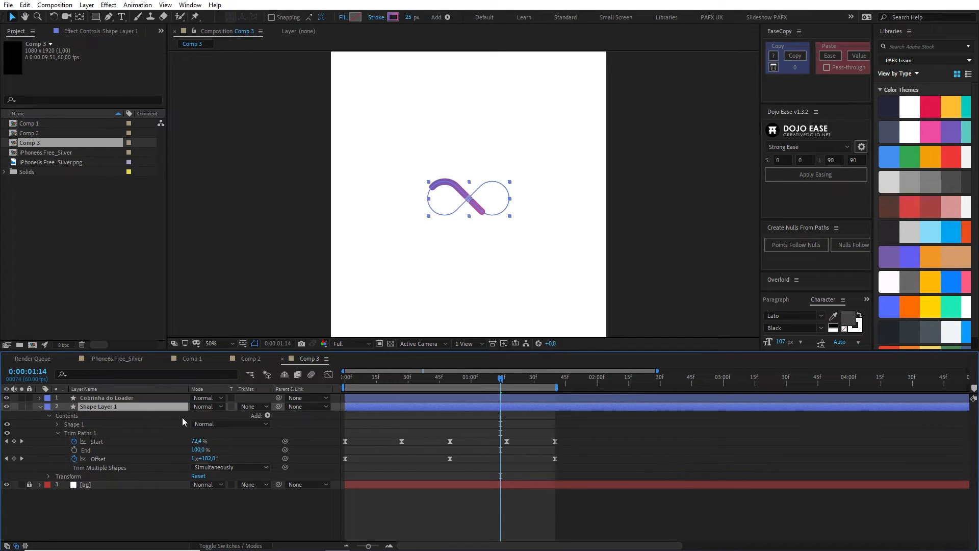
key("Return")
type("Caminho do Loader")
key("Return")
left_click(75, 432)
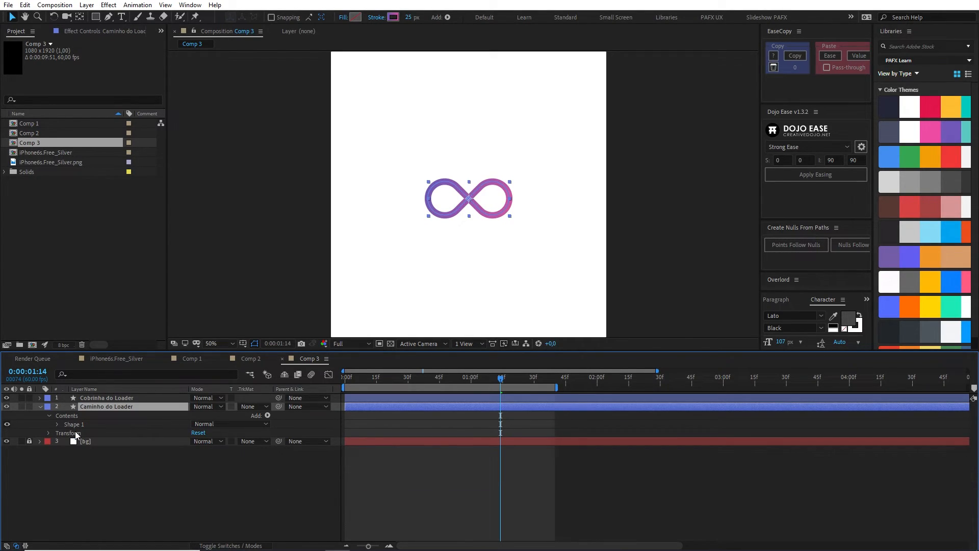
Set the opacity of the Caminho do Loader layer to 15% and preview the loop.
key("t")
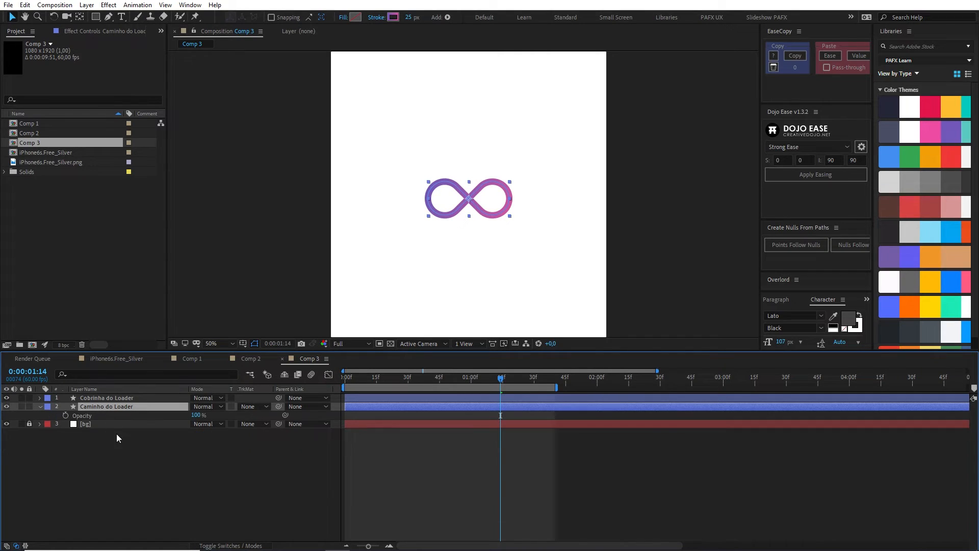
left_click(196, 415)
key("Return")
left_click(301, 329)
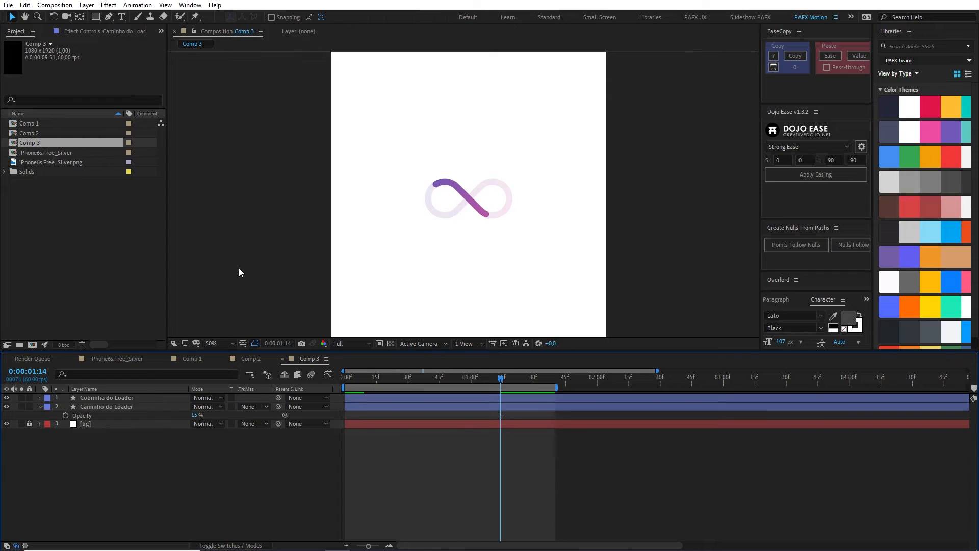
key("space")
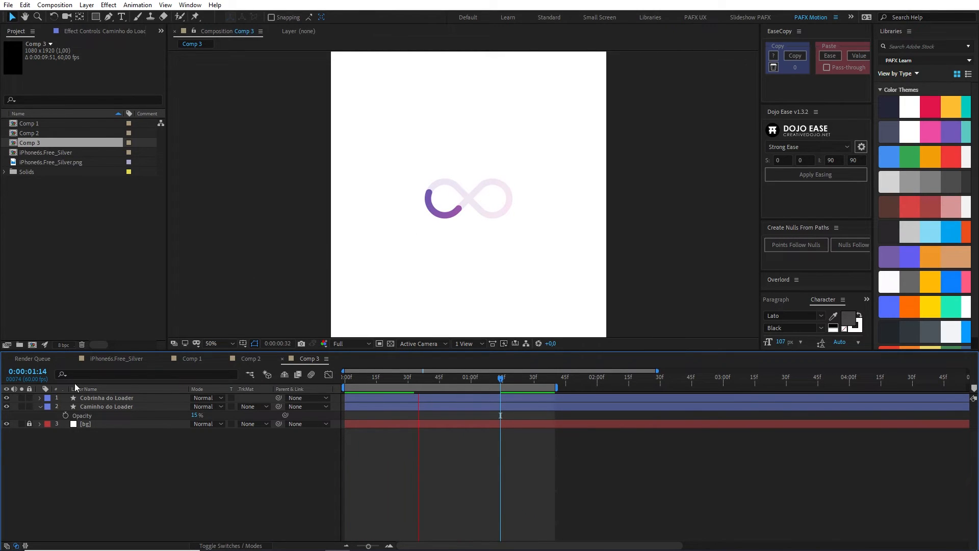
Shift the second and fourth Start keyframes of Cobrinha do Loader two frames later and preview the loop.
left_click(406, 399)
key("u")
left_click(403, 379)
left_click(402, 406)
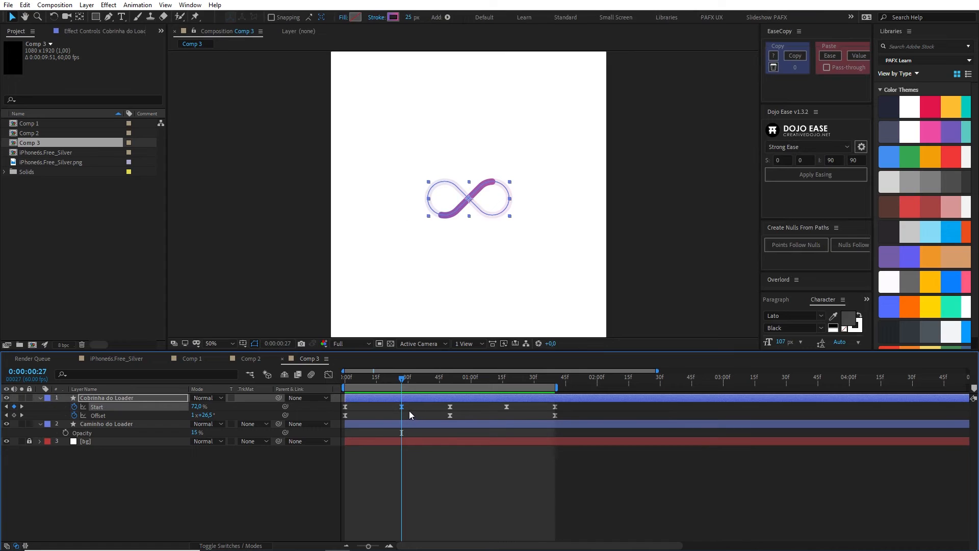
key("alt+Right")
key("alt+Right")
key("space")
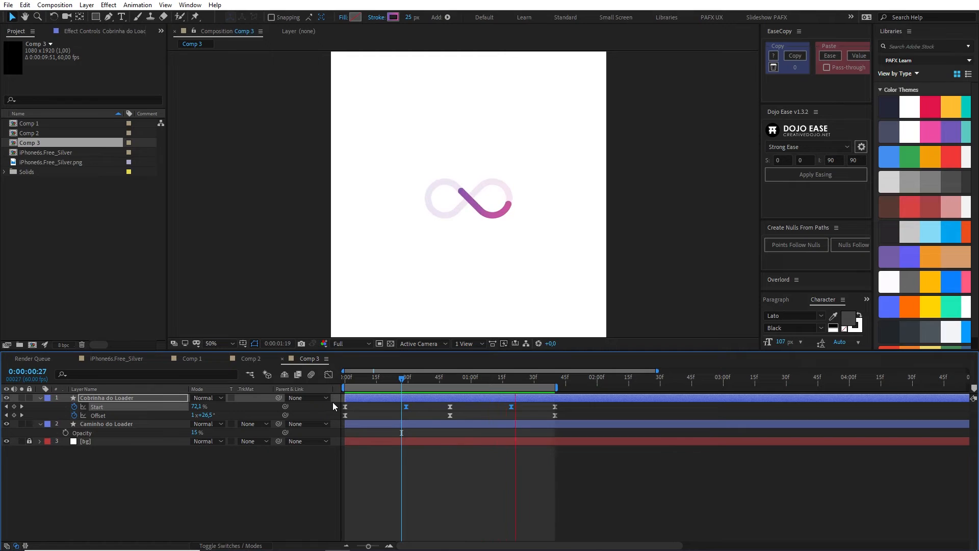
key("space")
Add an Inner Shadow layer style to Caminho do Loader, hide the layer outlines and preview the loop.
left_click(116, 424)
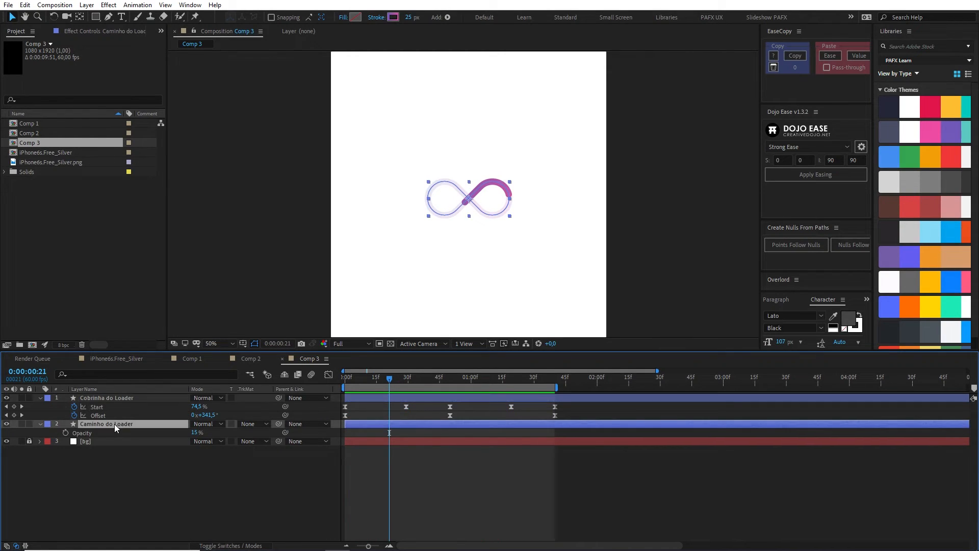
right_click(109, 422)
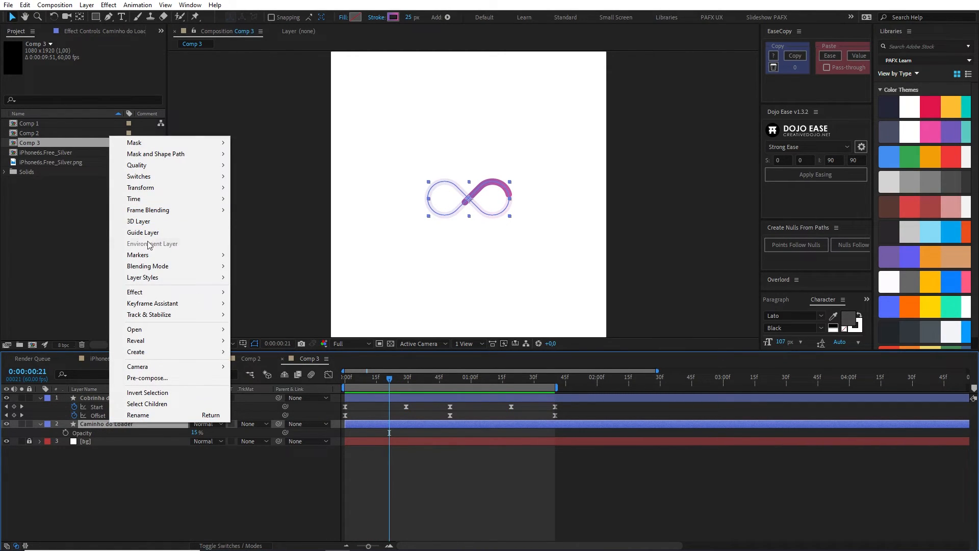
mouse_move(164, 280)
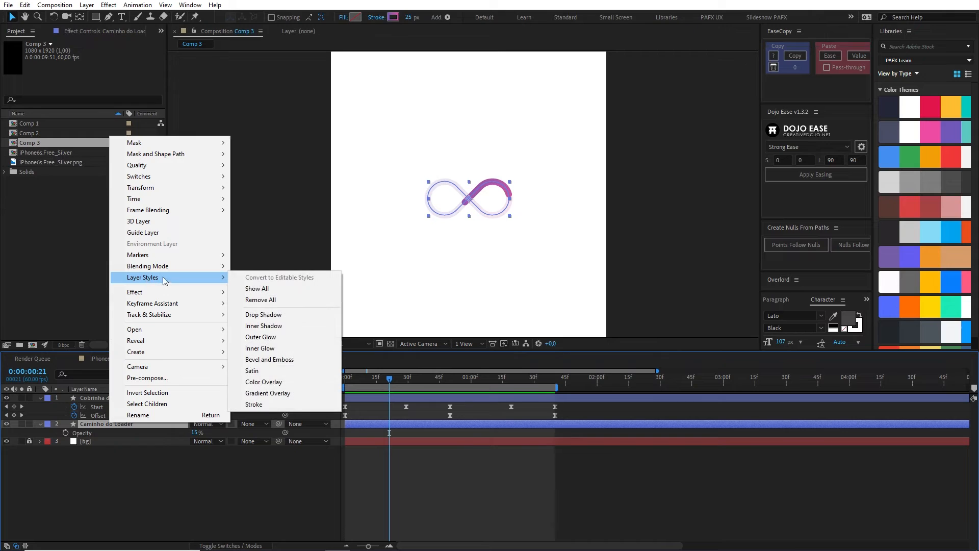
left_click(262, 327)
scroll(483, 216, "up", 2)
scroll(483, 217, "down", 1)
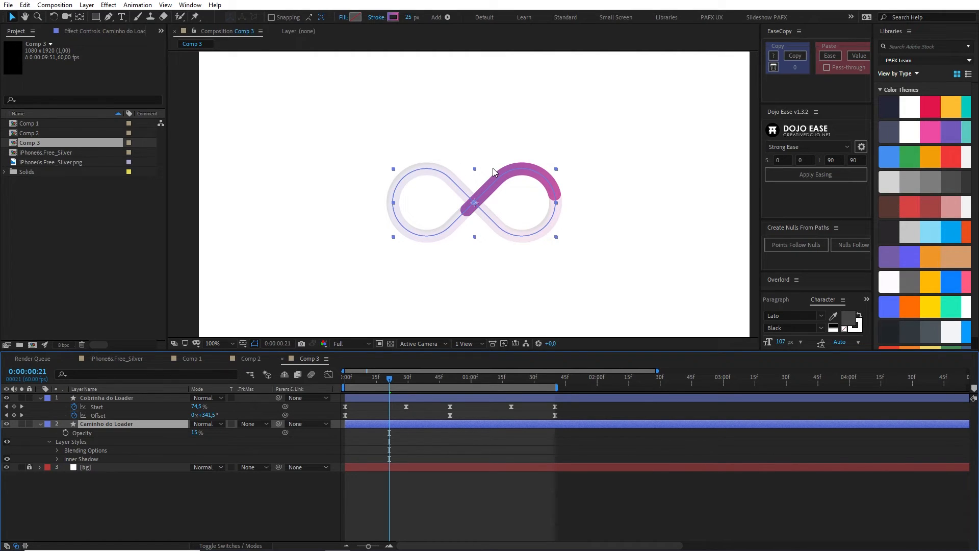
key("ctrl+shift+h")
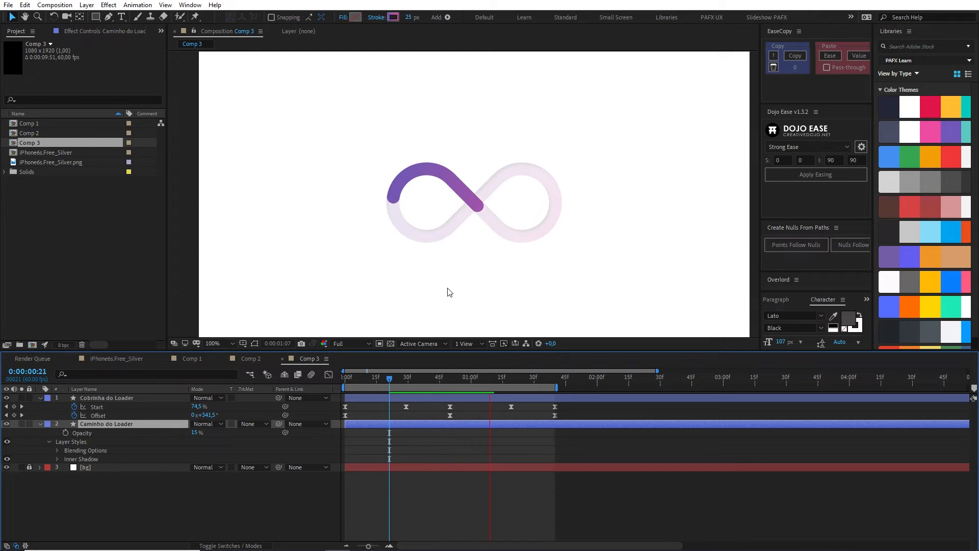
key("space")
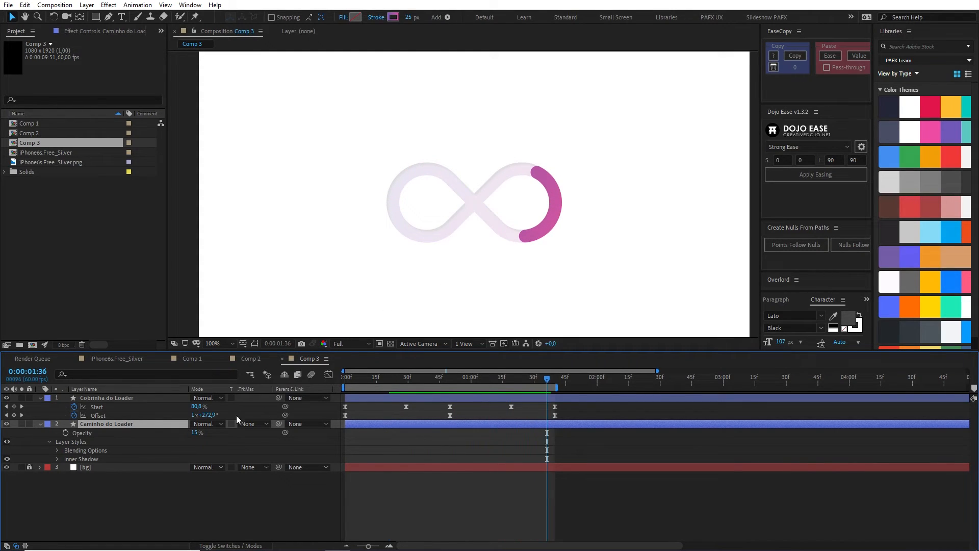
Set the Inner Shadow's angle to 73°, opacity to 100%, distance to 4.3 and size to 7.0.
left_click(57, 459)
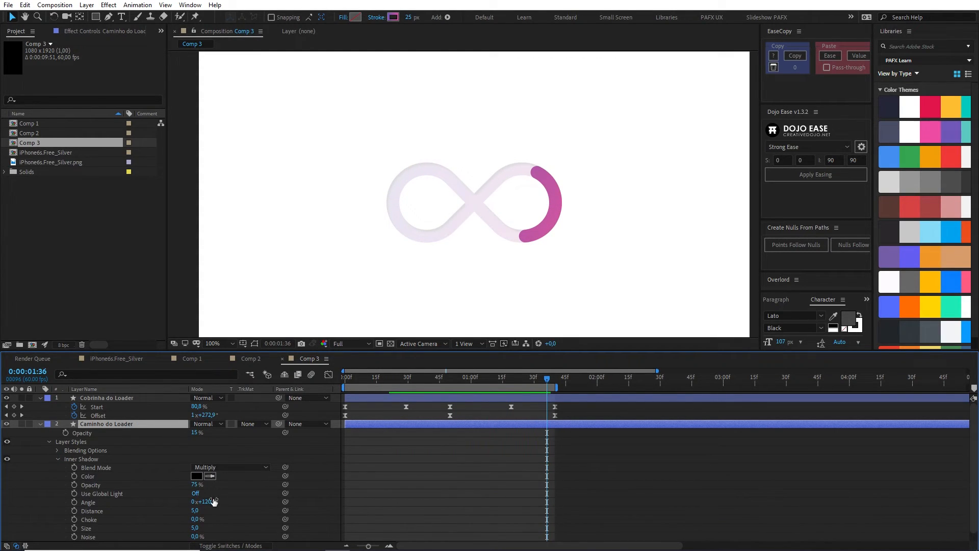
left_click_drag(210, 501, 228, 500)
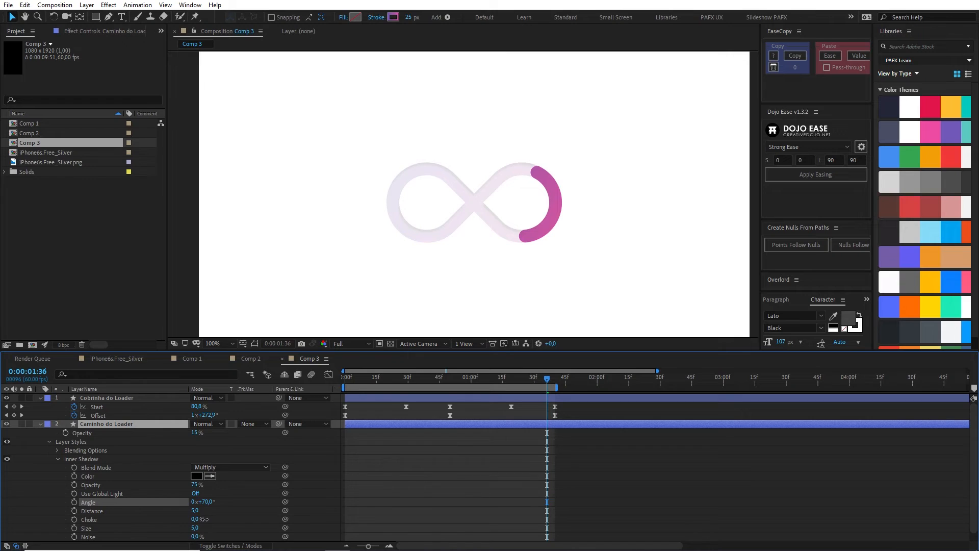
left_click_drag(205, 519, 240, 481)
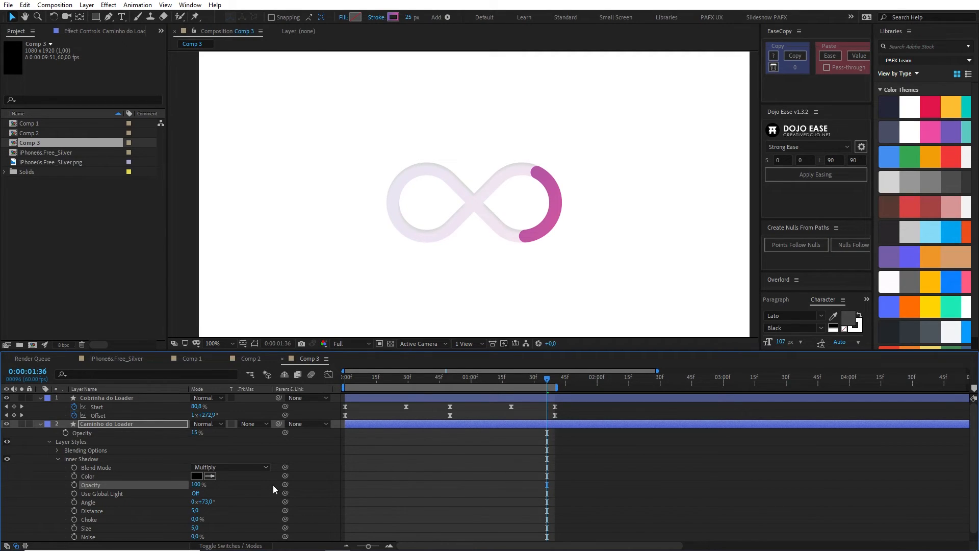
scroll(255, 525, "down", 1)
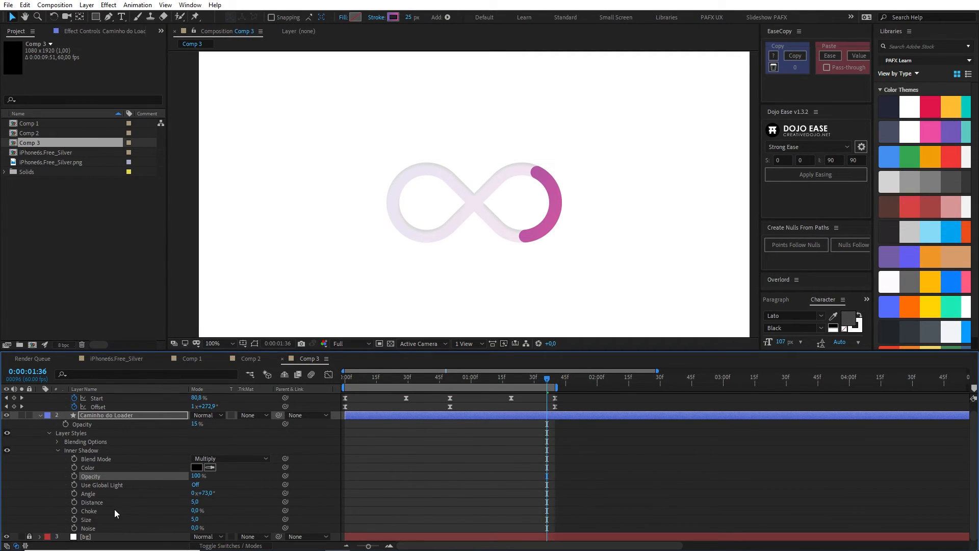
mouse_move(196, 502)
left_mouse_down()
mouse_move(206, 502)
mouse_move(193, 502)
left_mouse_up()
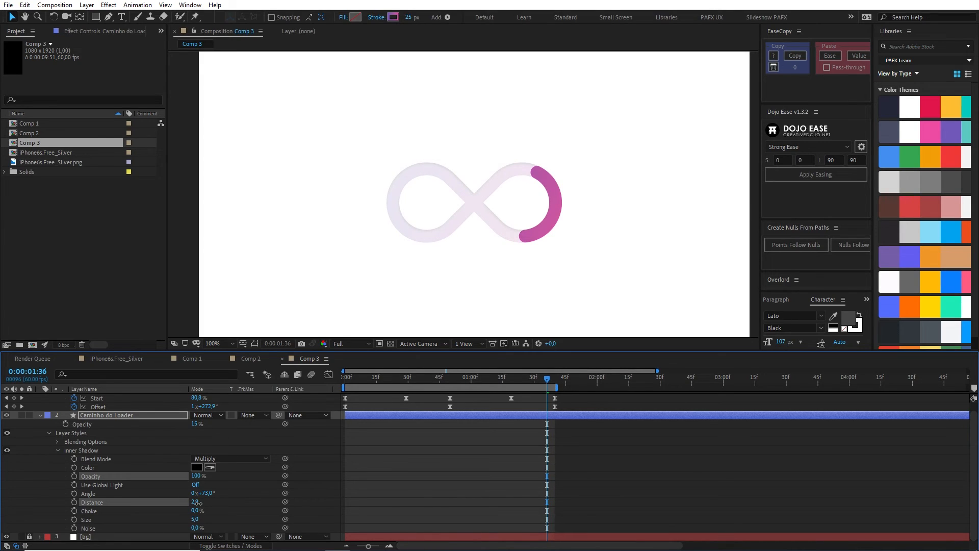
left_click_drag(205, 503, 193, 519)
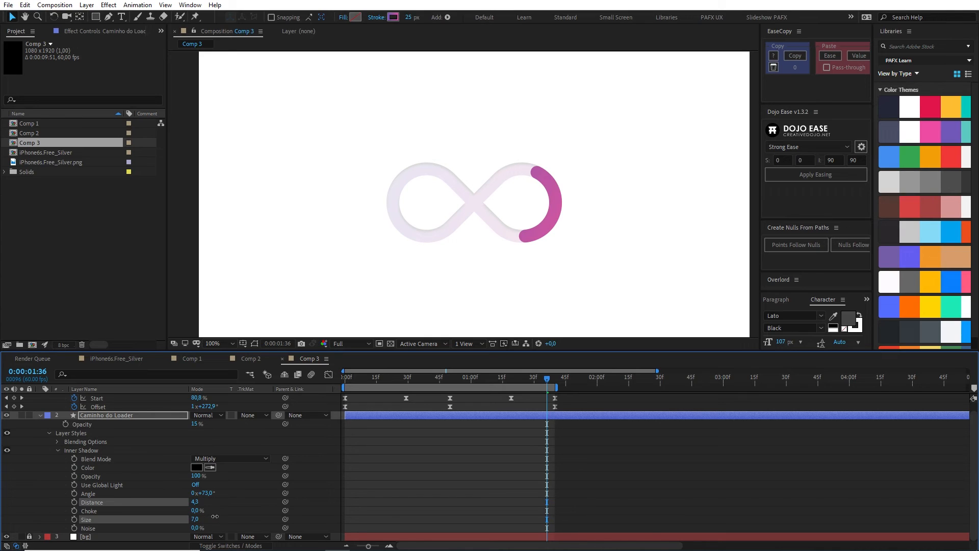
Preview the loop, set the Caminho do Loader layer's opacity to 12% and collapse both loader layers' properties.
scroll(601, 198, "down", 1)
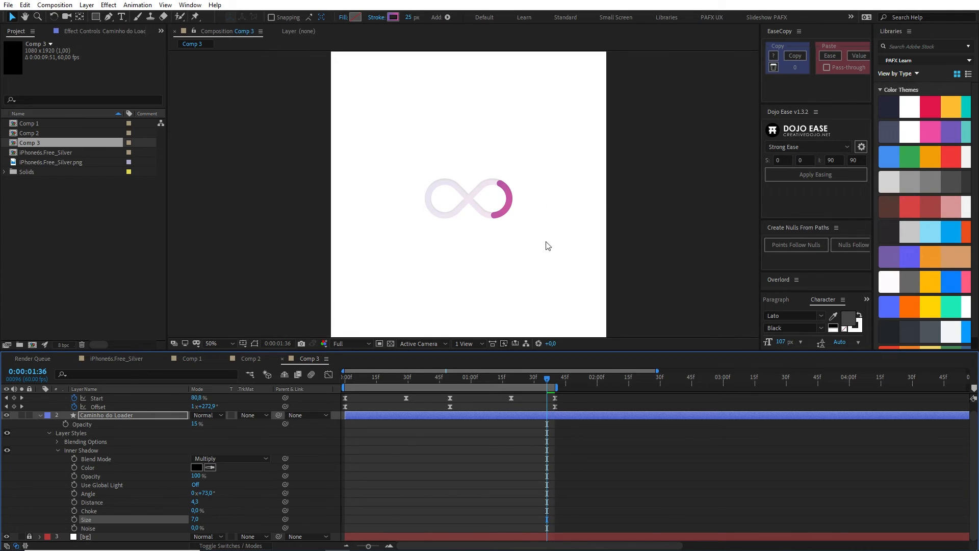
key("space")
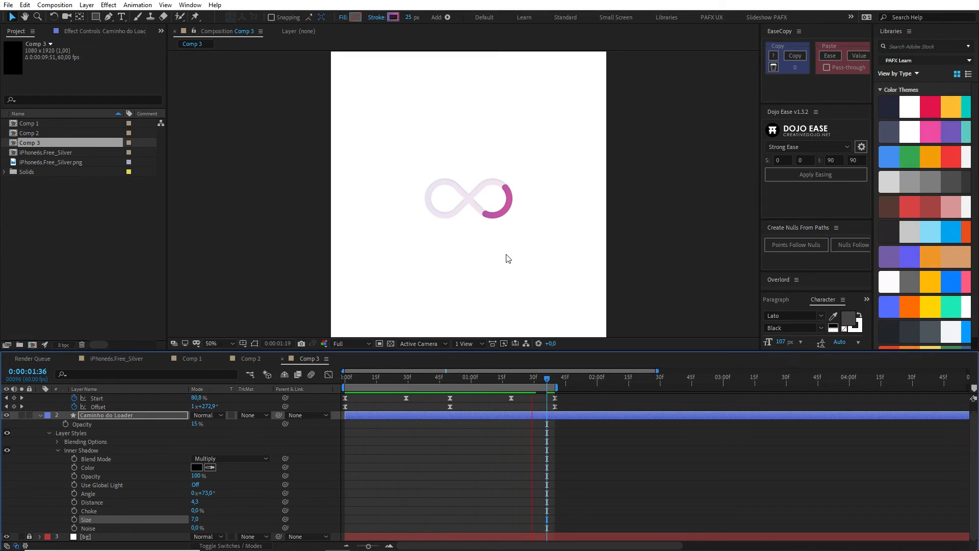
left_click(196, 424)
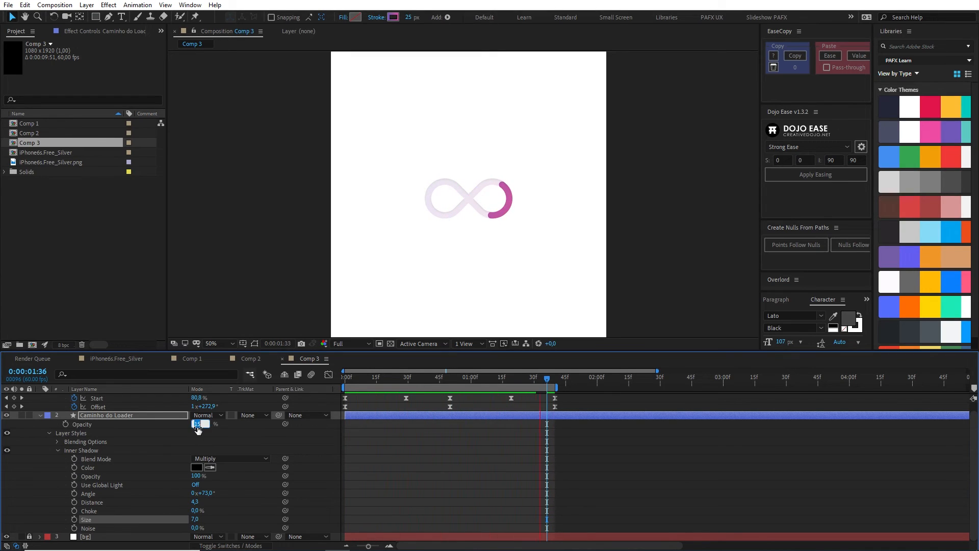
type("12")
key("Return")
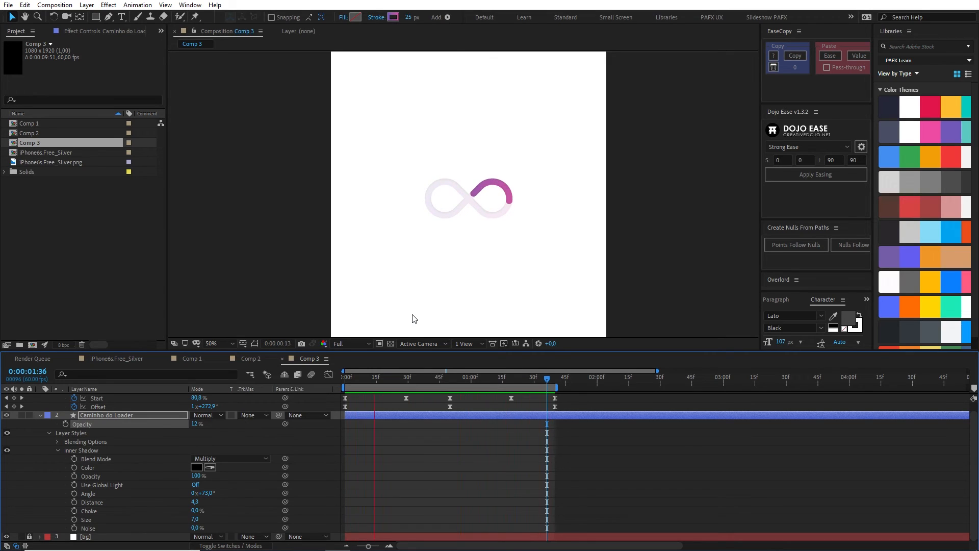
left_click(40, 415)
left_click(40, 397)
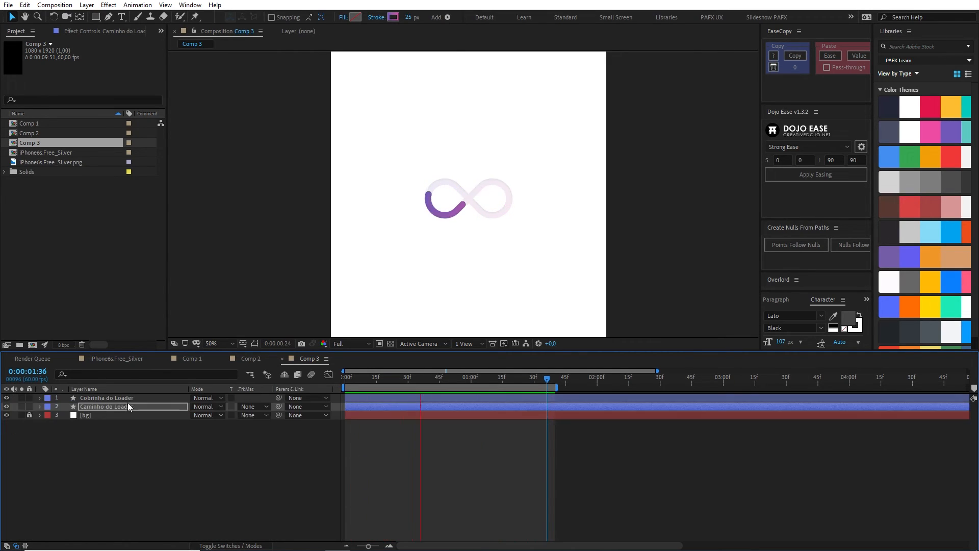
Try a 35 px stroke width on both the Cobrinha do Loader and Caminho do Loader layers and check it in the preview.
left_click(130, 400)
left_click(134, 406, "shift")
left_click(408, 16)
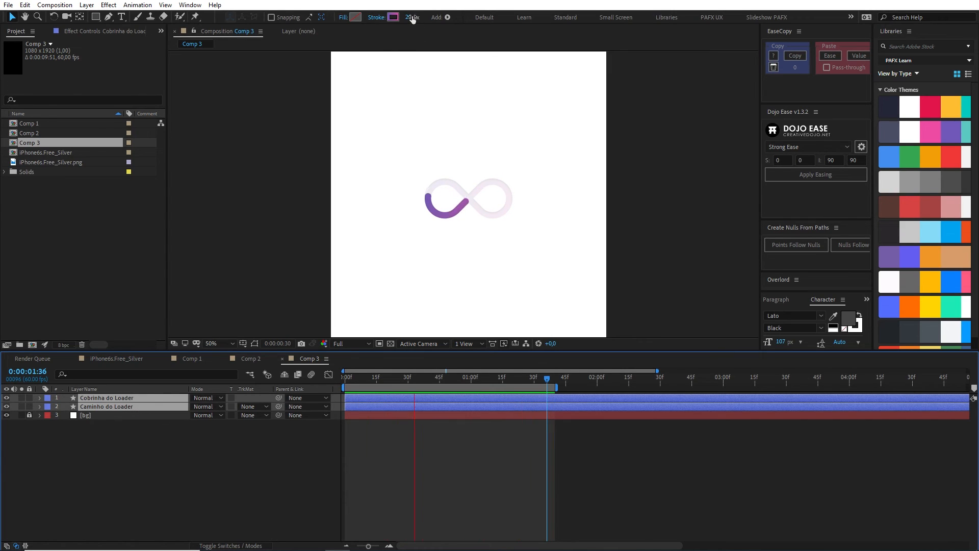
type("35")
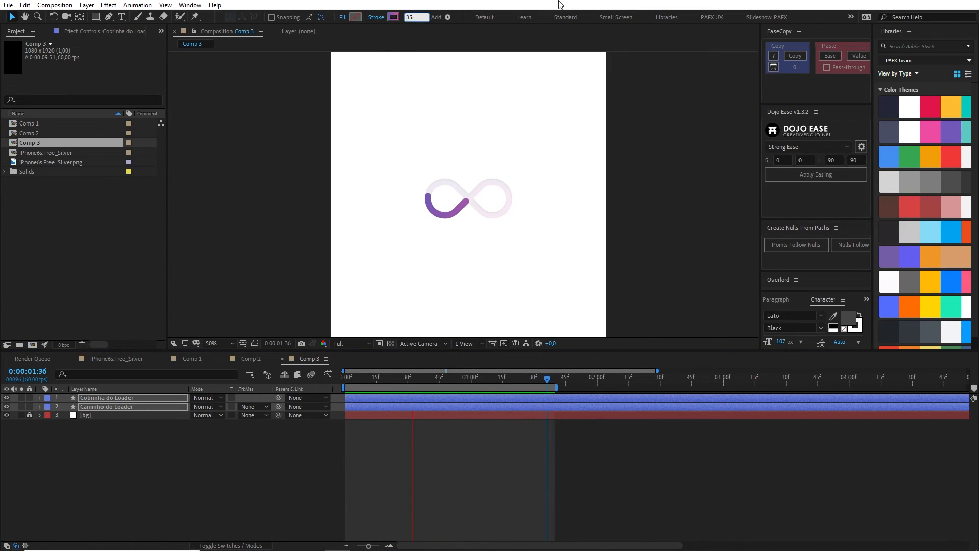
key("Return")
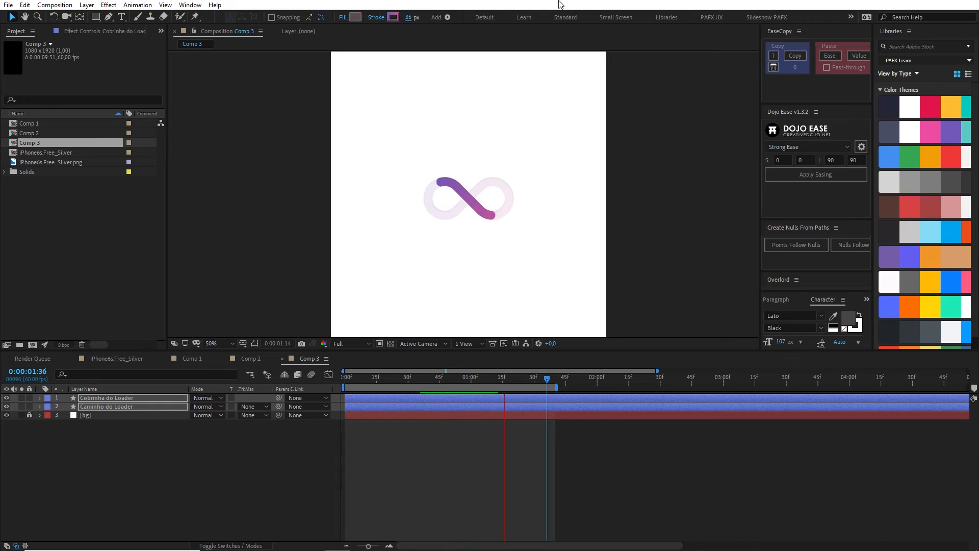
key("comma")
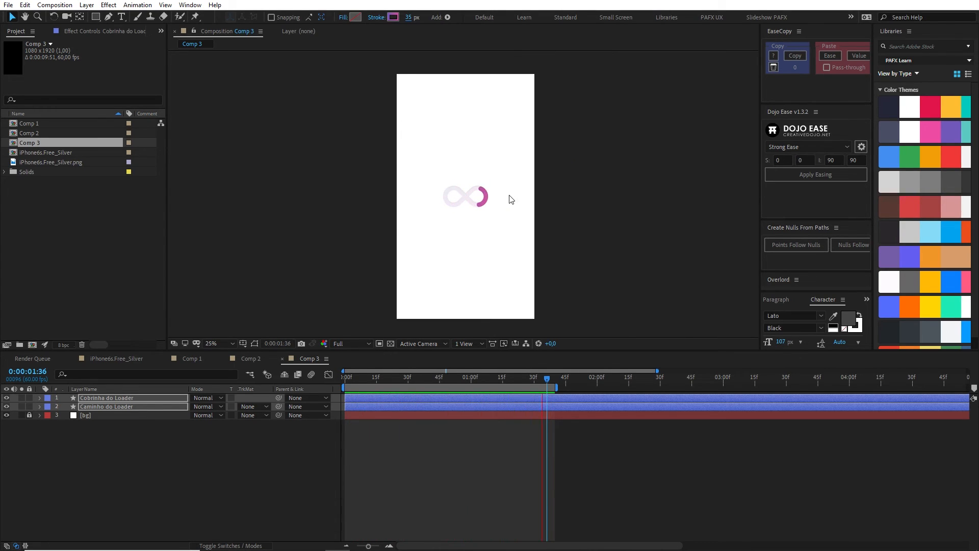
key("period")
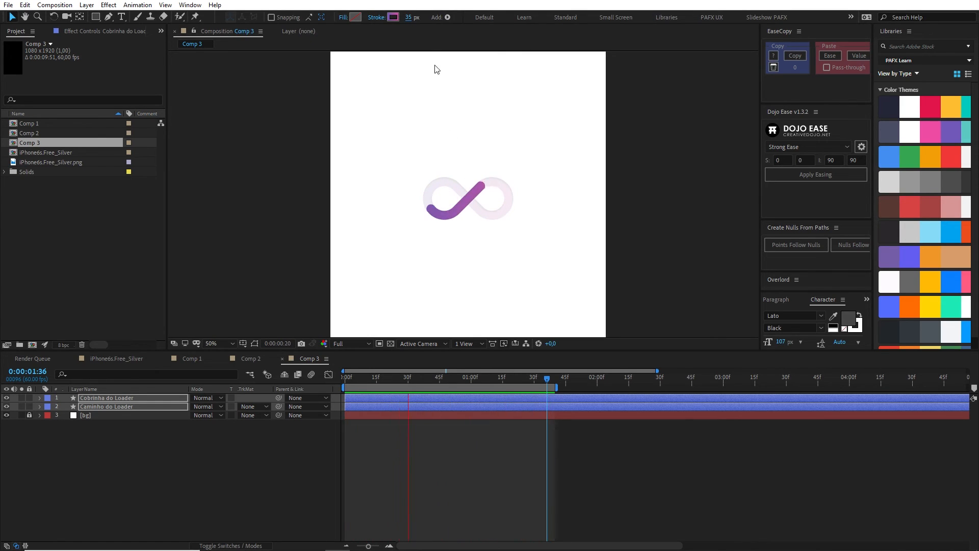
Try a 15 px stroke width on both loader layers.
left_click(410, 18)
type("15")
key("Return")
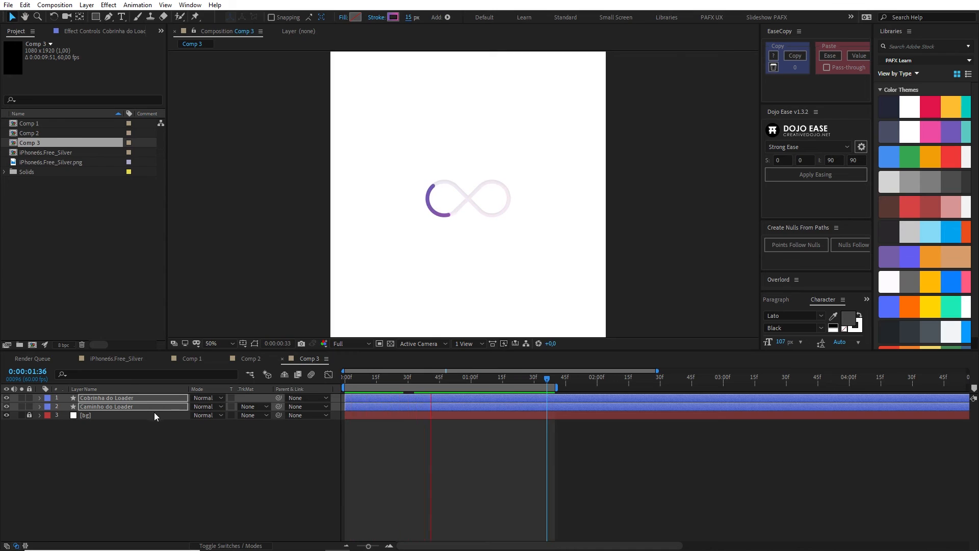
Try scaling both loader layers down to 54%, and undo the scale and stroke width changes.
key("s")
left_click_drag(208, 408, 185, 407)
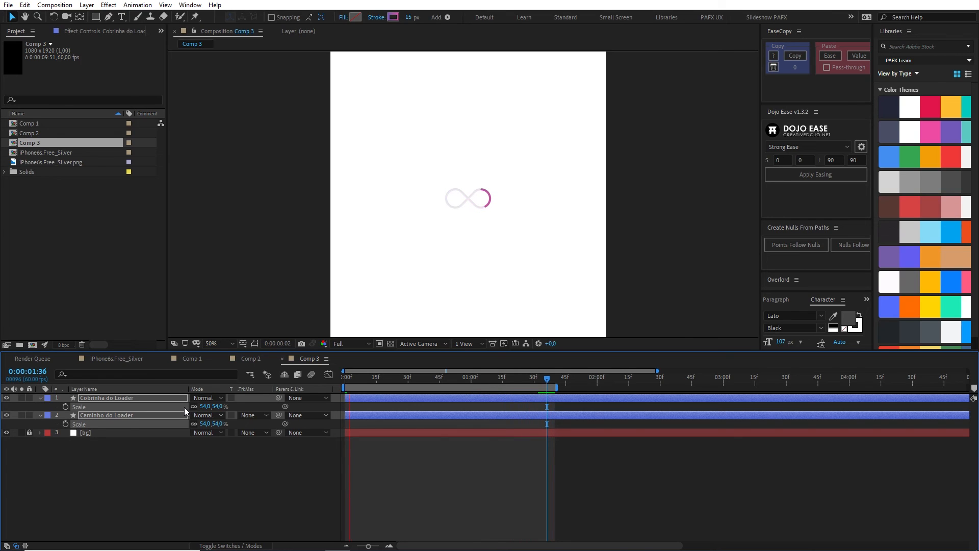
key("ctrl+z")
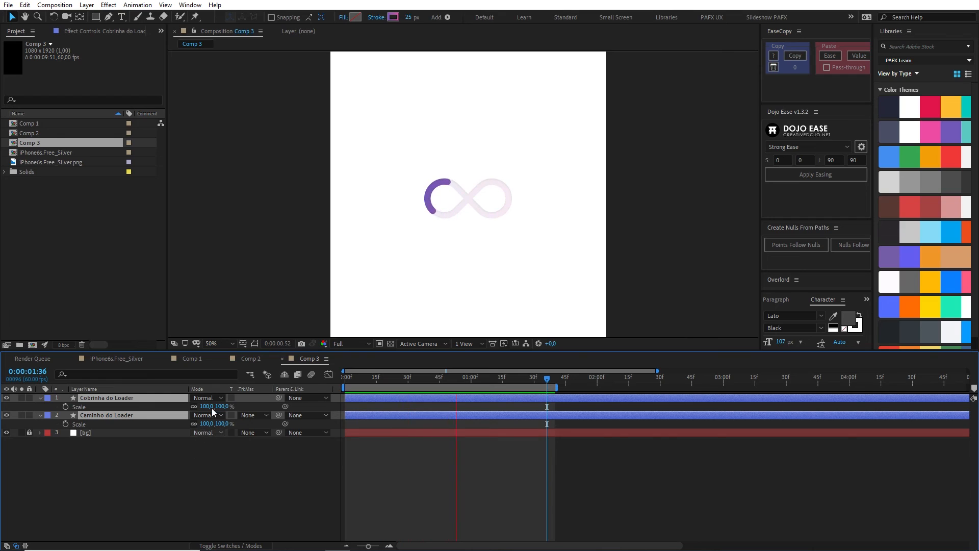
Scale both loader layers down to 81%, deselect them and check the loop within the full composition.
left_click_drag(210, 406, 197, 405)
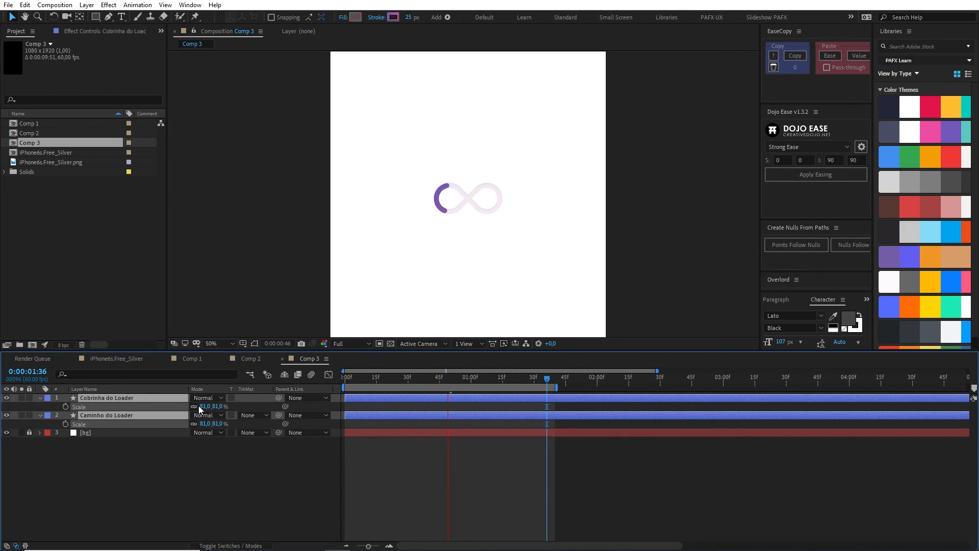
left_click(200, 492)
key("comma")
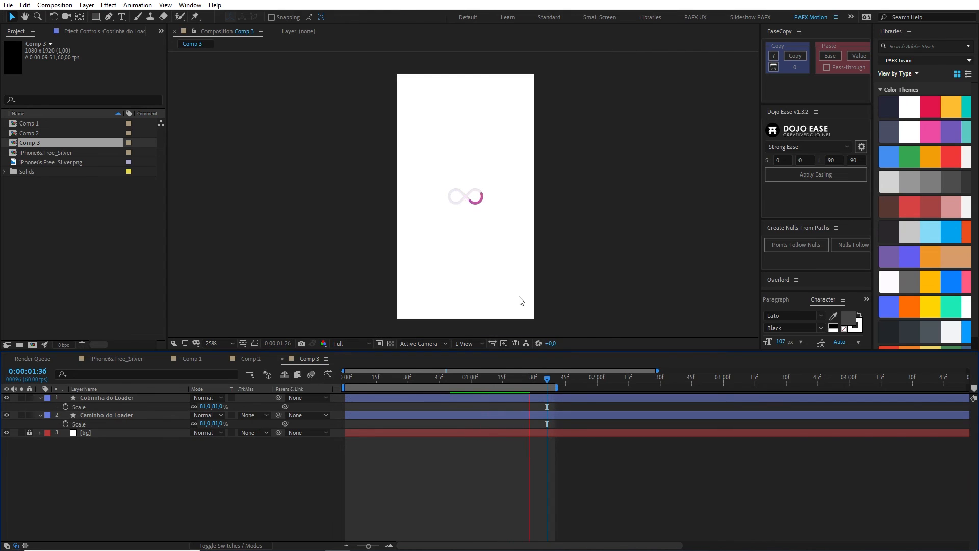
key("period")
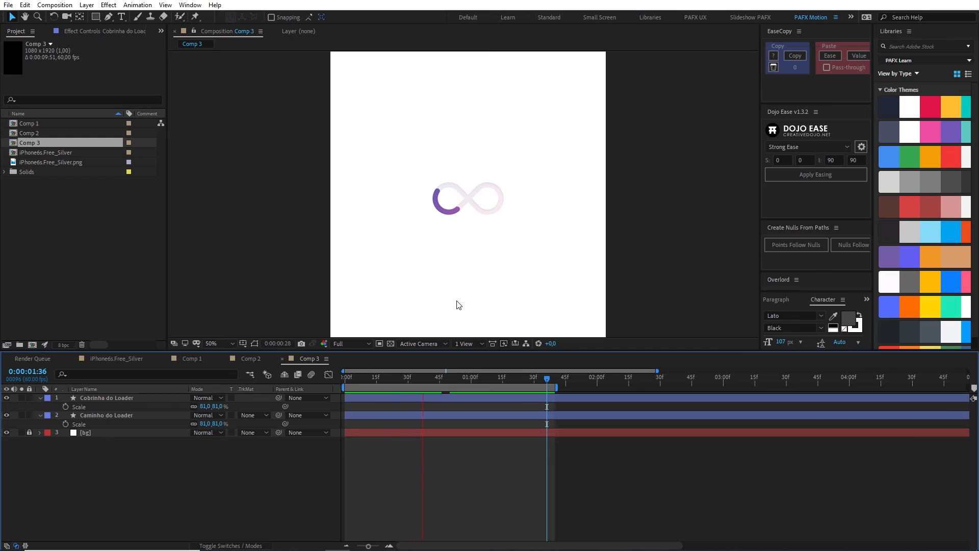
Examine the carregando... text layer in Comp 2, and preview the Comp 3 loop both up close and in full.
left_click(249, 358)
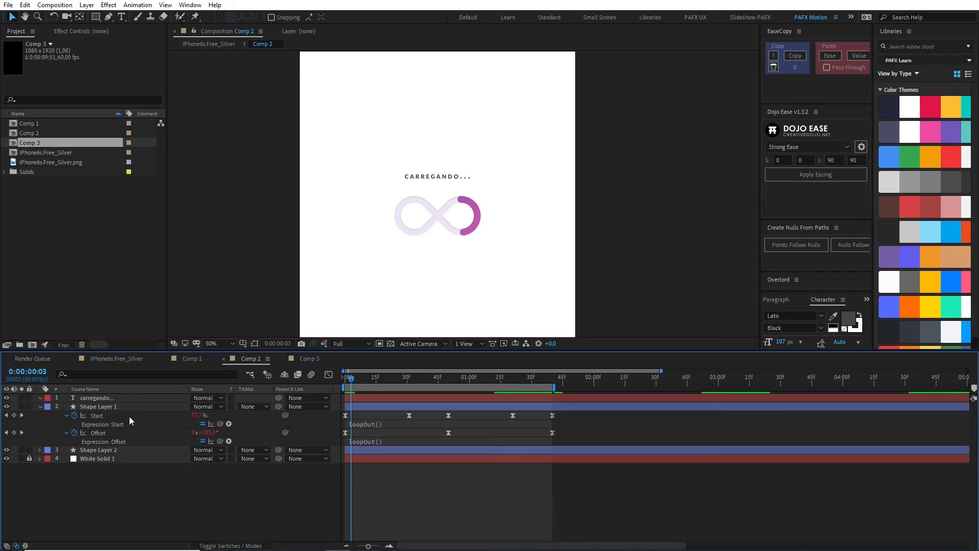
left_click(102, 398)
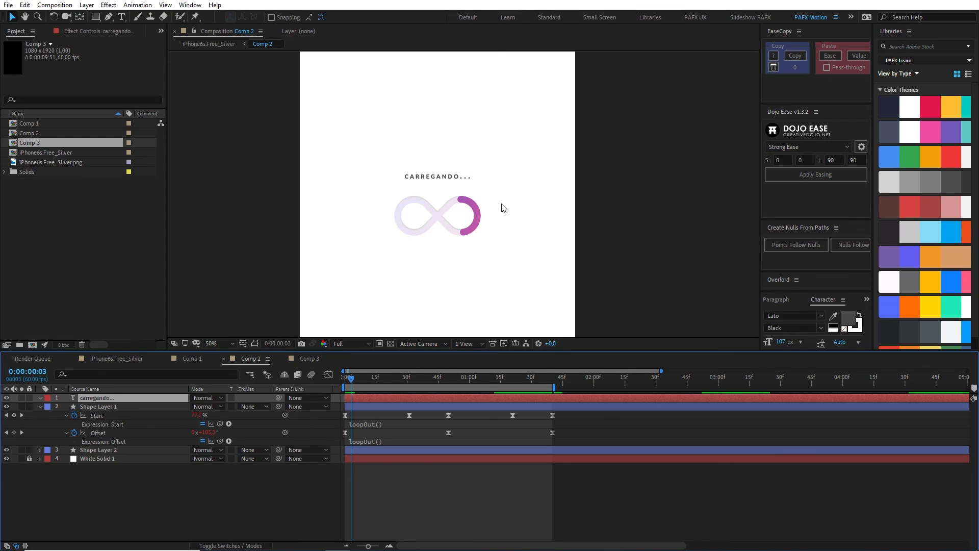
left_click(319, 361)
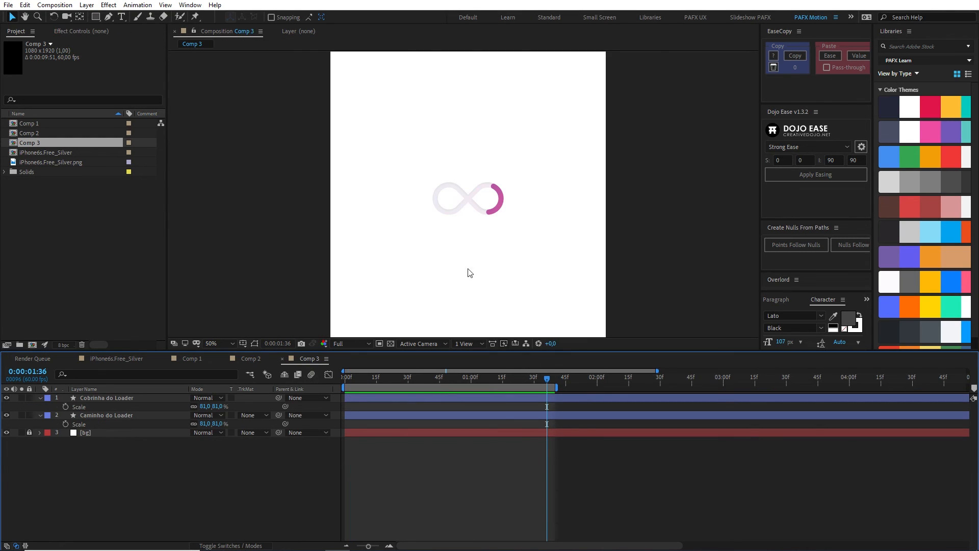
key("space")
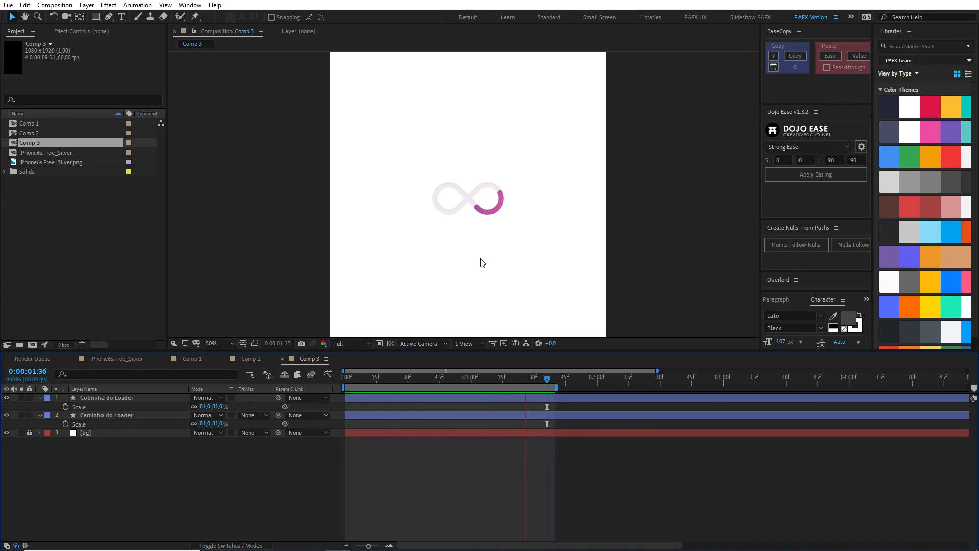
key("comma")
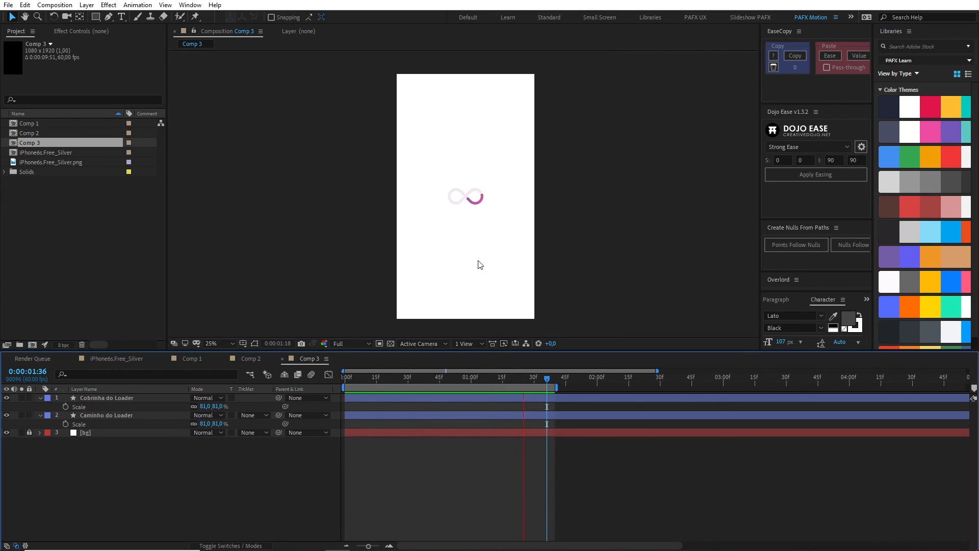
key("period")
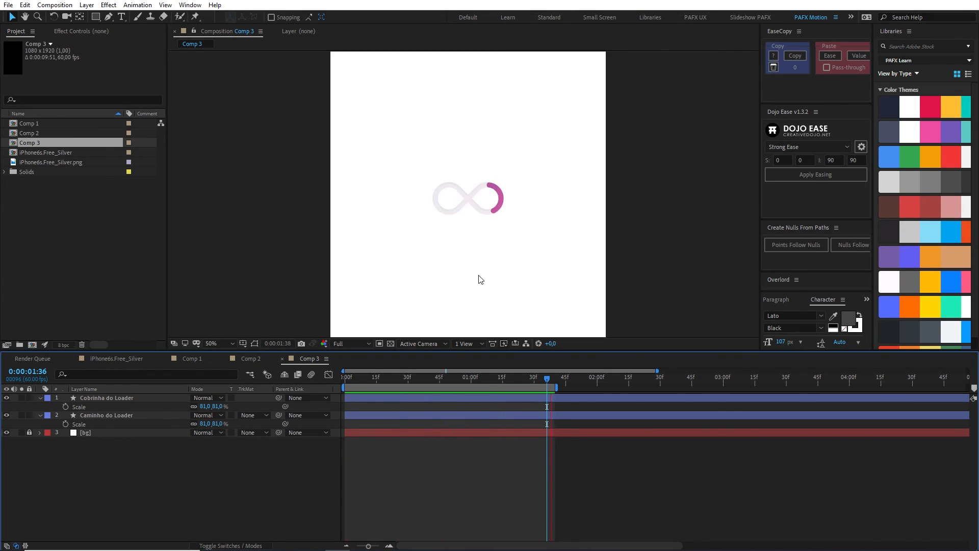
Look at the phone mockup in the iPhone6s.Free_Silver composition and return to Comp 3.
left_click(125, 359)
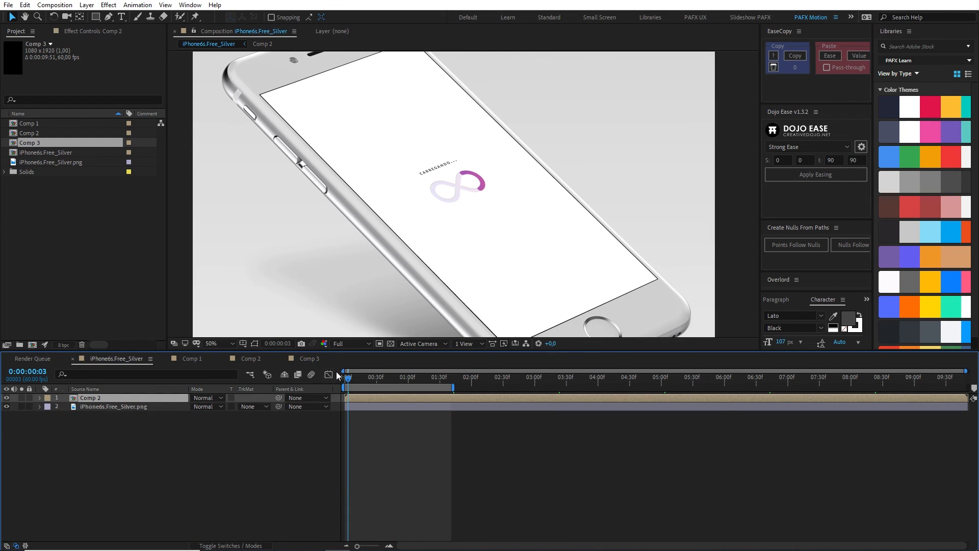
scroll(492, 260, "down", 2)
left_click(309, 359)
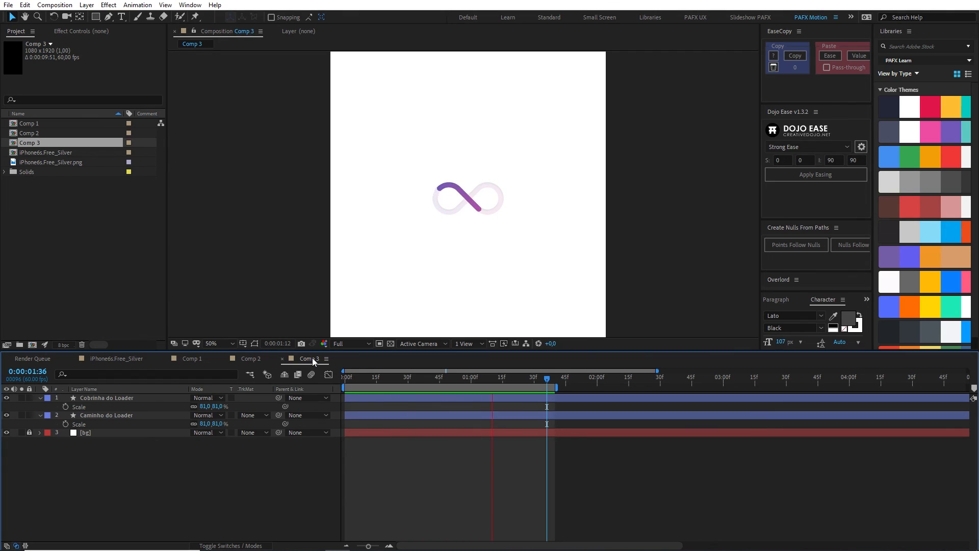